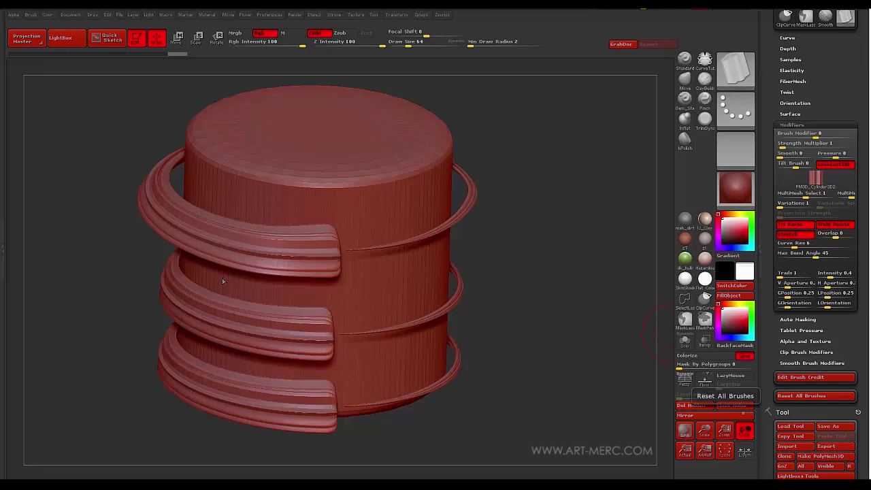
mouse_move(121, 289)
mouse_down()
mouse_move(81, 186)
mouse_move(67, 252)
mouse_move(60, 204)
mouse_move(156, 200)
mouse_move(102, 270)
mouse_move(127, 297)
mouse_move(118, 216)
mouse_move(147, 202)
mouse_move(125, 219)
mouse_move(115, 183)
mouse_move(98, 219)
mouse_move(142, 243)
mouse_move(163, 323)
mouse_move(109, 265)
mouse_move(120, 292)
mouse_move(134, 258)
mouse_move(117, 233)
mouse_move(121, 264)
mouse_move(117, 210)
mouse_move(100, 264)
mouse_up()
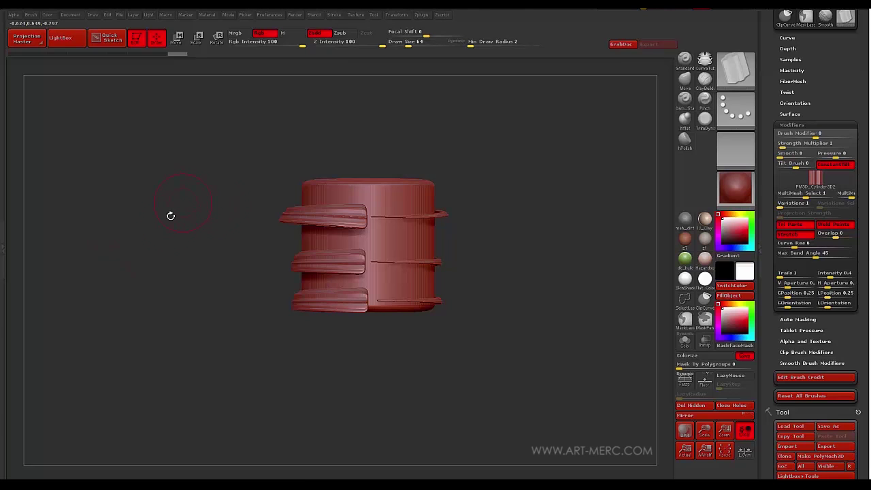
alt+drag(194, 215, 120, 280)
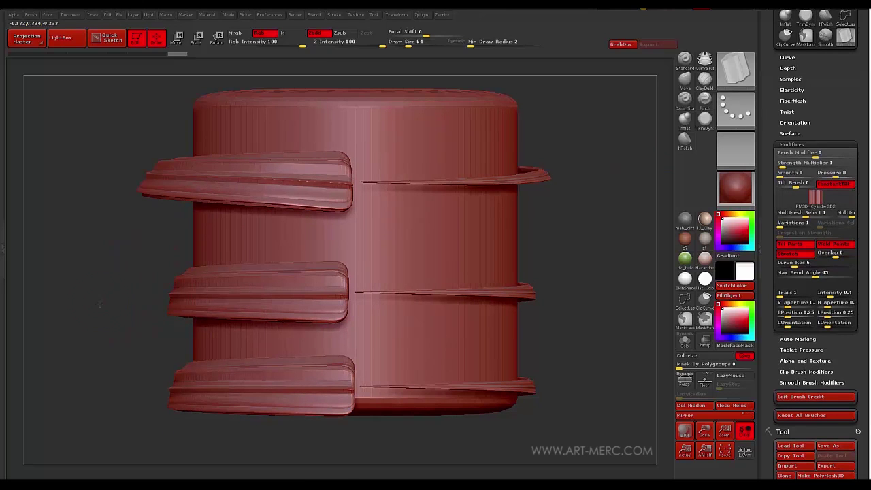
mouse_move(100, 304)
alt+mouse_down()
mouse_move(82, 300)
mouse_move(92, 313)
mouse_move(100, 287)
mouse_move(103, 340)
mouse_move(98, 283)
mouse_move(109, 311)
alt+mouse_up()
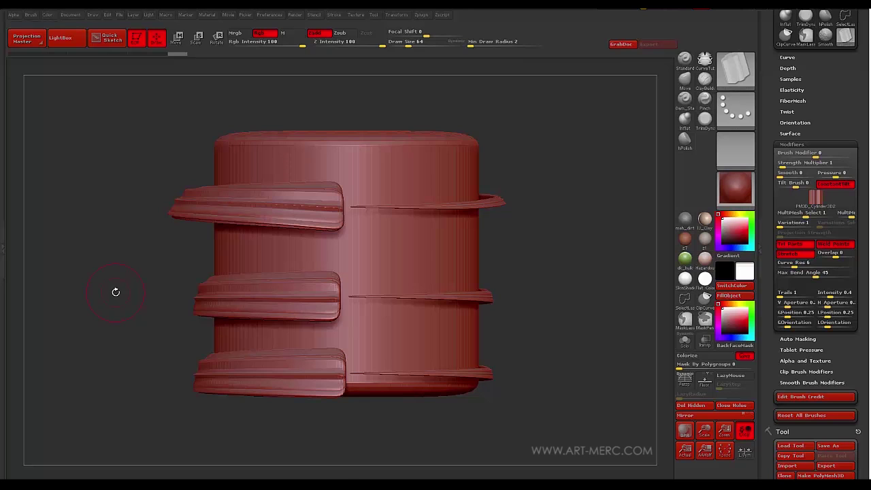
alt+drag(115, 292, 109, 245)
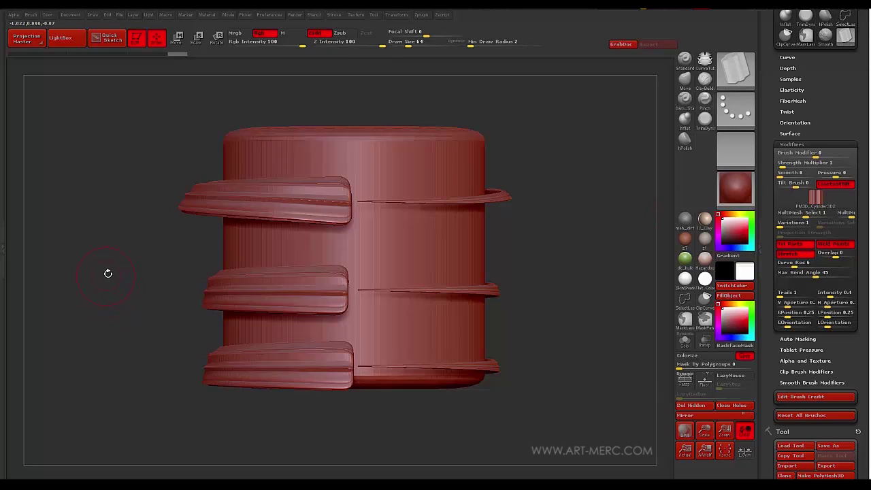
drag(107, 273, 113, 198)
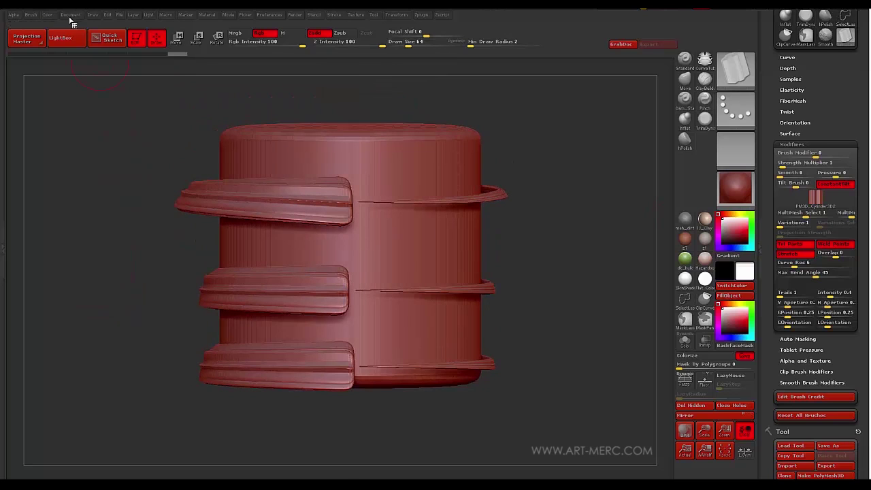
- Start a new document and discard the changes to the current one
click(70, 15)
click(96, 140)
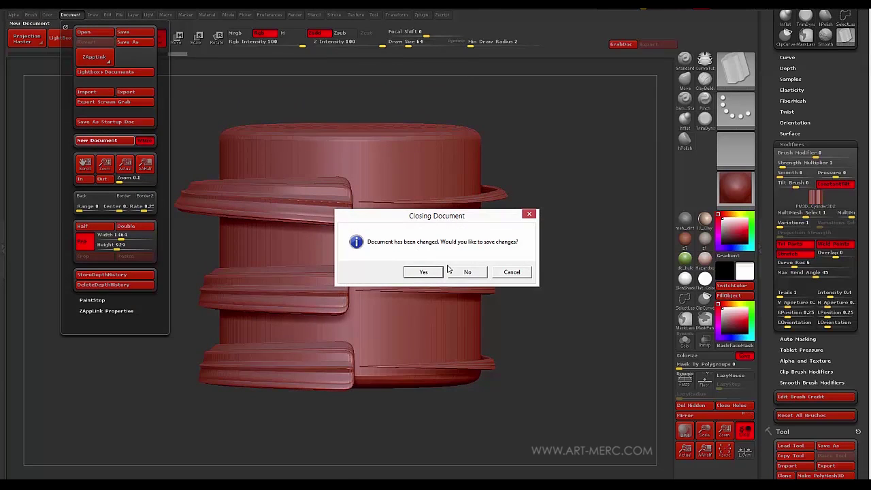
click(467, 272)
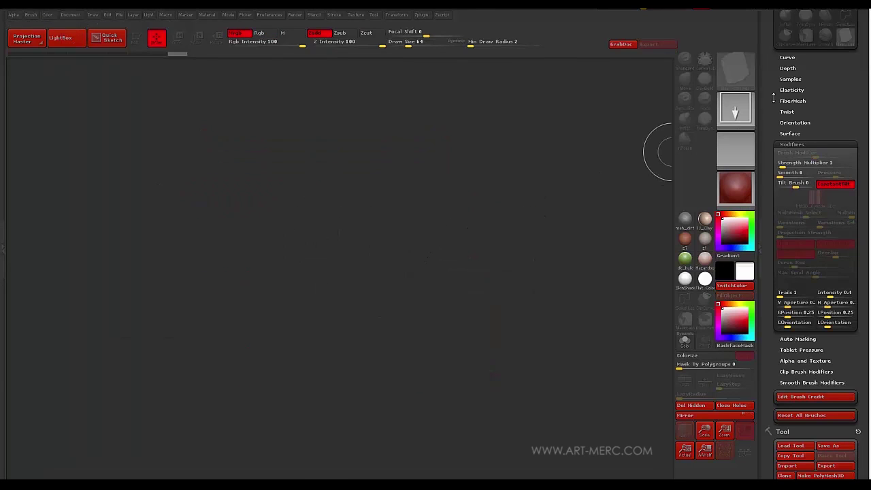
- Place a Cylinder3D primitive on the canvas as an editable object and display its polyframe wireframe
mouse_move(774, 98)
mouse_down()
mouse_move(764, 240)
mouse_move(763, 84)
mouse_up()
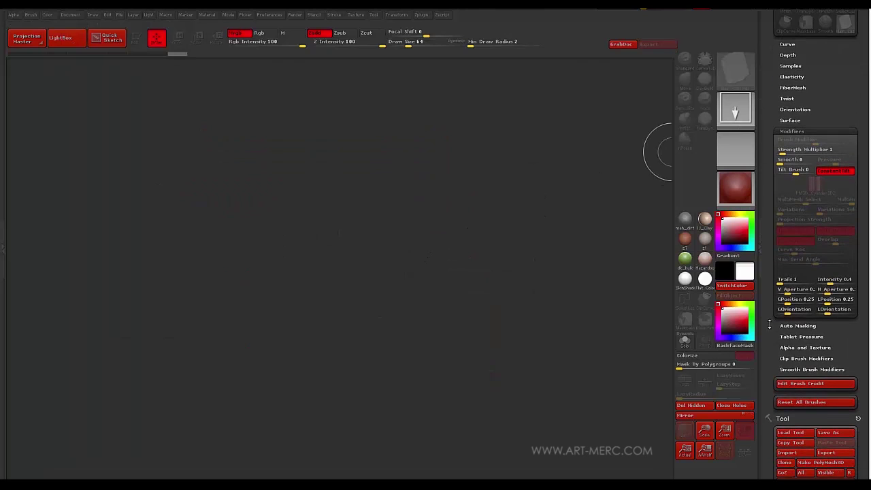
mouse_move(768, 328)
mouse_down()
mouse_move(764, 33)
mouse_move(767, 279)
mouse_up()
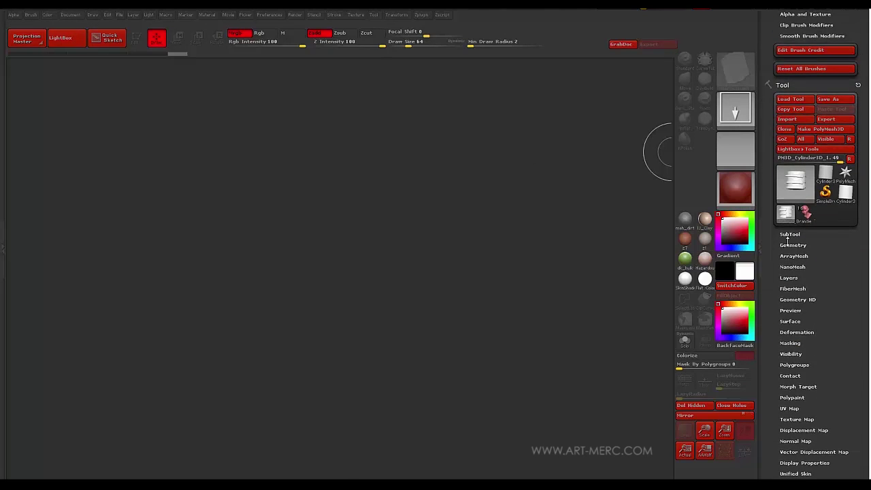
click(810, 179)
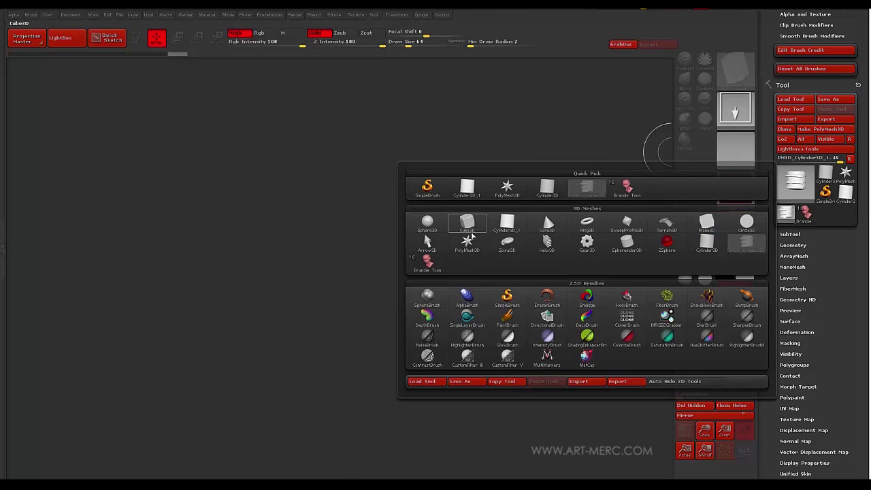
click(507, 224)
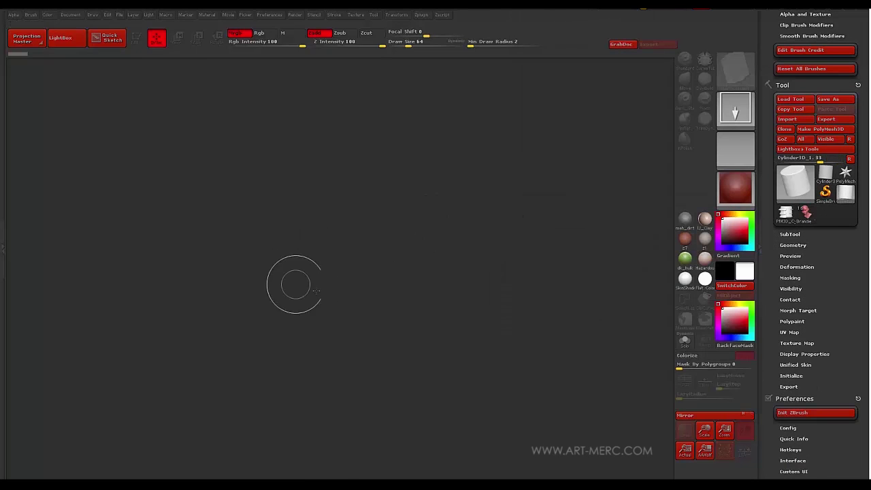
drag(295, 284, 307, 327)
key(t)
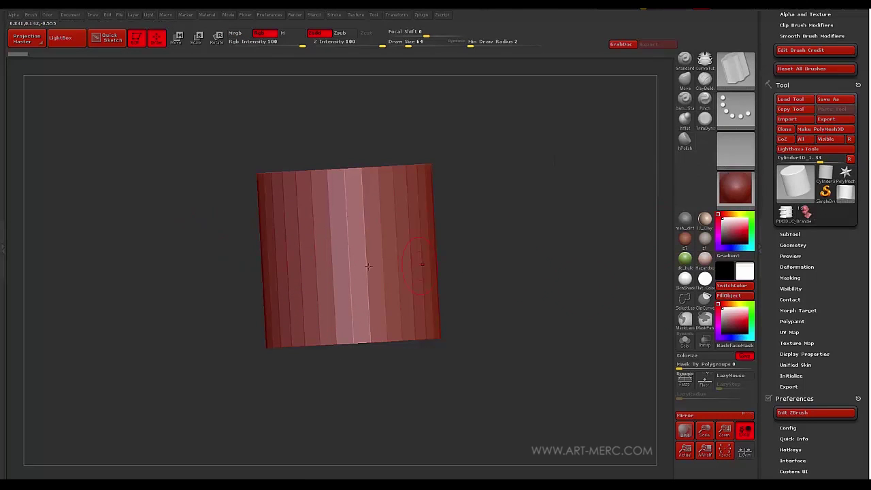
key(shift+f)
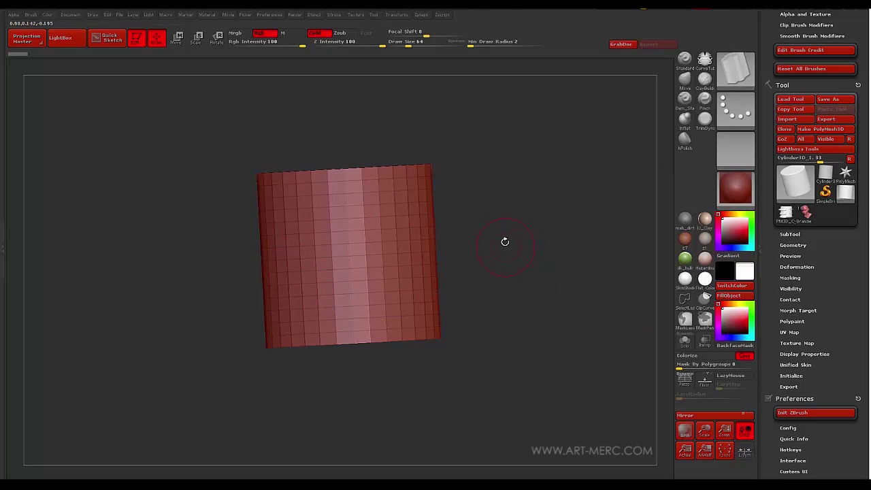
drag(505, 241, 512, 277)
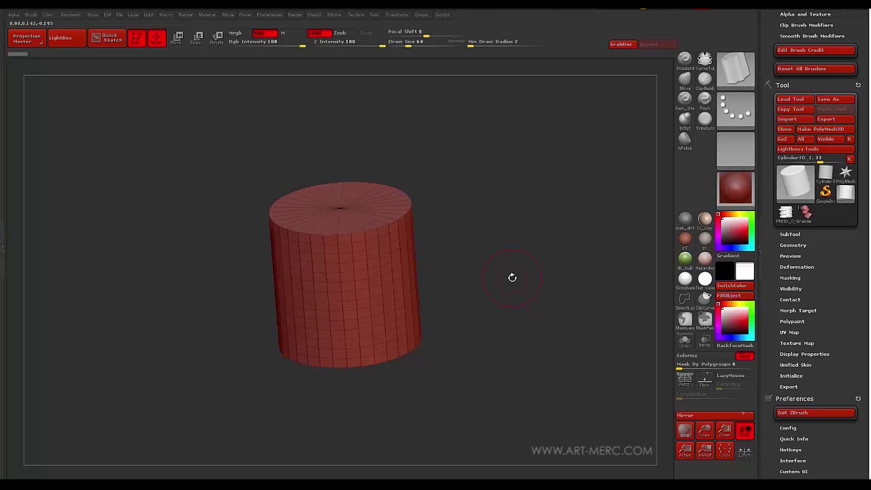
drag(498, 260, 492, 251)
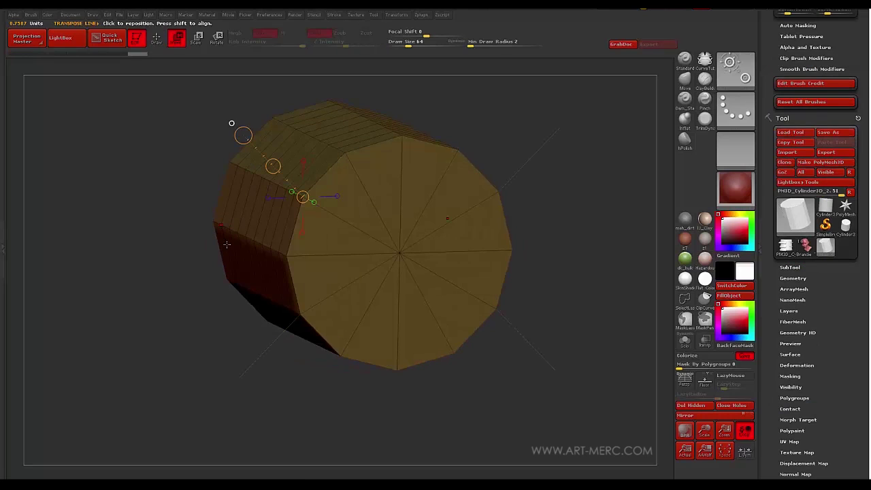
- Return to draw mode, select the ZModeler brush and dismiss its Dynamic Draw Size note
key(q)
drag(181, 178, 195, 190)
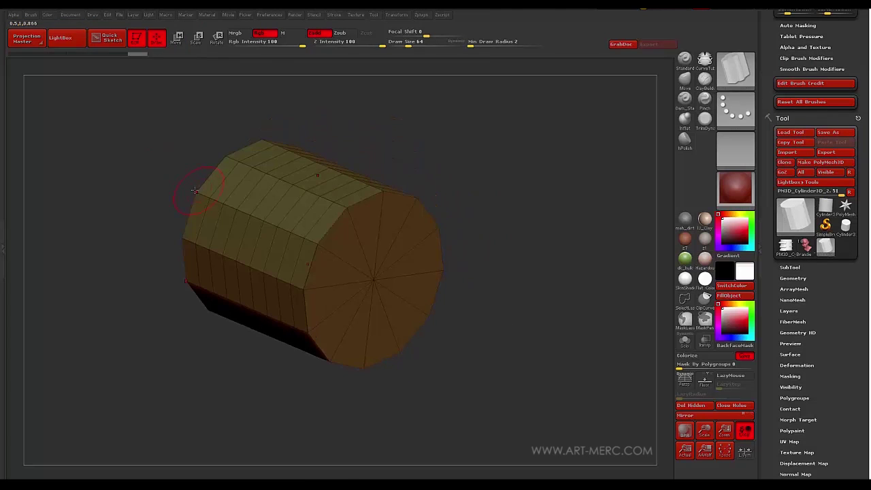
key(b)
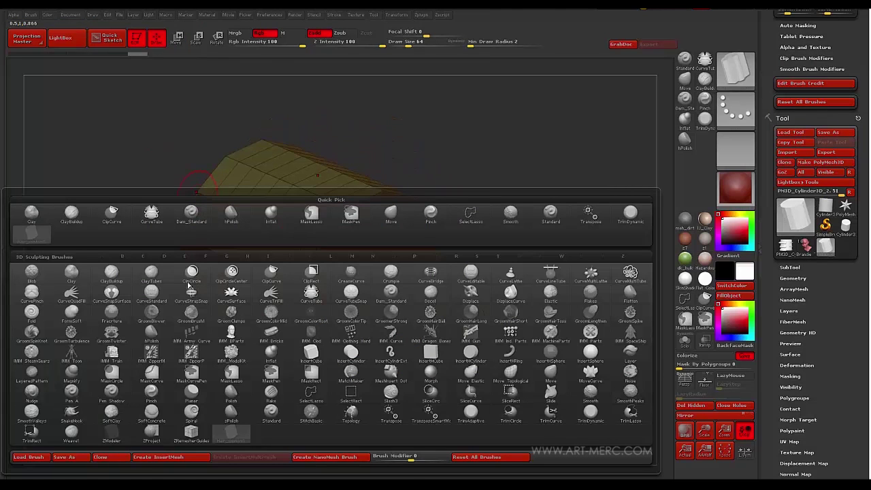
click(109, 435)
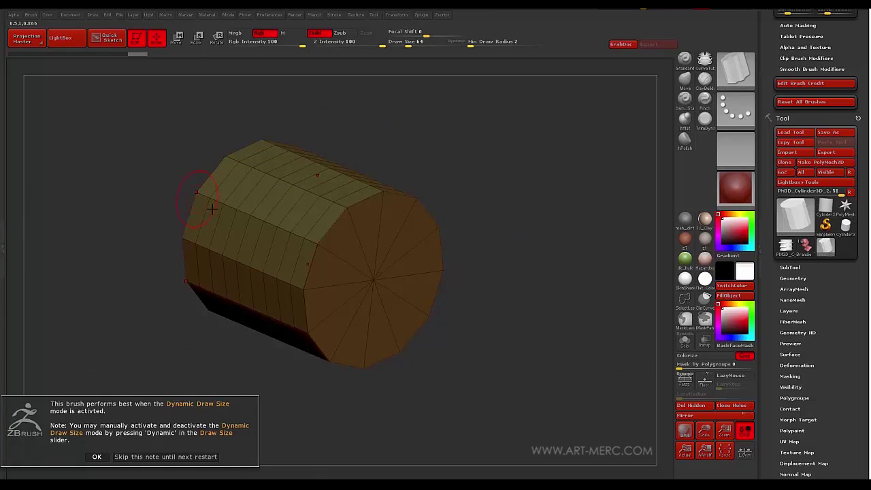
click(96, 456)
- Assign pairs of adjacent lengthwise face strips around the cylinder to a separate polygroup, leaving one strip between pairs
mouse_move(117, 189)
mouse_down()
mouse_move(136, 216)
mouse_move(283, 212)
mouse_up()
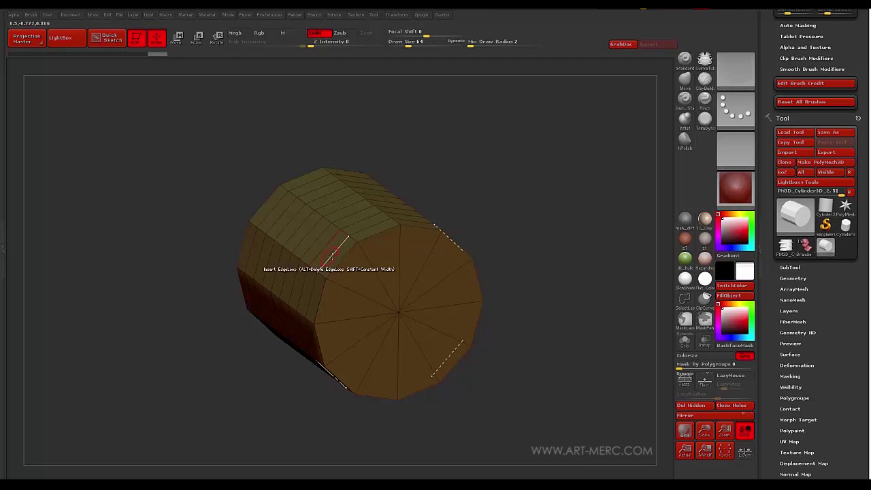
drag(334, 255, 269, 209)
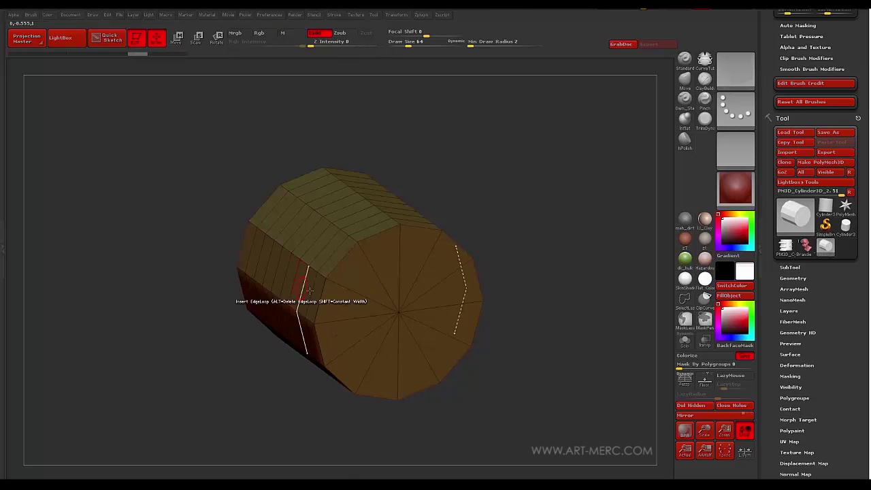
drag(309, 293, 247, 261)
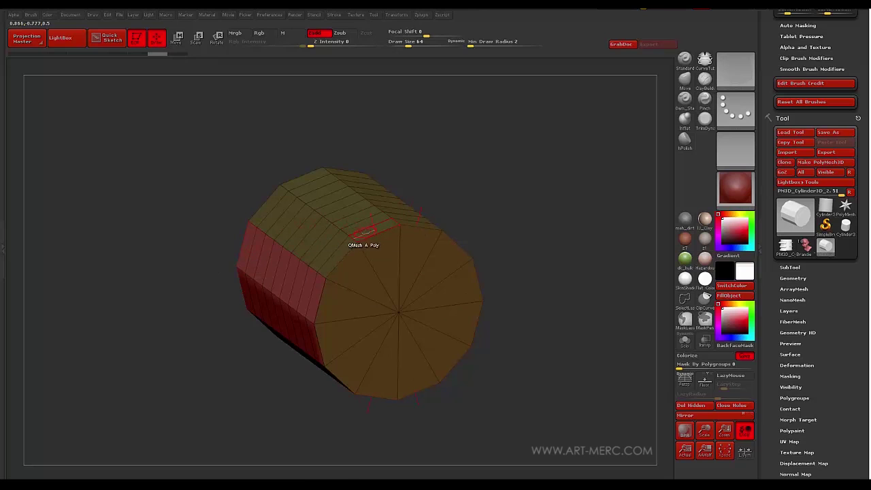
drag(364, 233, 299, 179)
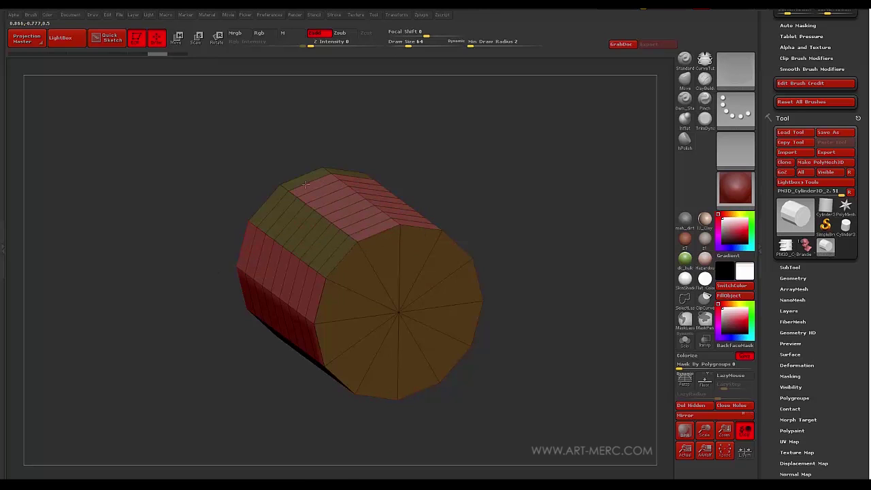
- Extrude the marked pairs of side strips outward with QMesh so that single-strip grooves remain between them
mouse_move(214, 213)
shift+mouse_down()
mouse_move(194, 88)
mouse_move(225, 209)
mouse_move(243, 192)
mouse_move(233, 179)
mouse_move(249, 227)
mouse_move(259, 129)
mouse_move(249, 184)
mouse_move(276, 195)
shift+mouse_up()
drag(365, 233, 343, 243)
mouse_move(221, 209)
mouse_down()
mouse_move(246, 174)
mouse_move(224, 161)
mouse_move(221, 187)
mouse_move(227, 175)
mouse_move(251, 227)
mouse_move(248, 140)
mouse_move(237, 188)
mouse_move(213, 215)
mouse_move(247, 220)
mouse_move(202, 256)
mouse_move(196, 186)
mouse_move(192, 223)
mouse_up()
drag(200, 254, 192, 238)
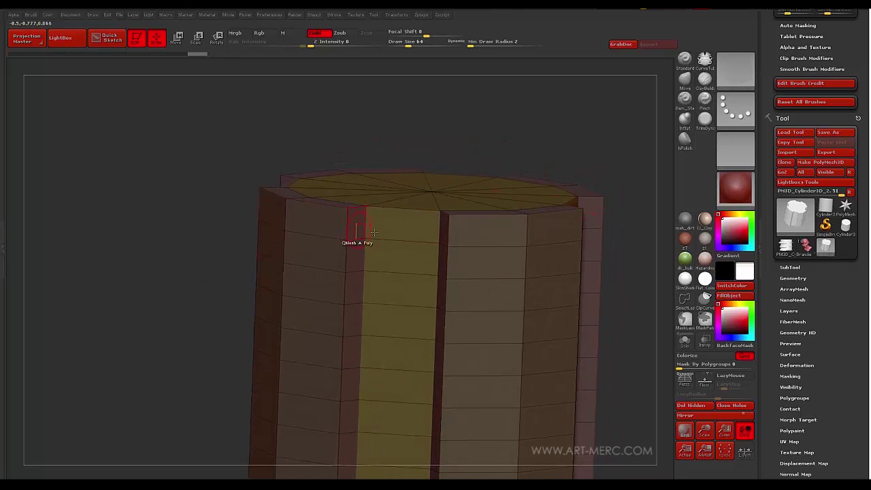
- Set the ZModeler edge action to Stitch and the point action to Stitch Two Points with the To Mid Point modifier
key(space)
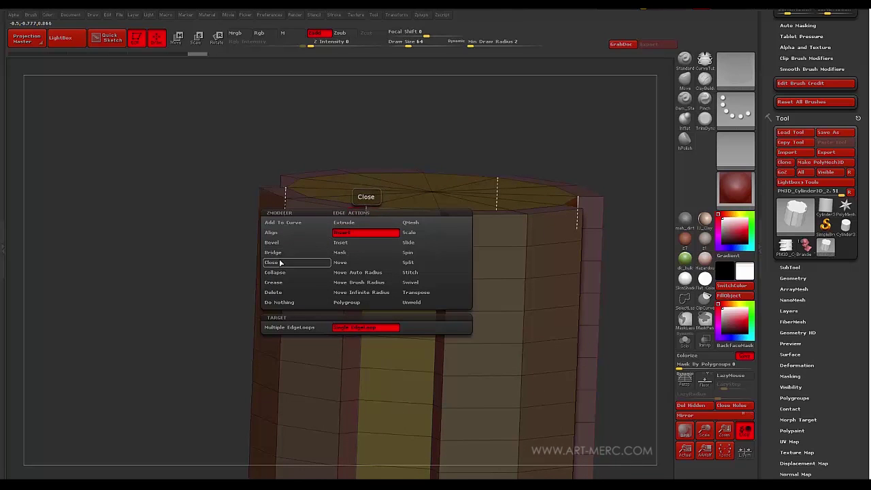
click(410, 272)
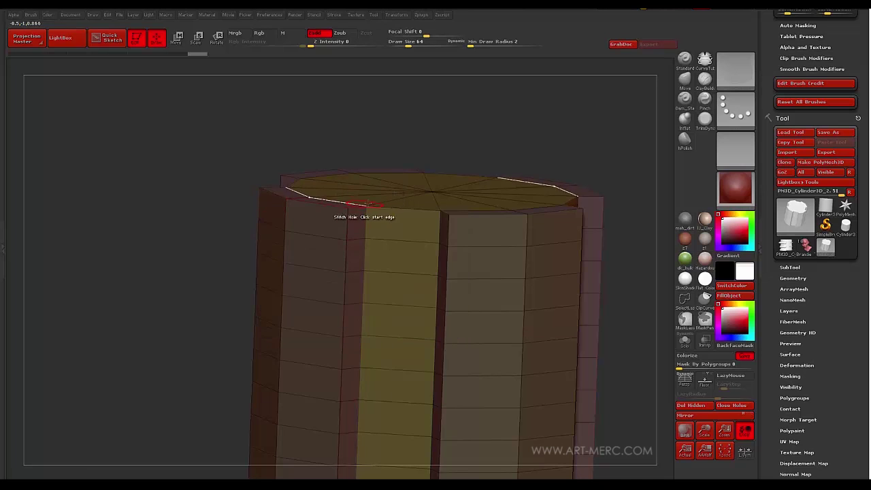
key(space)
click(413, 218)
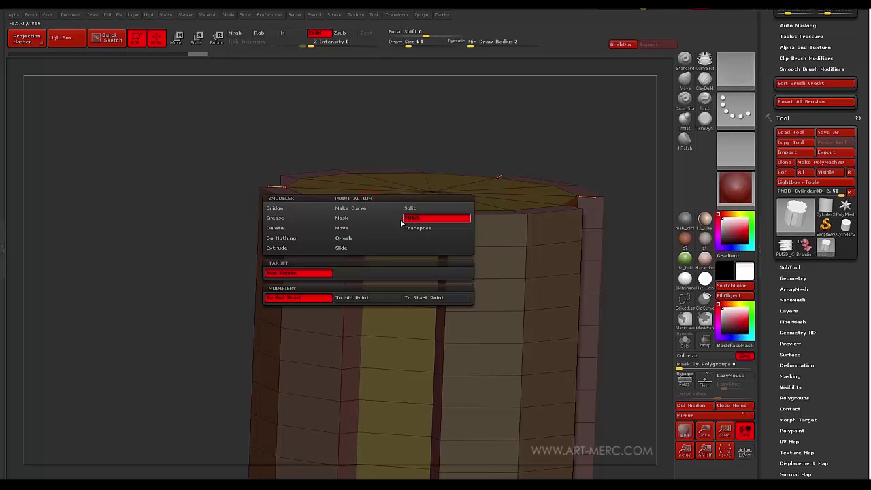
click(357, 298)
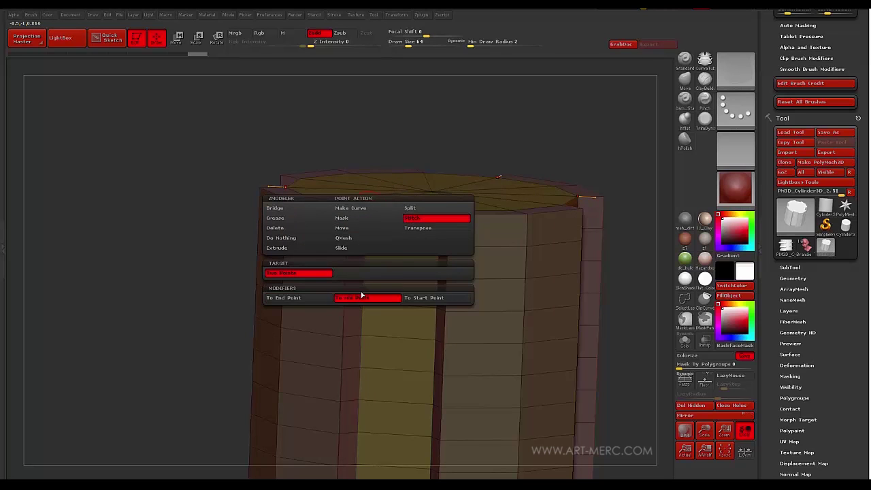
- Stitch the two opposite groove points to their midpoint on every row down the cylinder, turning each groove into a sharp valley
click(366, 206)
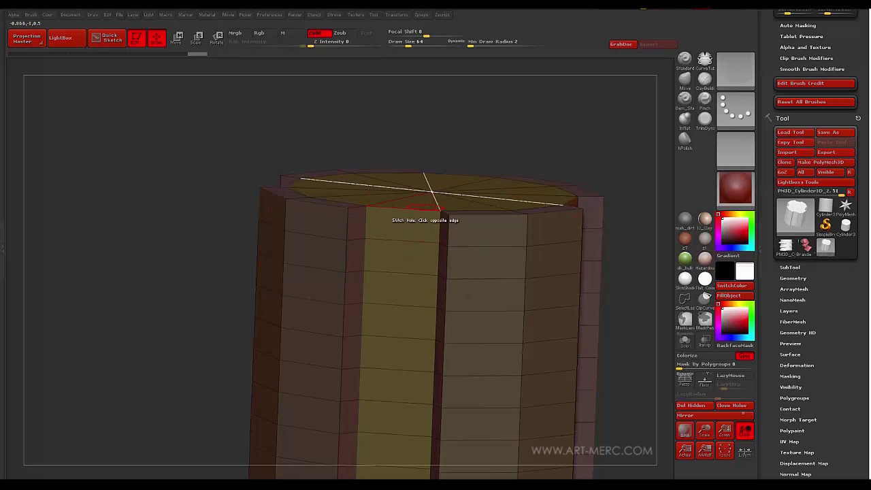
click(439, 212)
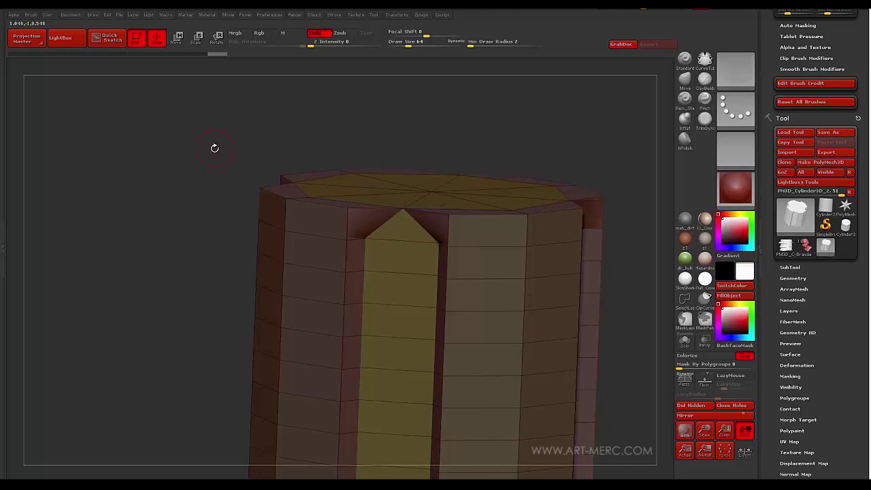
drag(214, 145, 231, 117)
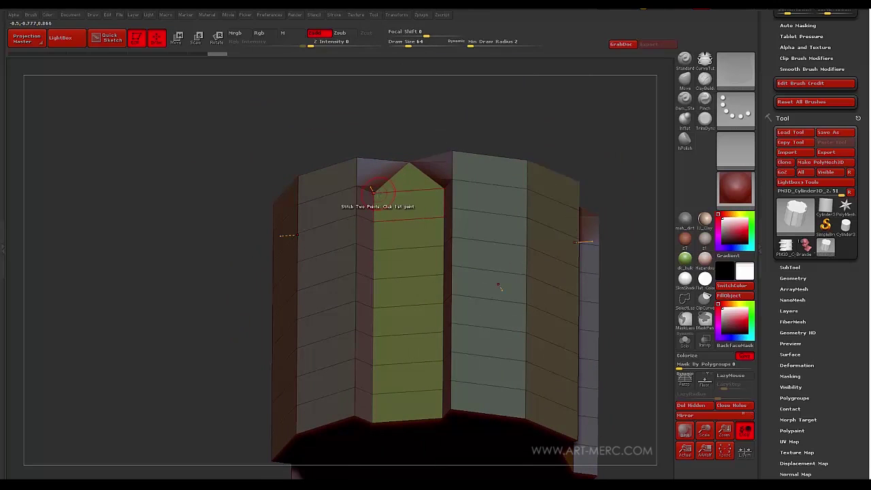
click(441, 184)
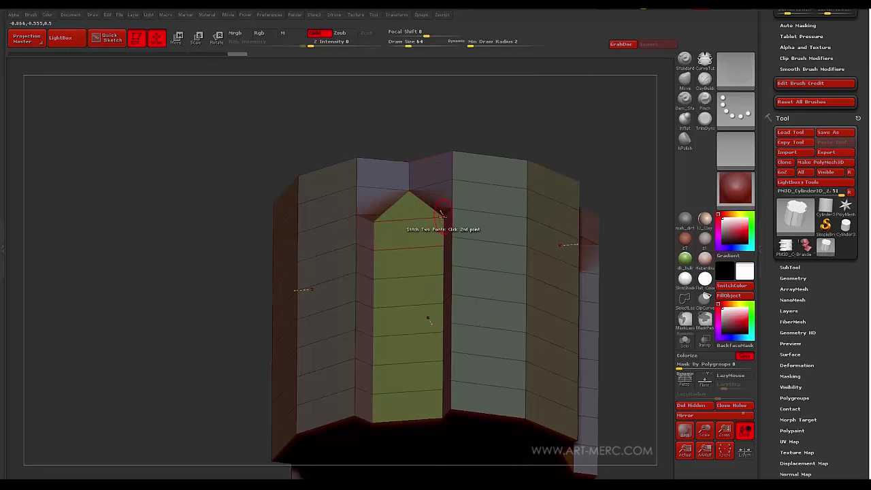
click(435, 219)
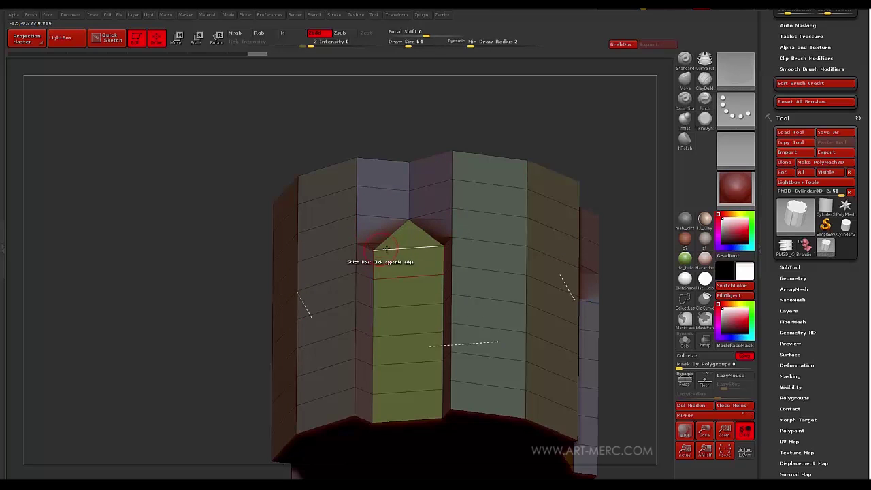
click(427, 249)
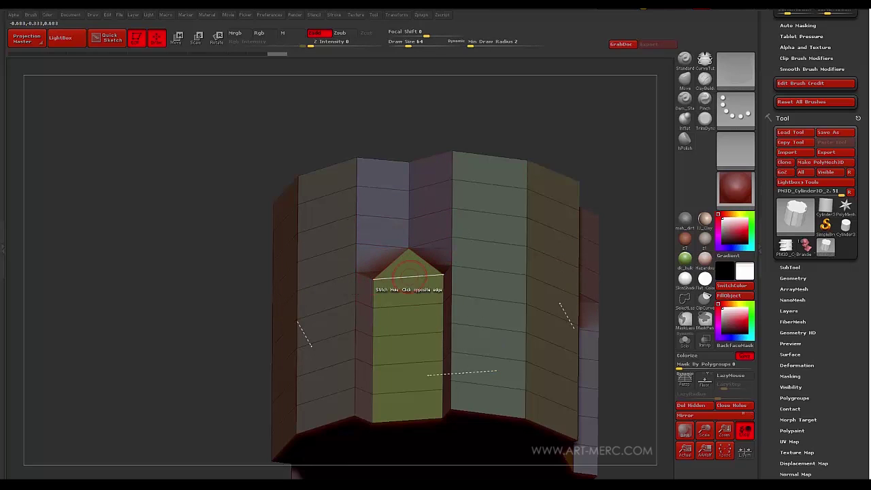
click(440, 275)
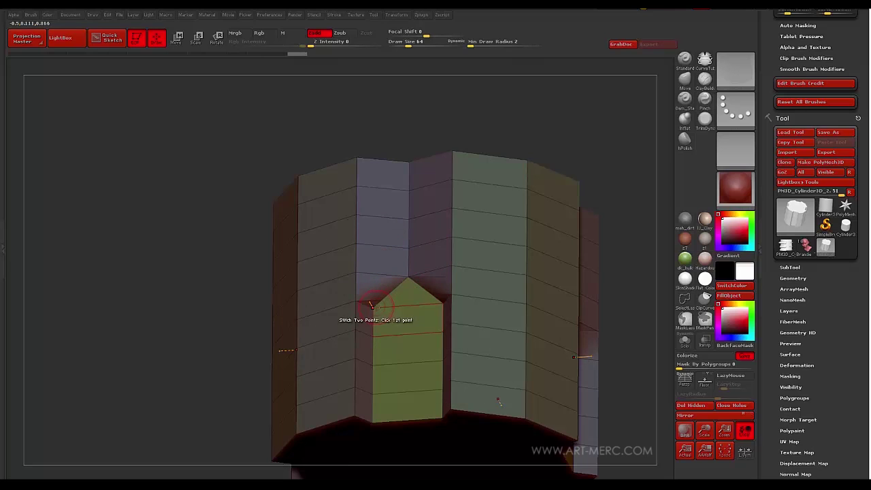
click(439, 303)
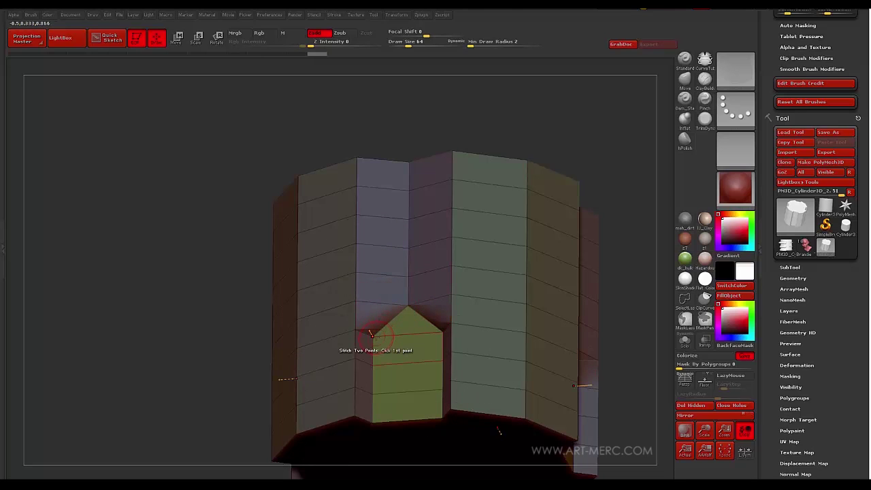
click(437, 334)
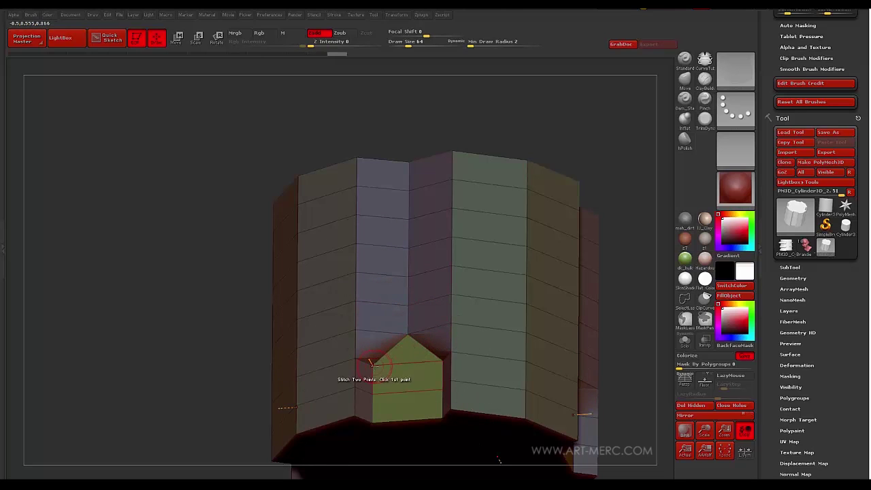
click(440, 356)
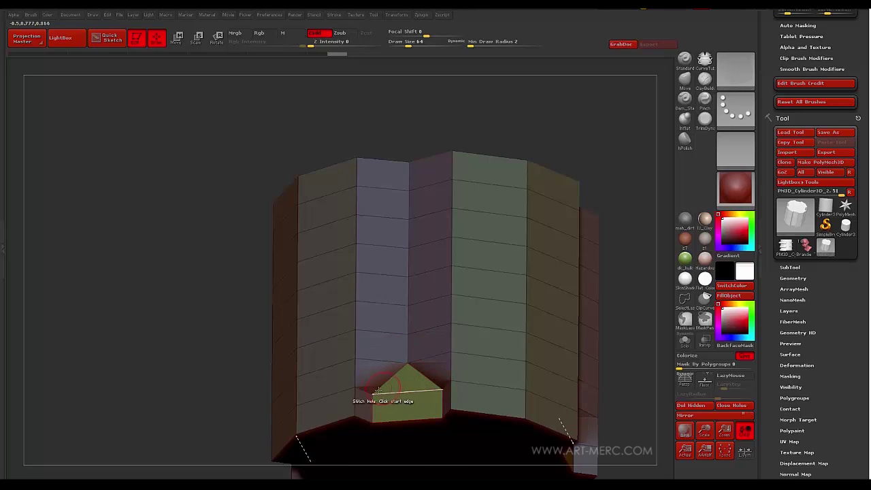
click(438, 386)
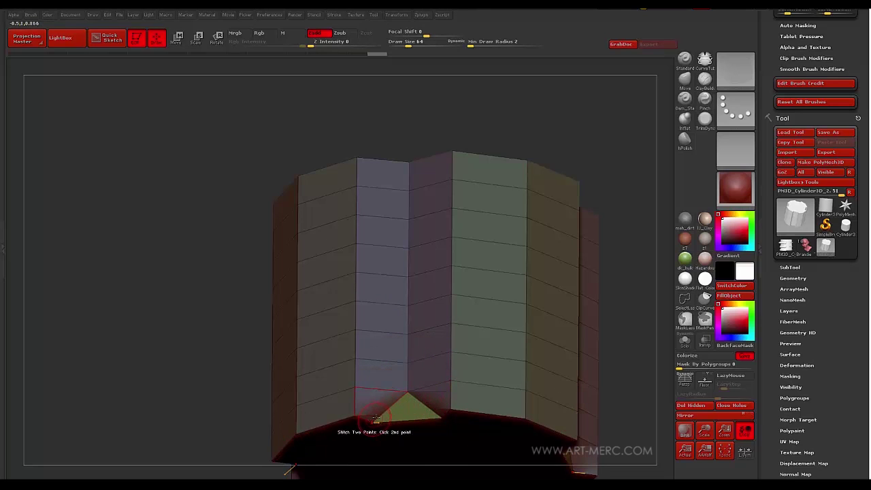
click(435, 415)
- Preview the stitched cylinder with dynamic subdivision smoothing, checking how its edges and end caps round off
alt+drag(265, 259, 270, 188)
drag(181, 289, 171, 237)
key(d)
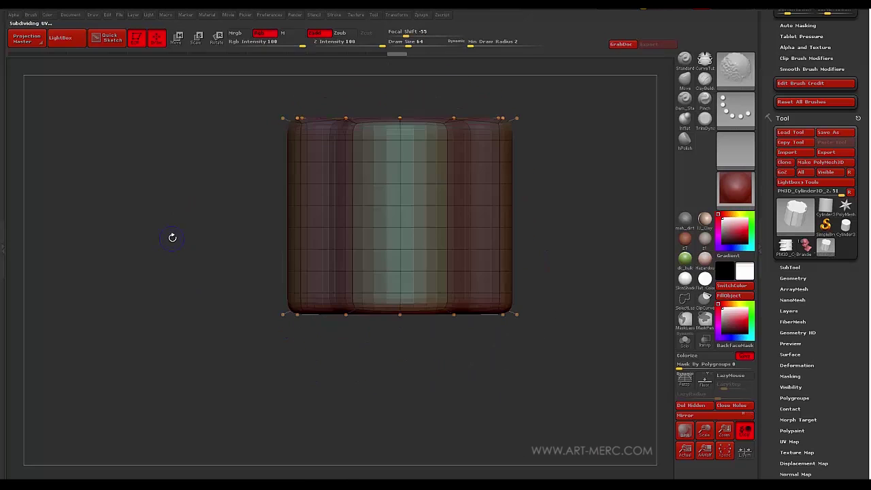
alt+drag(169, 207, 202, 240)
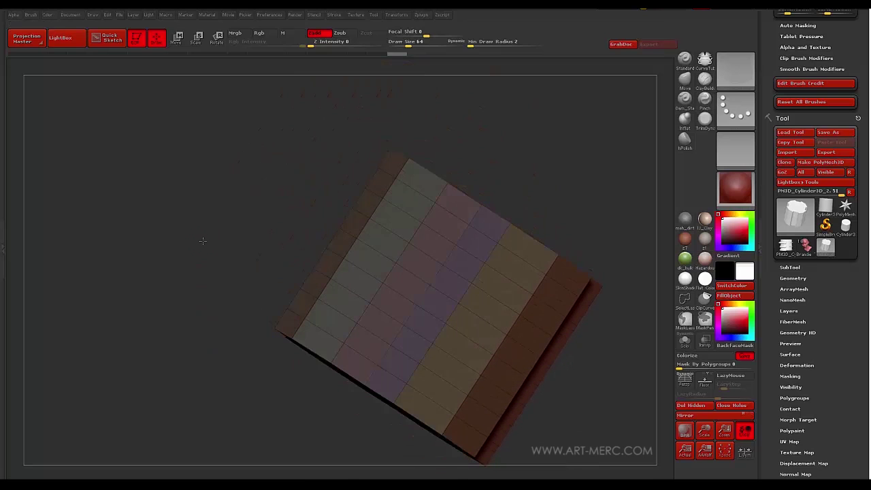
- Set the ZModeler edge action to Crease and crease the rim edges around both ends of the cylinder
key(space)
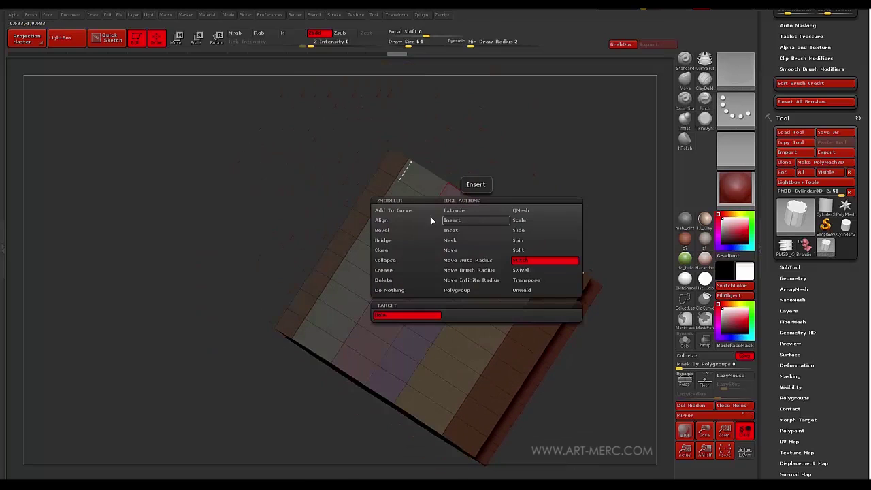
click(384, 271)
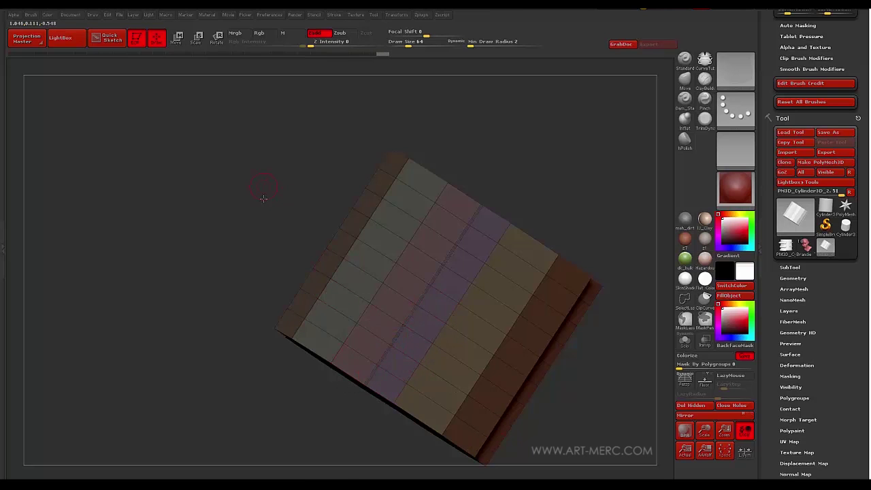
drag(262, 184, 217, 178)
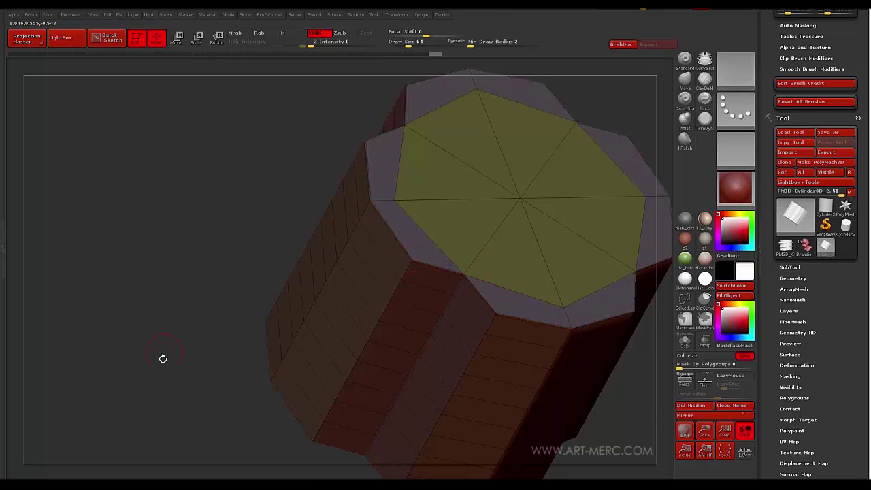
drag(163, 358, 376, 201)
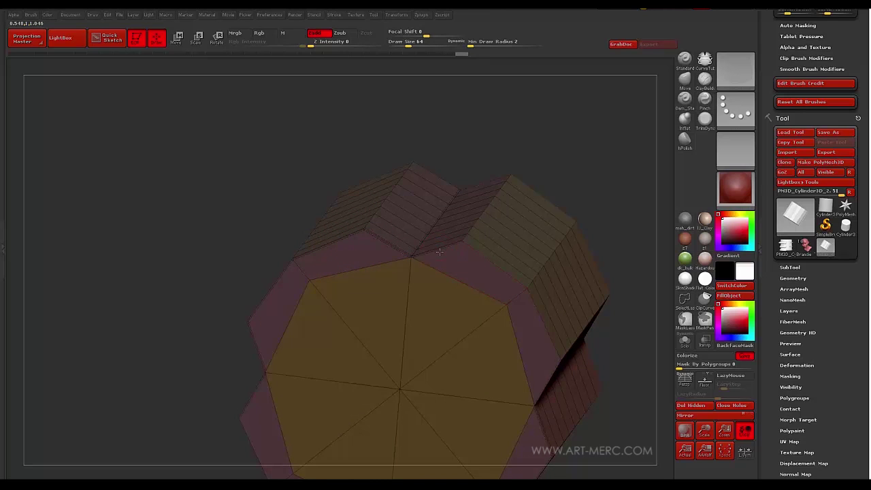
drag(425, 220, 216, 288)
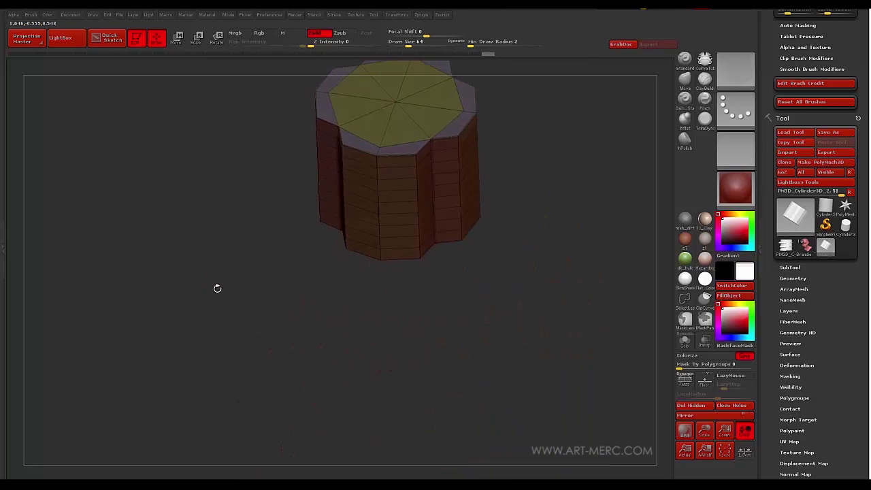
- Check the creased cylinder in the smoothed preview, switch the smoothing off and put the whole mesh into a single polygroup
shift+drag(204, 200, 231, 294)
drag(239, 257, 217, 327)
key(shift+f)
mouse_move(196, 258)
mouse_down()
mouse_move(238, 278)
mouse_move(189, 263)
mouse_up()
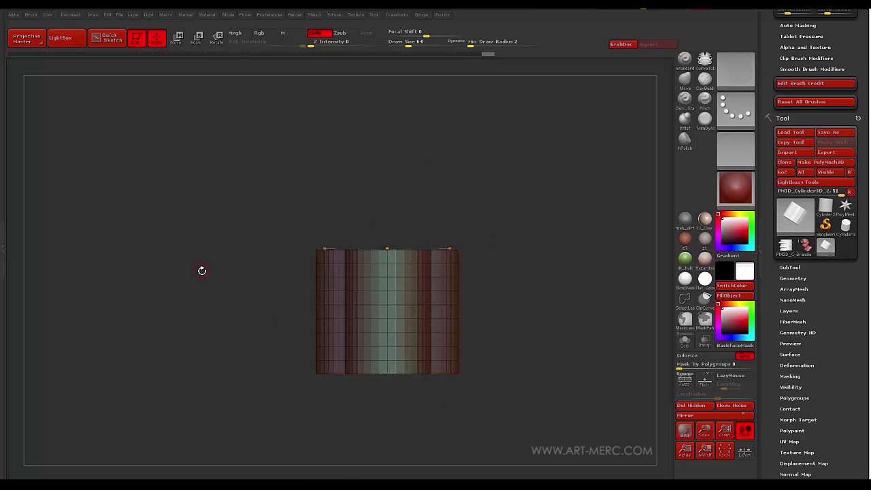
key(ctrl+d)
mouse_move(216, 280)
mouse_down()
mouse_move(207, 299)
mouse_move(229, 248)
mouse_move(224, 195)
mouse_move(209, 270)
mouse_up()
key(shift+d)
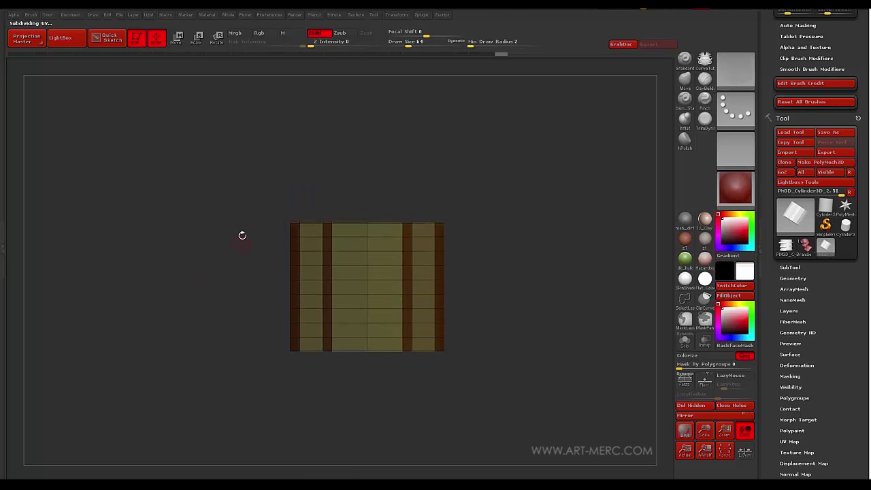
- Isolate the upper three rows of the cylinder and assign them a separate polygroup
key(ctrl+shift)
key(ctrl+shift)
mouse_move(249, 146)
ctrl+shift+mouse_down()
mouse_move(243, 266)
mouse_move(493, 272)
ctrl+shift+mouse_up()
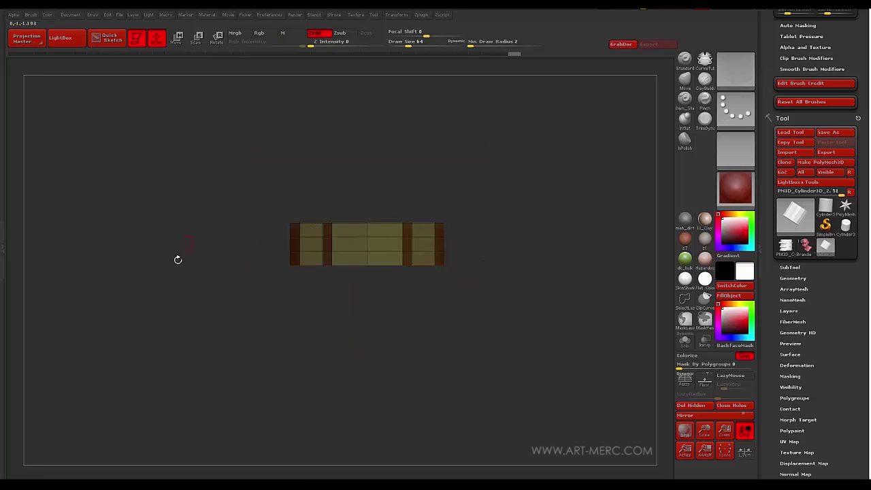
ctrl+click(174, 265)
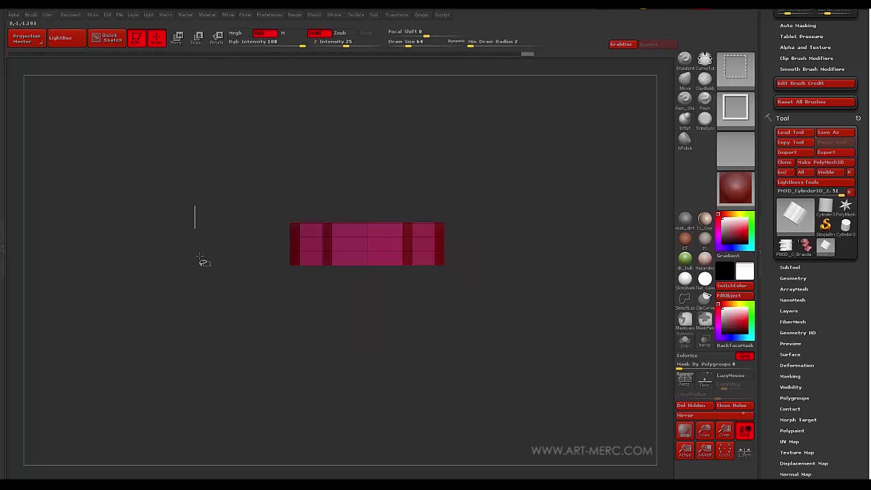
- Isolate the lowest three rows, assign them their own polygroup and show the whole cylinder again
ctrl+shift+drag(202, 259, 226, 270)
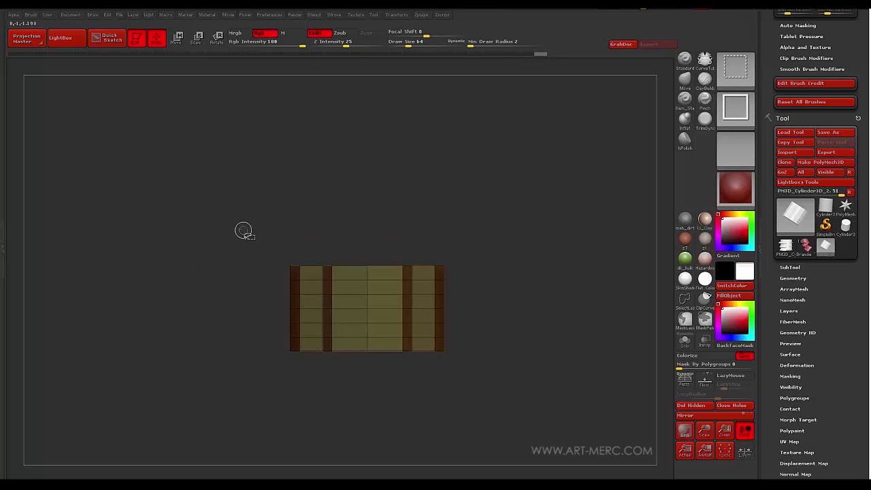
ctrl+alt+shift+drag(246, 294, 478, 306)
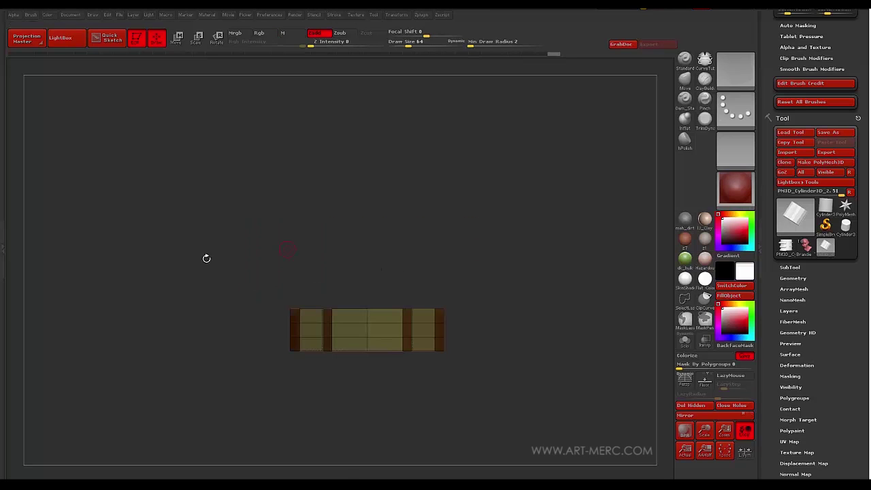
ctrl+shift+click(194, 312)
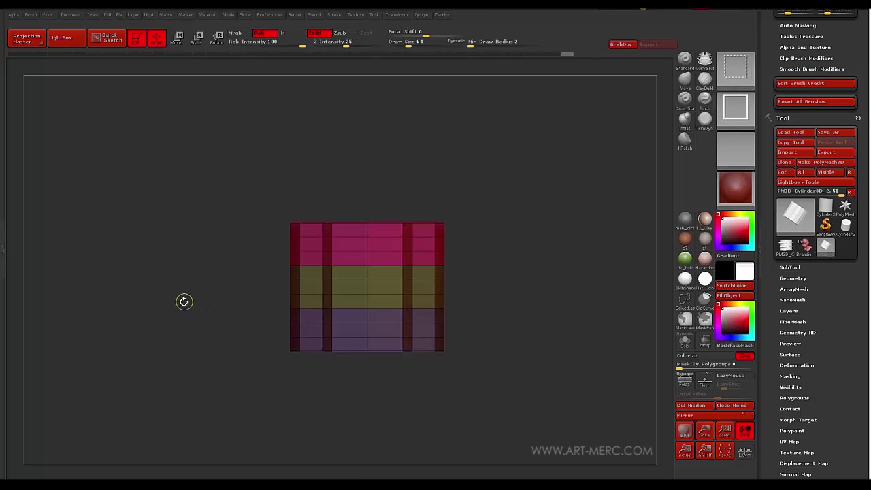
mouse_move(185, 296)
mouse_down()
mouse_move(262, 309)
mouse_move(183, 211)
mouse_move(198, 253)
mouse_move(202, 224)
mouse_move(249, 288)
mouse_move(209, 274)
mouse_move(190, 310)
mouse_up()
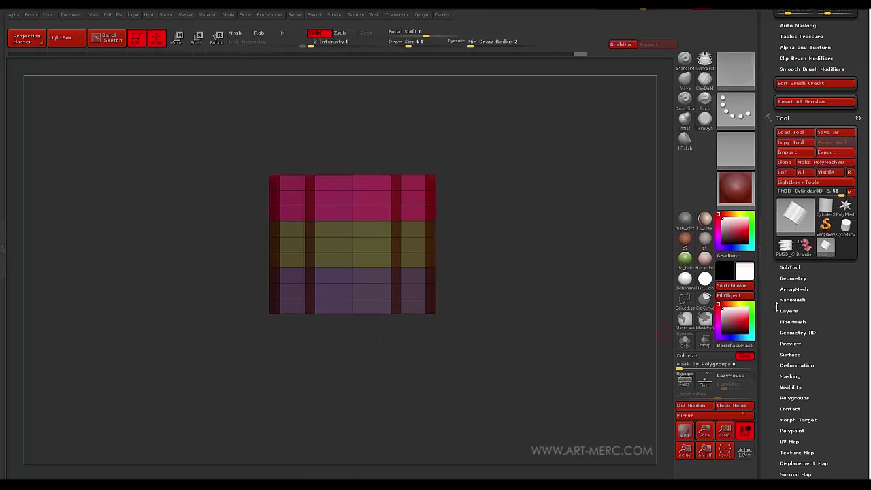
- Apply the Twist deformation around the cylinder's long axis so that its straight grooves spiral around it
drag(776, 307, 762, 260)
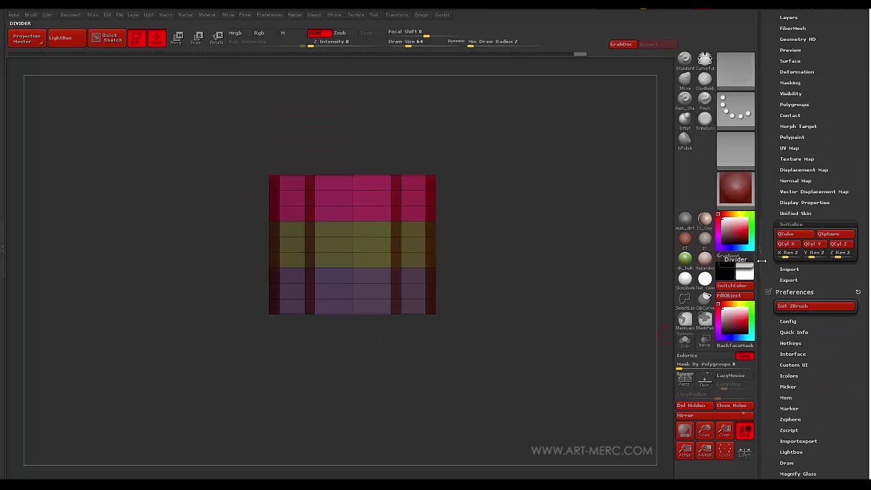
drag(770, 146, 774, 242)
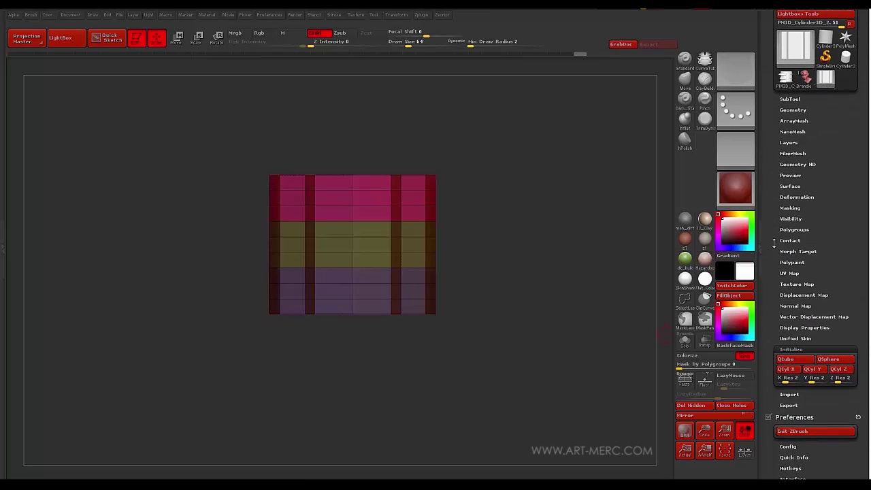
click(789, 197)
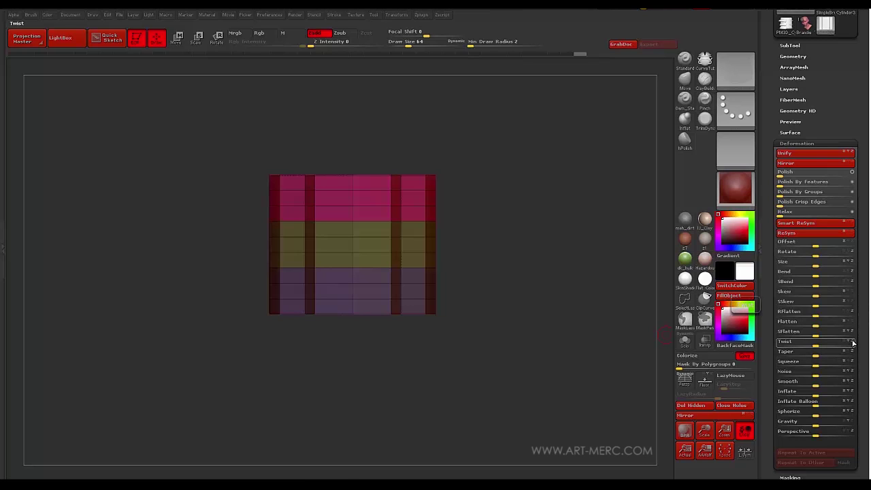
drag(814, 345, 846, 351)
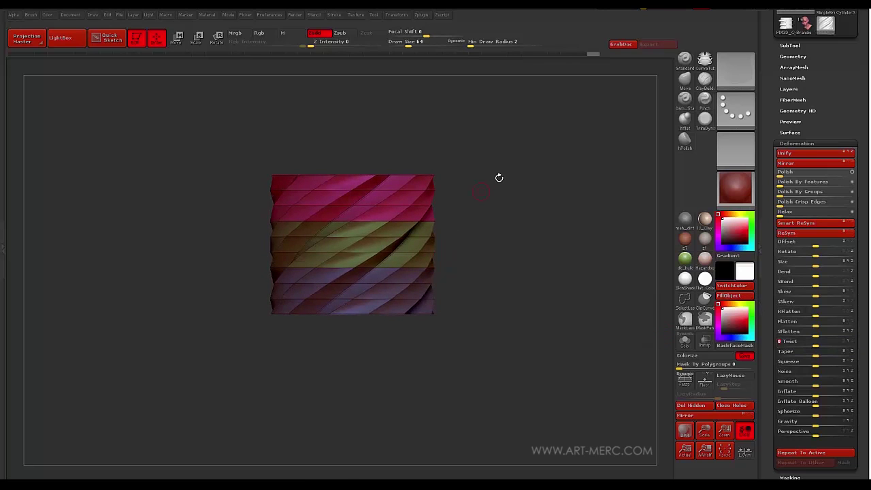
- Examine the twisted cylinder and its spiral grooves from an angled view and from the side
mouse_move(183, 222)
mouse_down()
mouse_move(204, 295)
mouse_move(201, 232)
mouse_move(183, 224)
mouse_move(181, 211)
mouse_move(186, 249)
mouse_move(188, 225)
mouse_move(221, 230)
mouse_move(136, 200)
mouse_move(247, 228)
mouse_up()
key(ctrl+d)
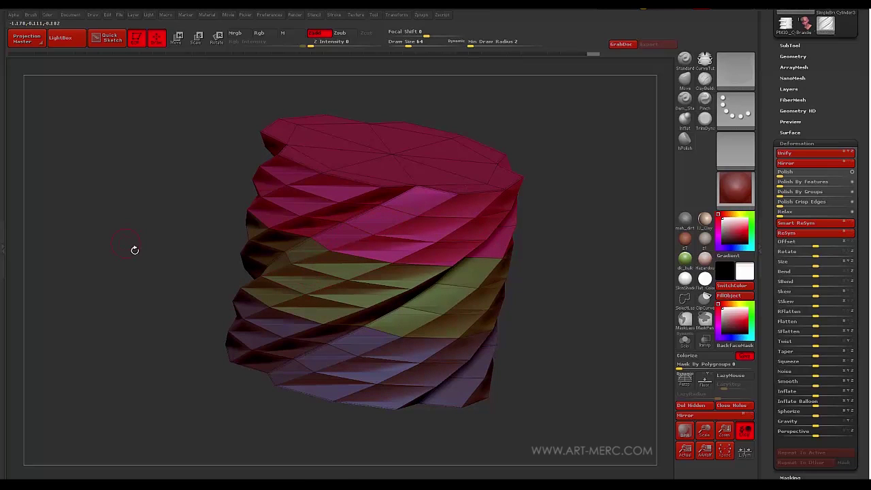
drag(134, 251, 195, 254)
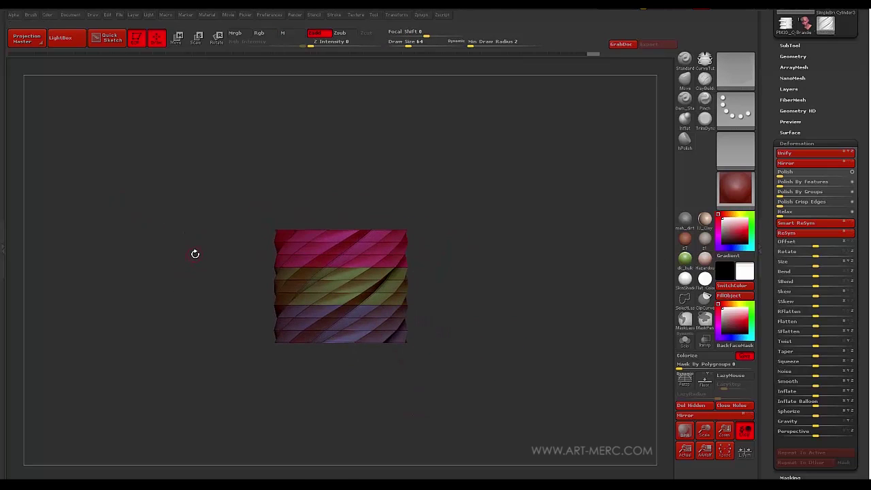
- Split the twisted cylinder into separate subtools by its three polygroups with Groups Split
drag(772, 81, 778, 344)
click(789, 307)
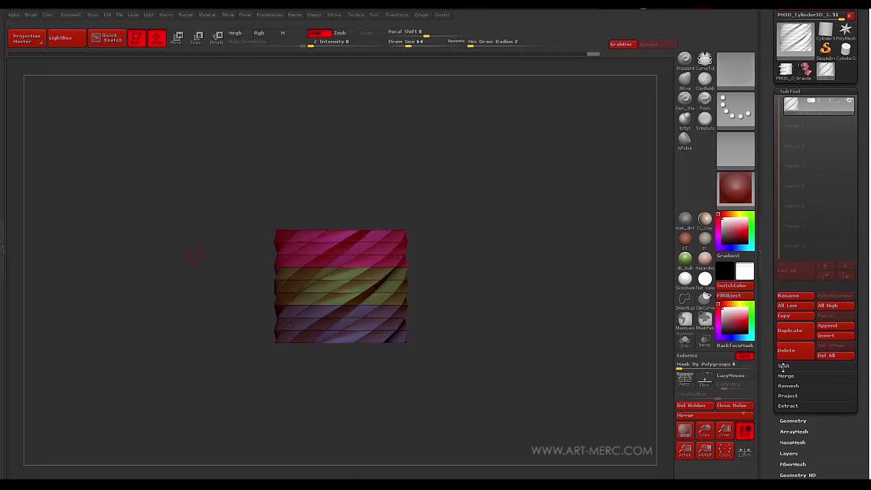
click(784, 366)
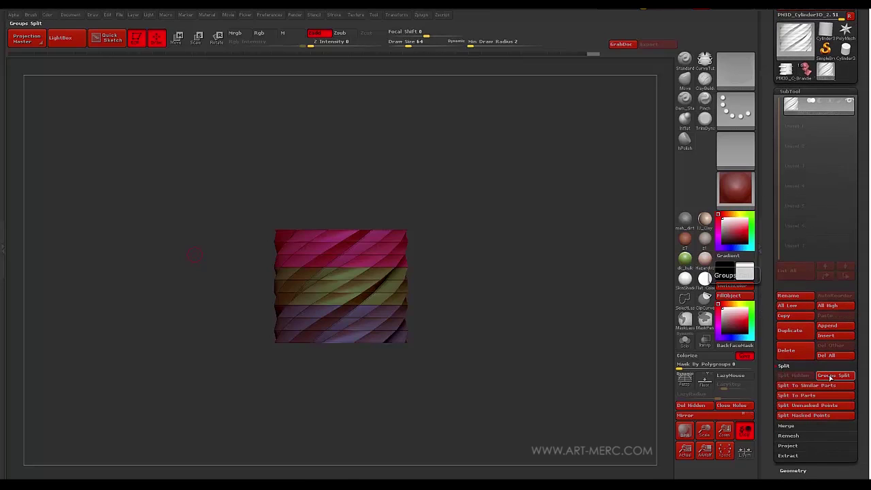
click(830, 375)
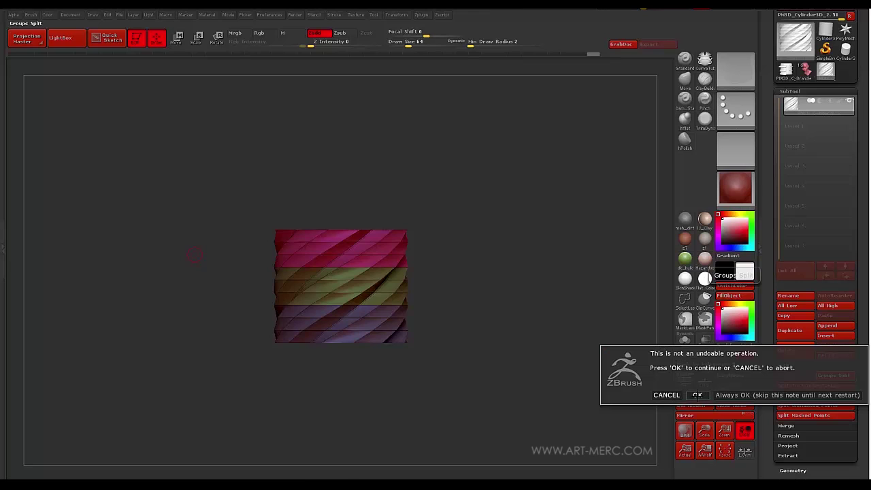
click(693, 395)
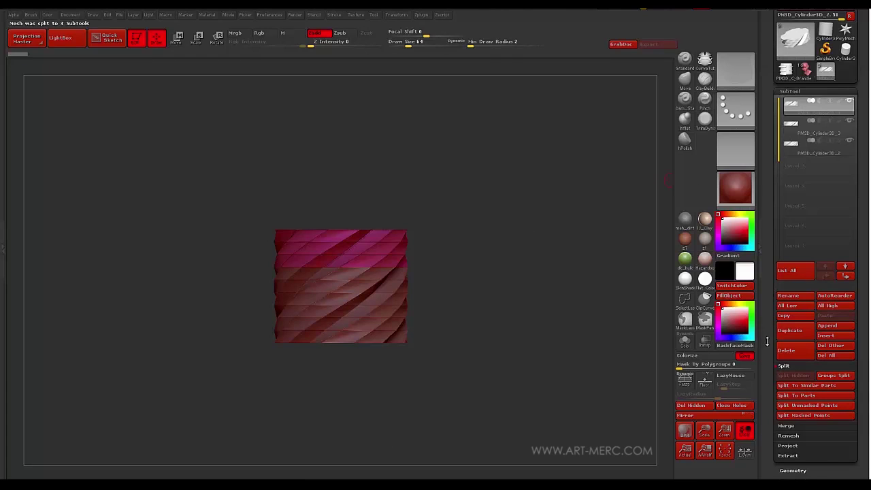
- Merge the three cylinder subtools back into a single subtool with MergeDown
scroll(761, 294, down, 3)
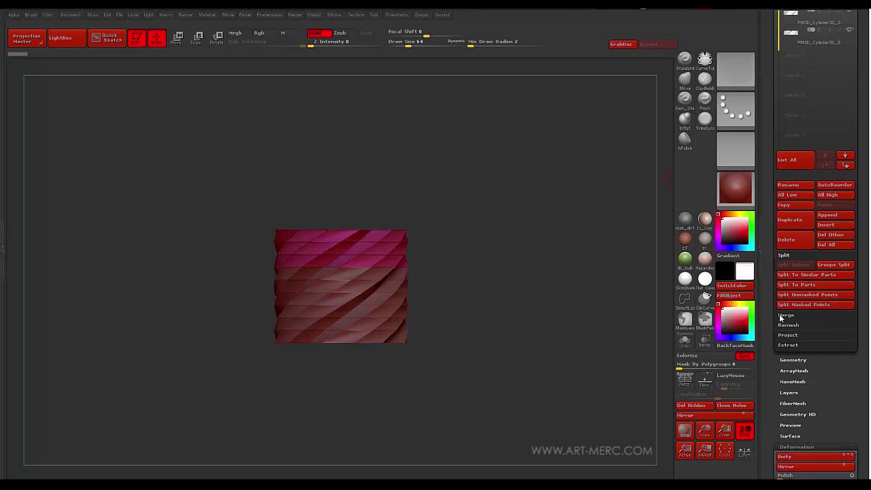
click(782, 316)
click(781, 275)
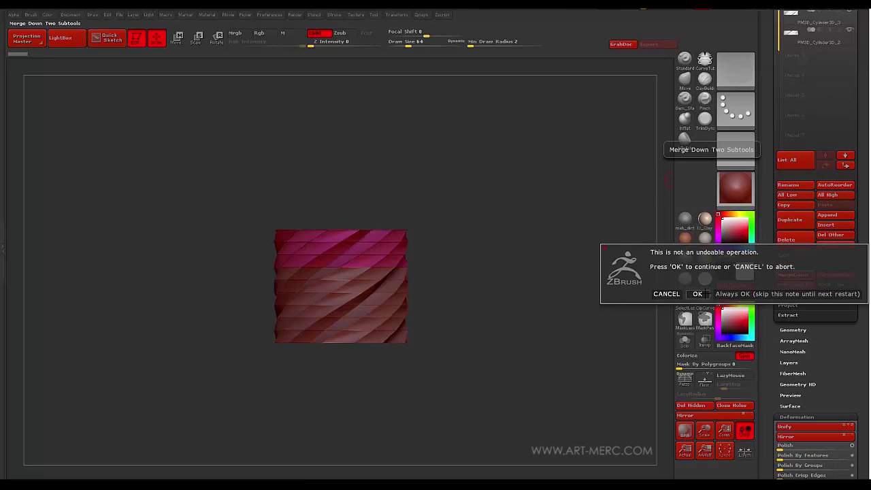
click(705, 294)
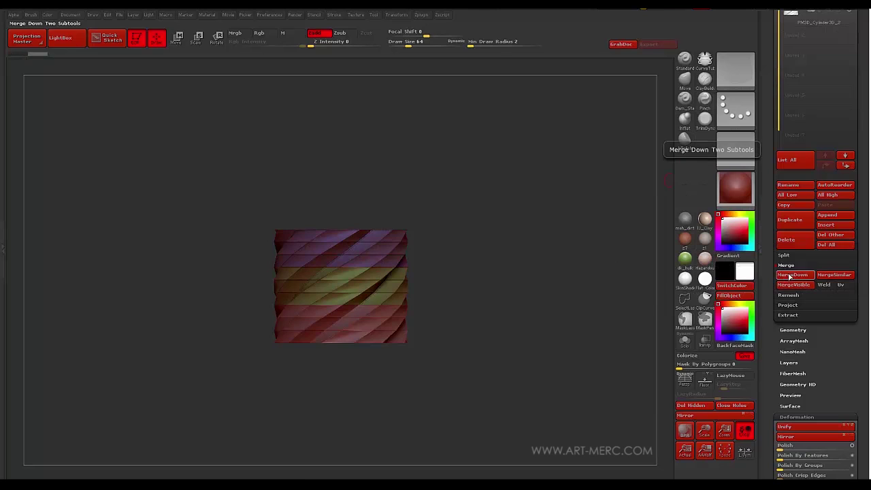
click(789, 275)
click(673, 293)
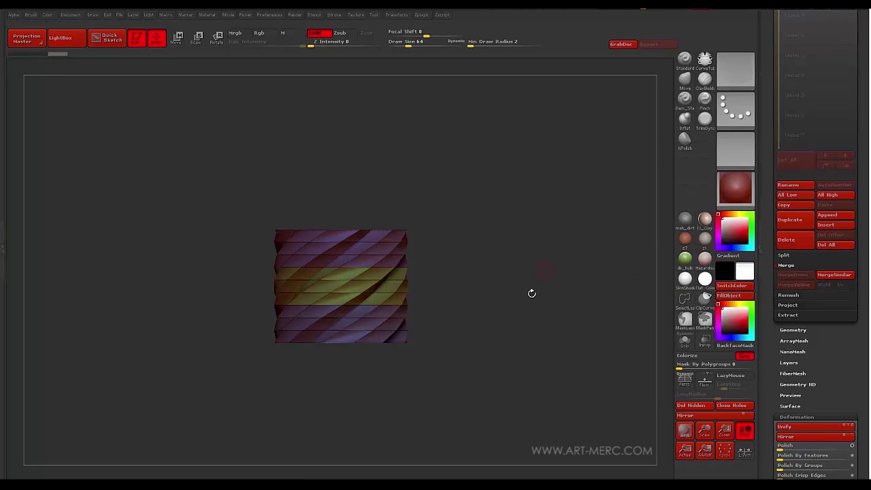
- Isolate the lowest band of the cylinder, assign it a clearly different polygroup colour and show the whole cylinder again
mouse_move(226, 295)
alt+mouse_down()
mouse_move(212, 333)
mouse_move(119, 275)
mouse_move(161, 283)
mouse_move(183, 318)
alt+mouse_up()
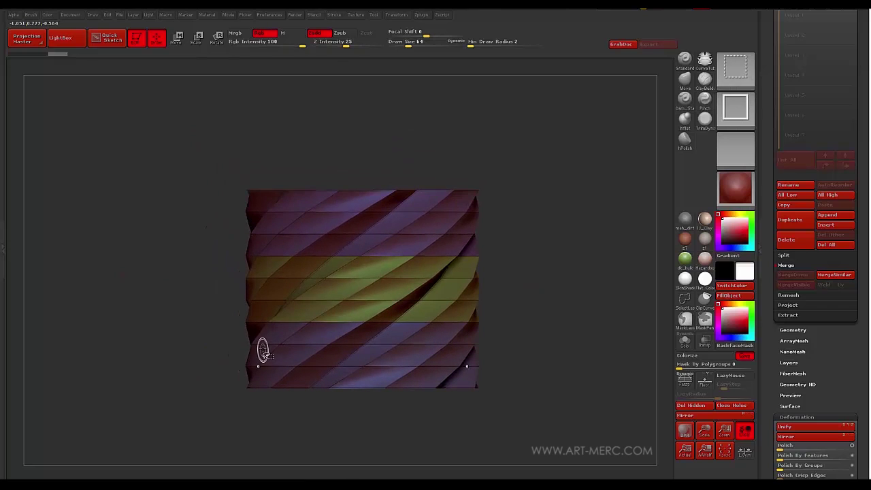
ctrl+shift+click(253, 346)
drag(159, 270, 151, 291)
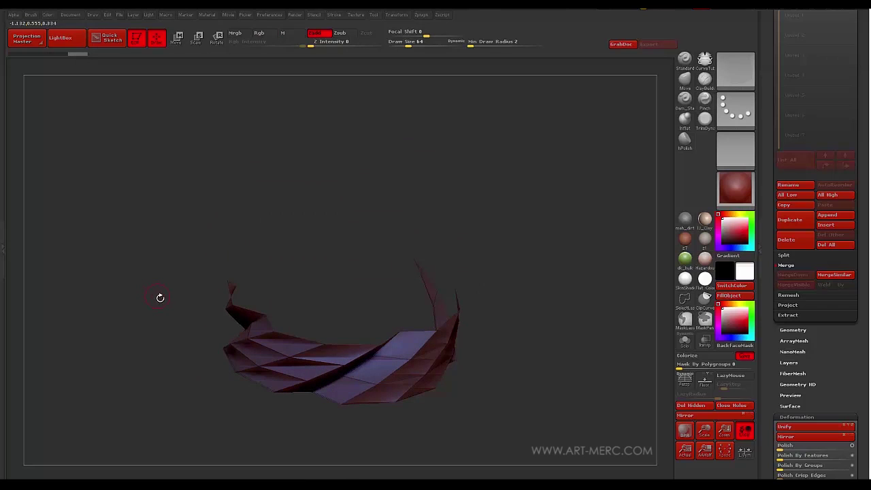
key(ctrl+w)
key(ctrl+w)
key(ctrl+w)
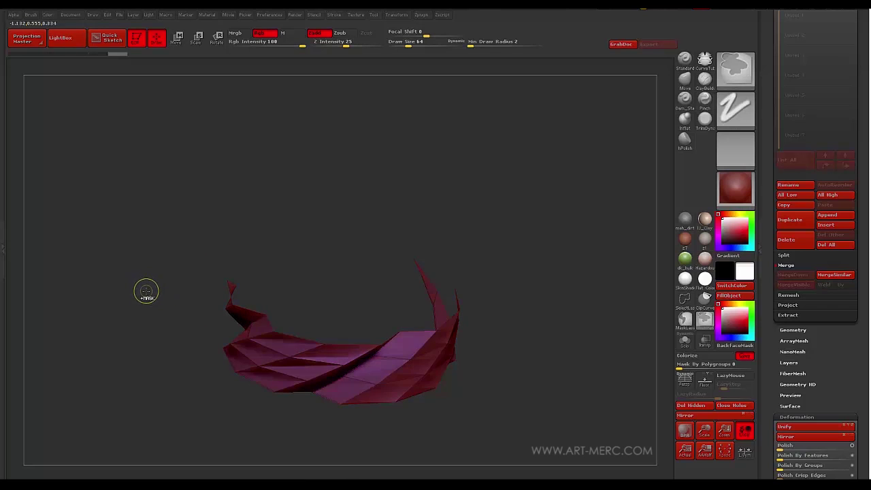
key(ctrl+w)
drag(136, 300, 132, 204)
ctrl+shift+click(124, 280)
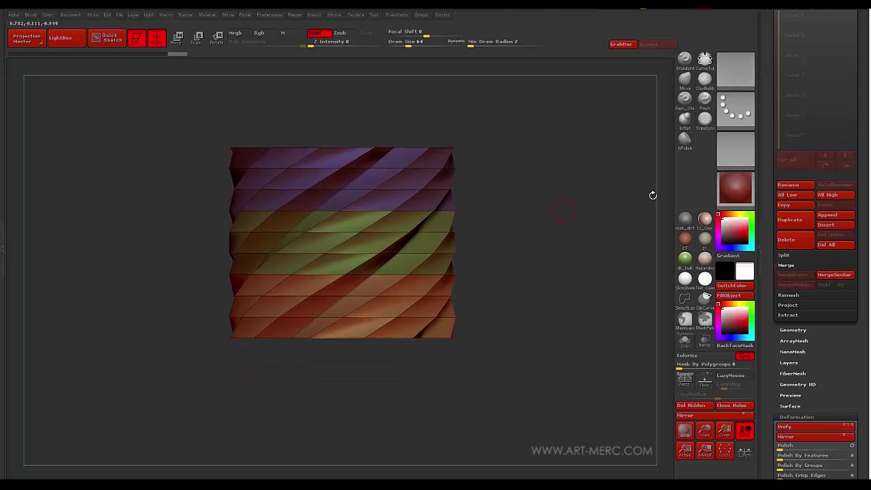
- Apply the BasicMaterial to the cylinder
click(735, 187)
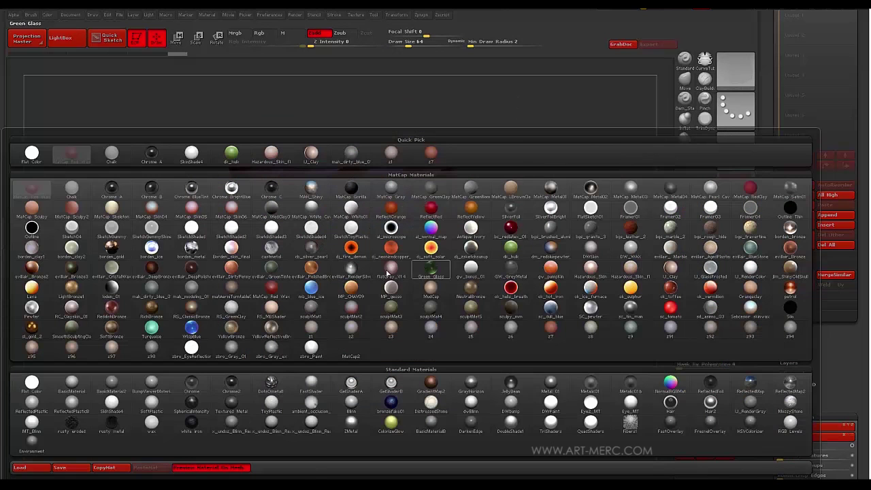
click(72, 382)
mouse_move(138, 304)
alt+mouse_down()
mouse_move(138, 369)
mouse_move(145, 344)
mouse_move(172, 412)
mouse_move(127, 324)
mouse_move(132, 331)
mouse_move(157, 247)
mouse_move(126, 292)
alt+mouse_up()
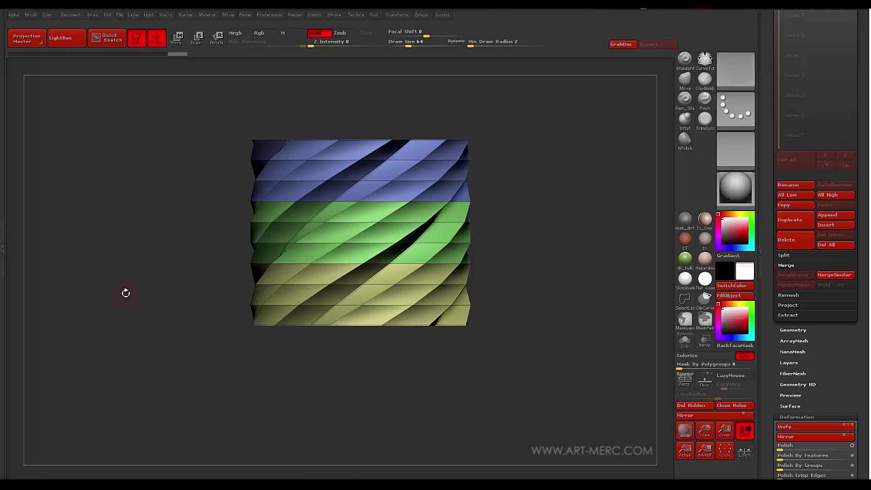
- Dock the Brush and Stroke palettes alongside the Tool palette so that their settings stay accessible
drag(768, 97, 765, 145)
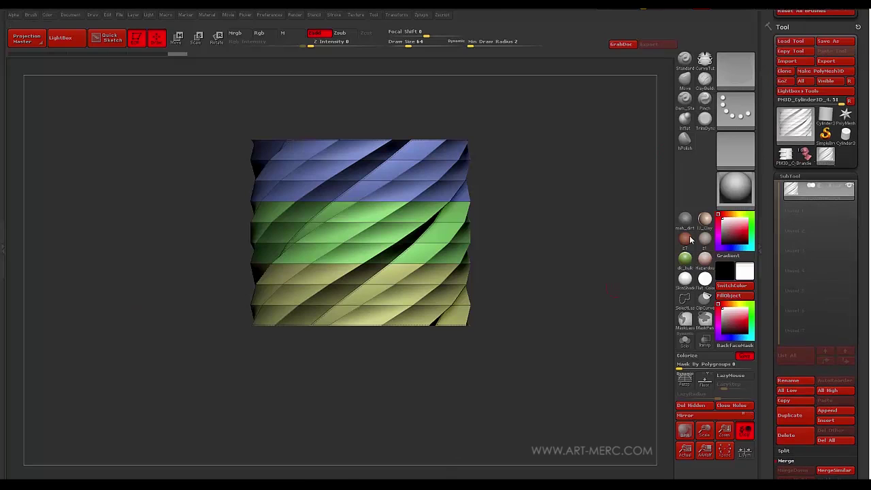
drag(770, 142, 771, 282)
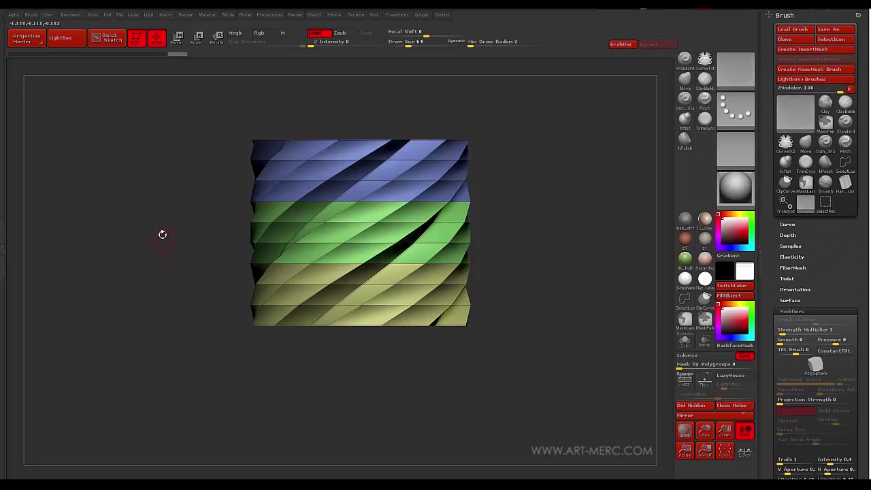
alt+drag(163, 234, 136, 257)
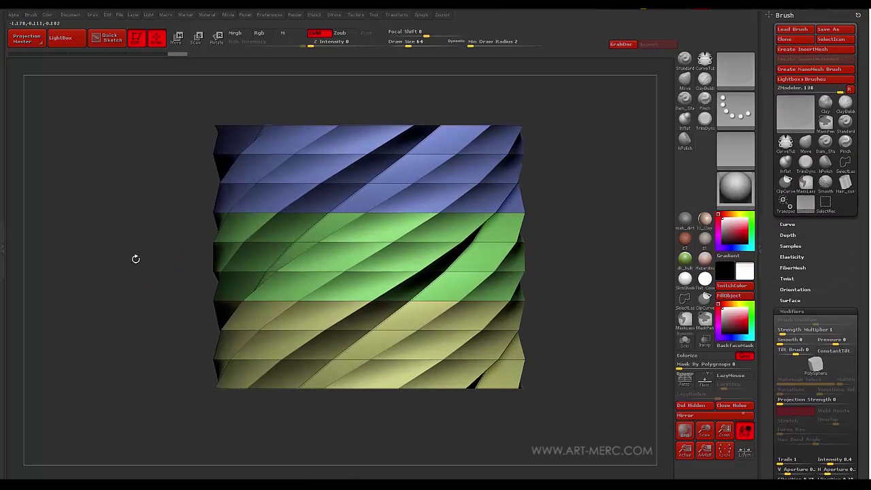
click(31, 15)
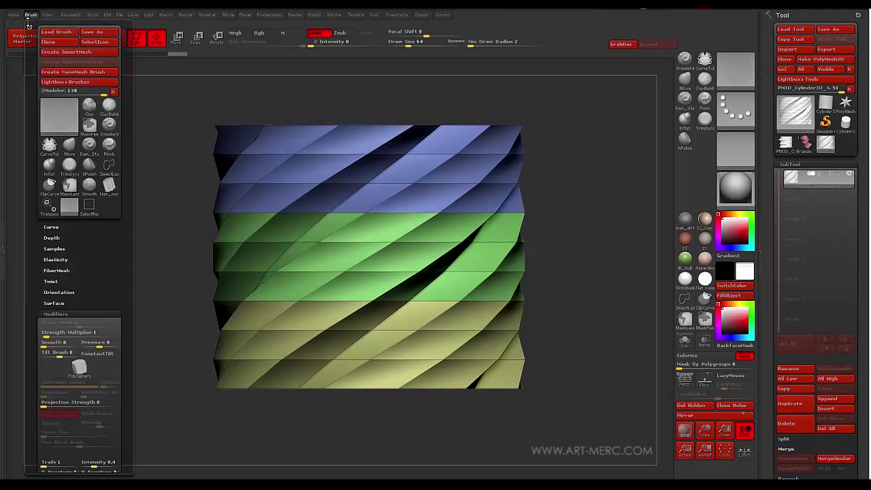
click(29, 23)
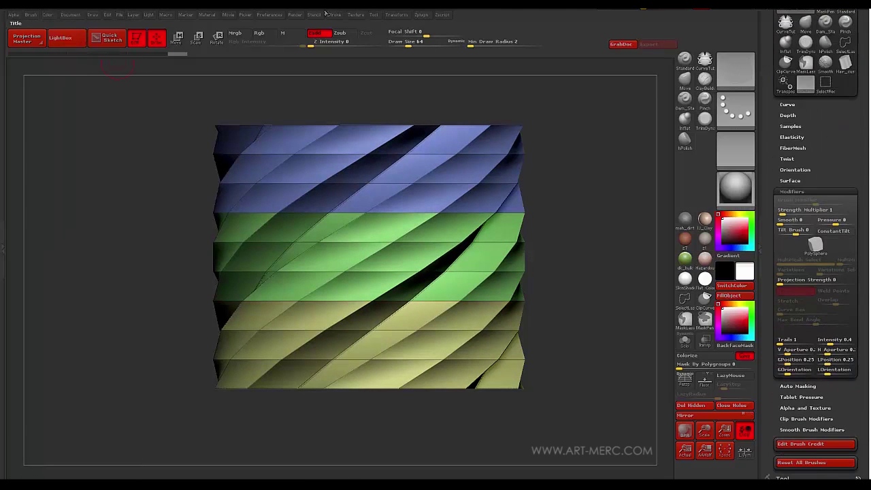
click(330, 15)
click(330, 28)
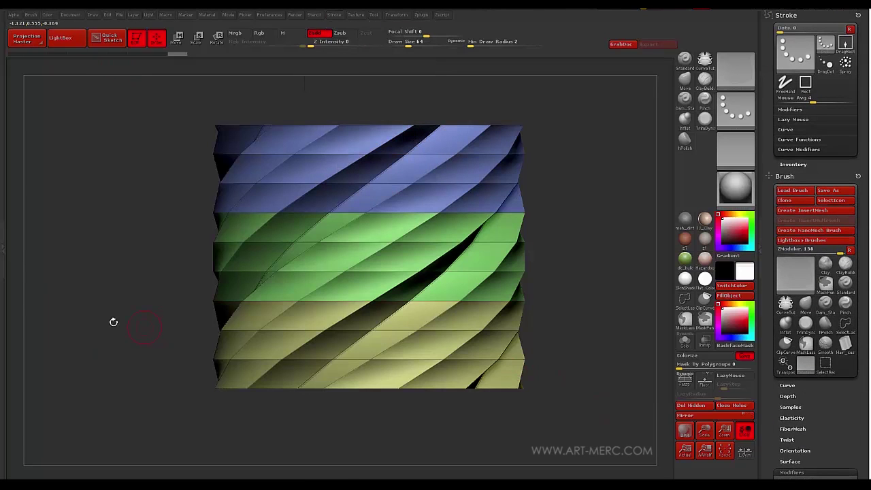
alt+drag(146, 297, 106, 297)
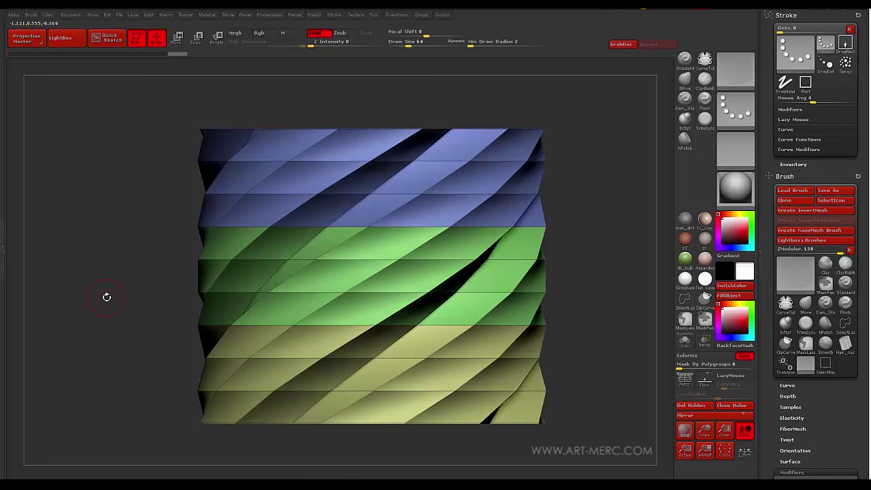
- Create a new InsertMesh brush from the twisted cylinder instead of appending it to the current brush
key(b)
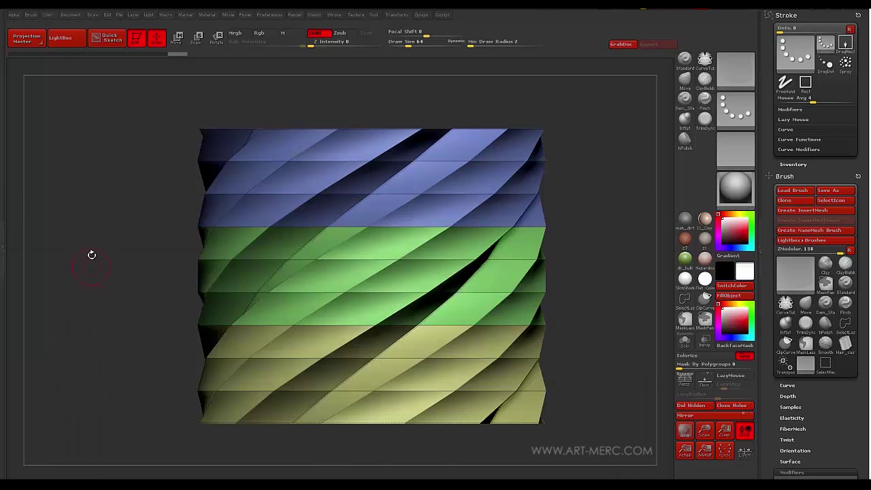
drag(91, 255, 103, 267)
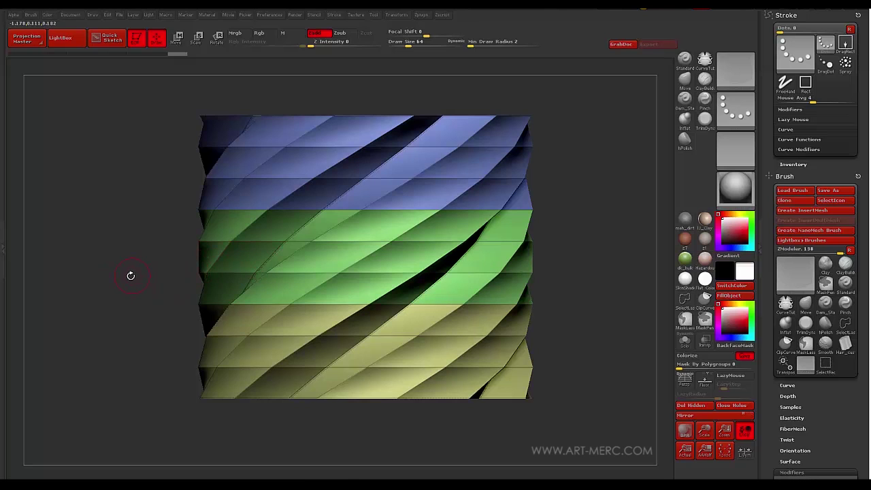
key(b)
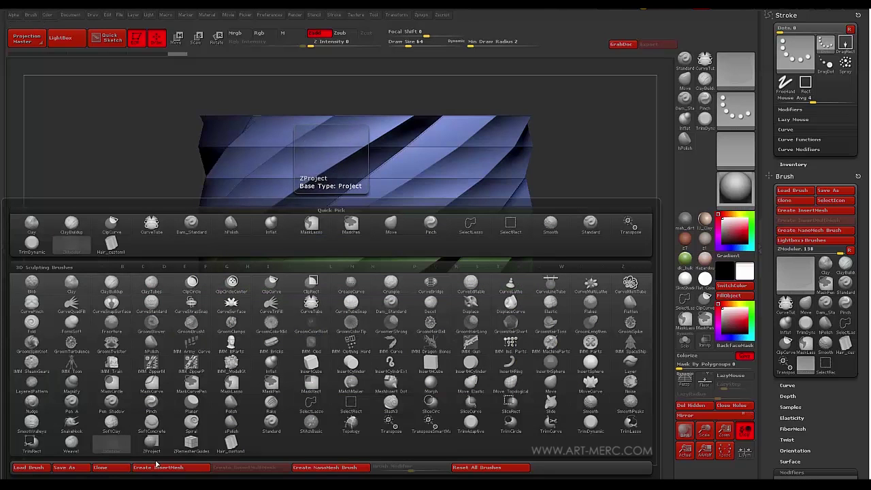
click(147, 467)
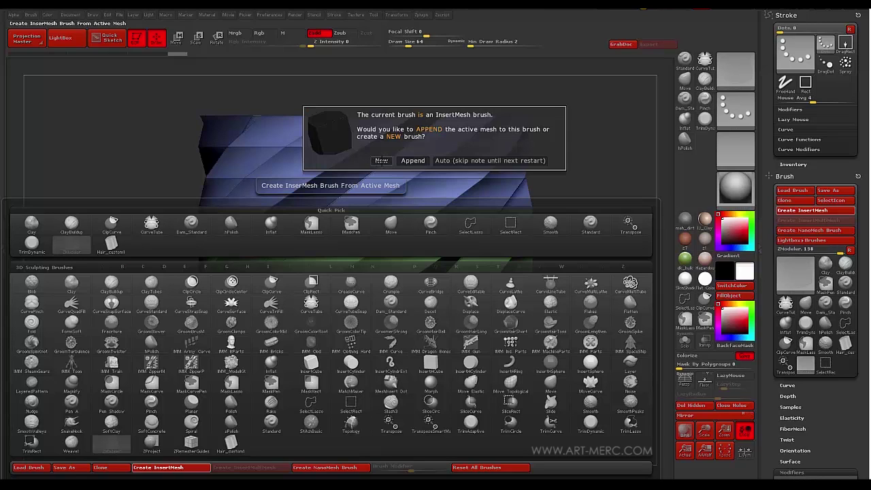
click(381, 161)
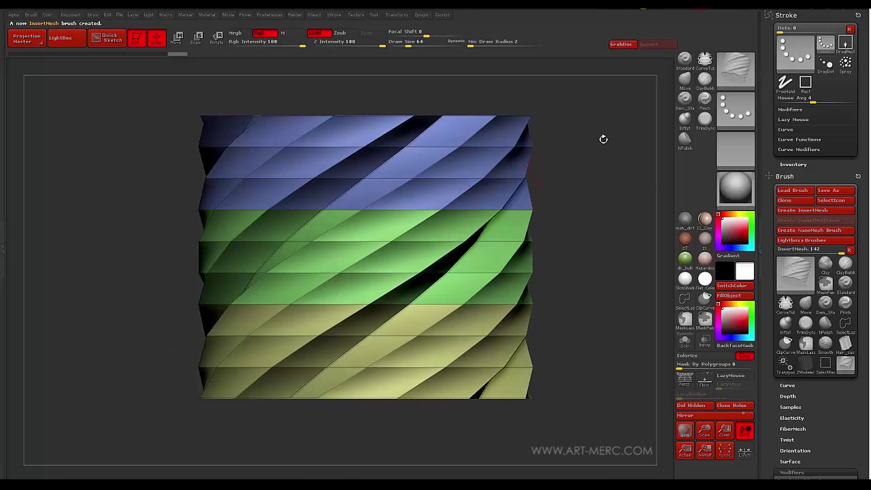
- Test the new InsertMesh brush by inserting a copy on the cylinder's surface, and undo the insertion
drag(338, 241, 390, 241)
click(389, 246)
drag(238, 245, 259, 286)
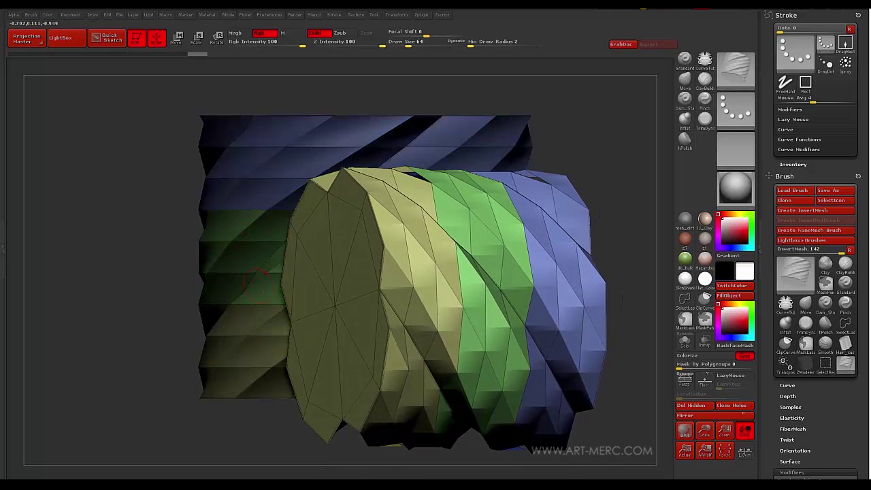
key(ctrl+z)
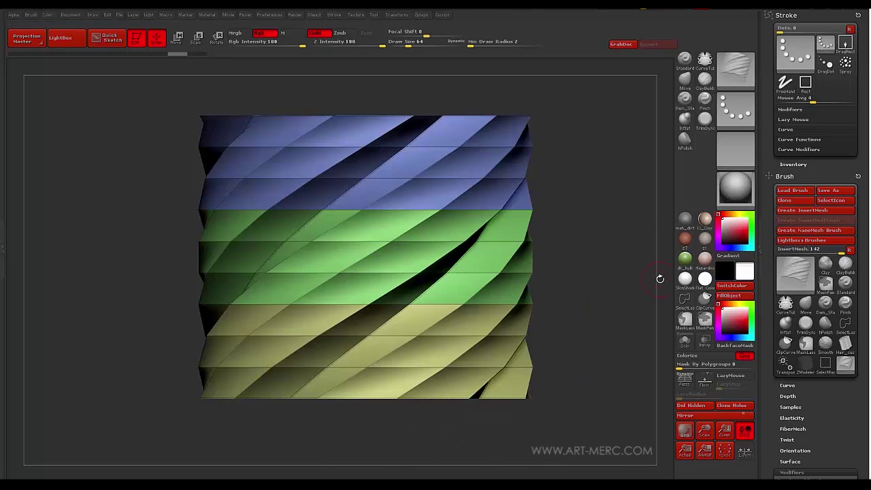
- Enable Curve Mode in the stroke's curve settings for the InsertMesh brush
click(785, 129)
click(792, 139)
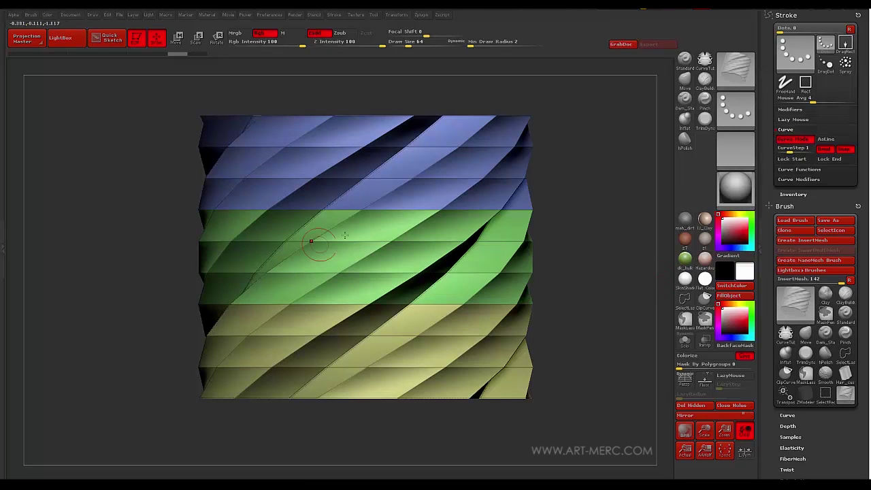
- Draw a curved test stroke of rope segments from the cylinder's middle into the empty canvas, and undo it
mouse_move(384, 233)
mouse_down()
mouse_move(82, 272)
mouse_move(54, 163)
mouse_up()
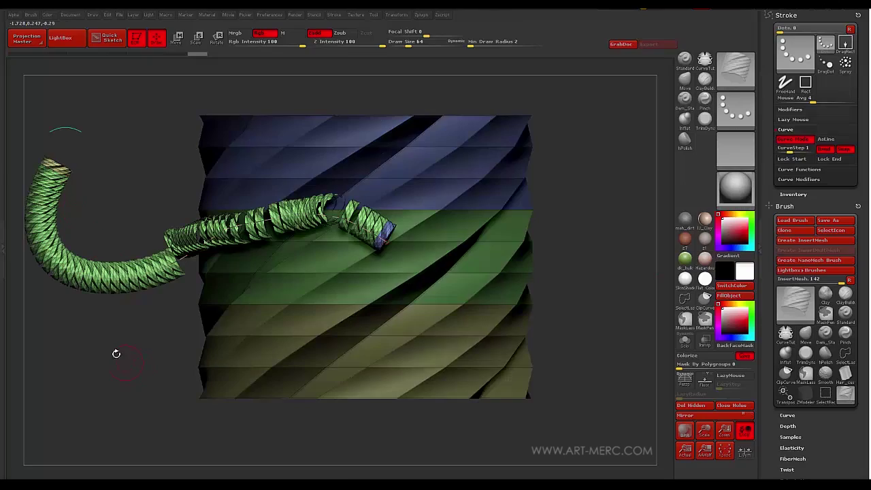
mouse_move(116, 354)
mouse_down()
mouse_move(184, 368)
mouse_move(208, 363)
mouse_move(102, 334)
mouse_move(97, 383)
mouse_move(179, 365)
mouse_move(120, 399)
mouse_move(136, 400)
mouse_move(146, 354)
mouse_move(132, 379)
mouse_up()
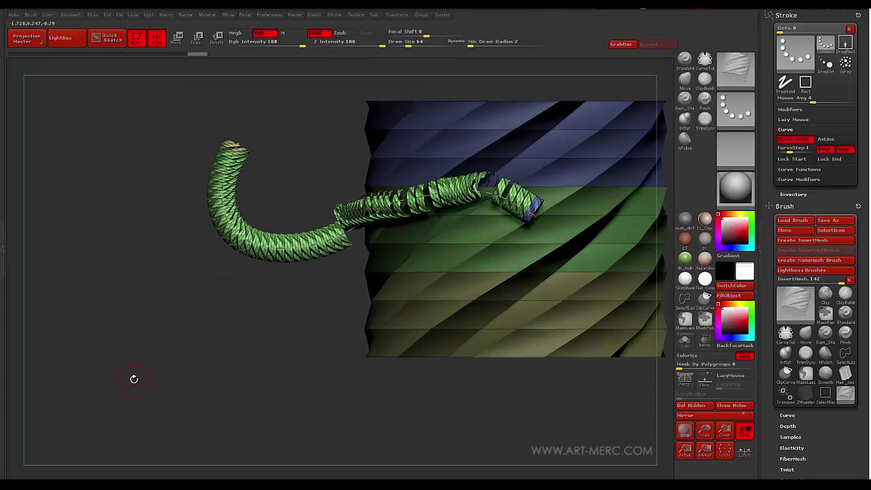
key(ctrl)
key(ctrl+z)
mouse_move(245, 294)
mouse_down()
mouse_move(167, 342)
mouse_move(167, 334)
mouse_up()
drag(618, 306, 533, 340)
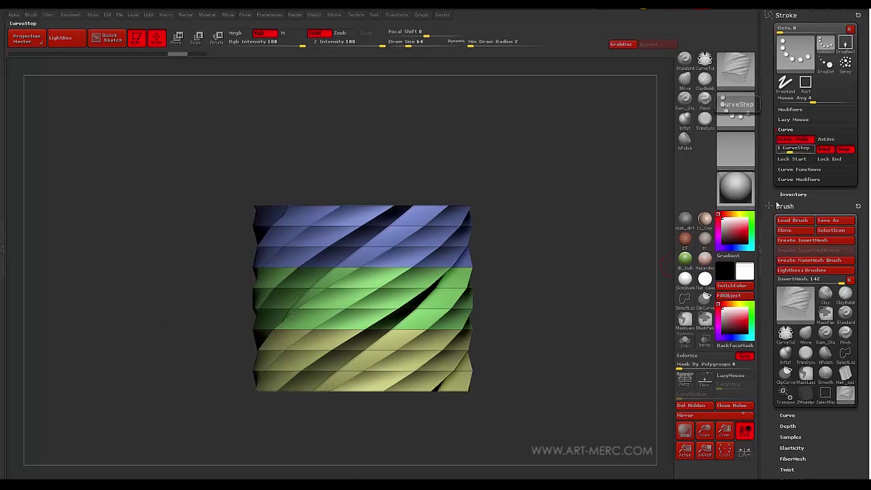
- Check the Tri Parts curve option in the modifiers of the InsertMesh brush
drag(763, 281, 764, 223)
scroll(764, 223, down, 1)
scroll(776, 201, up, 4)
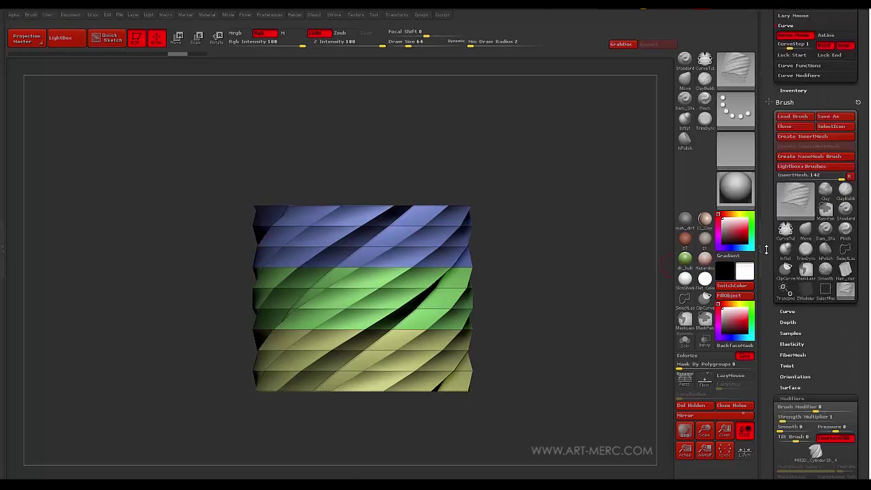
scroll(765, 381, down, 7)
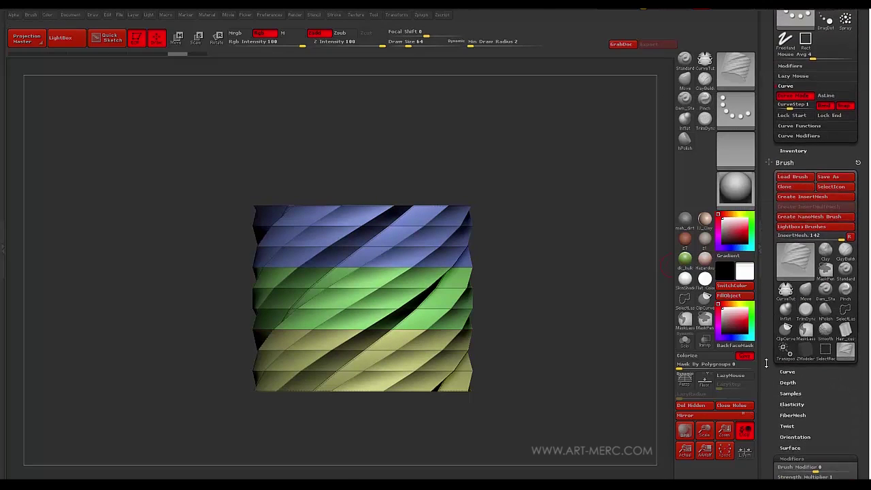
scroll(764, 362, down, 8)
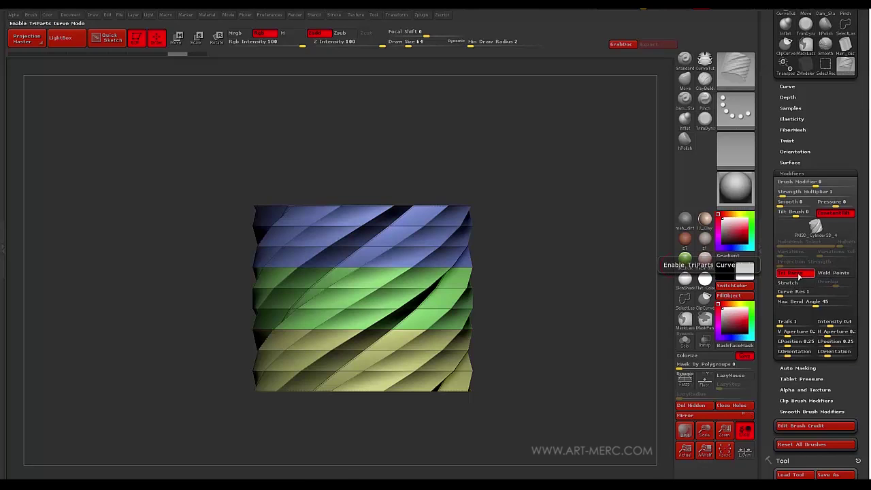
- Enable Weld Points and Stretch for the InsertMesh brush, and set its Curve Res to 7
click(828, 275)
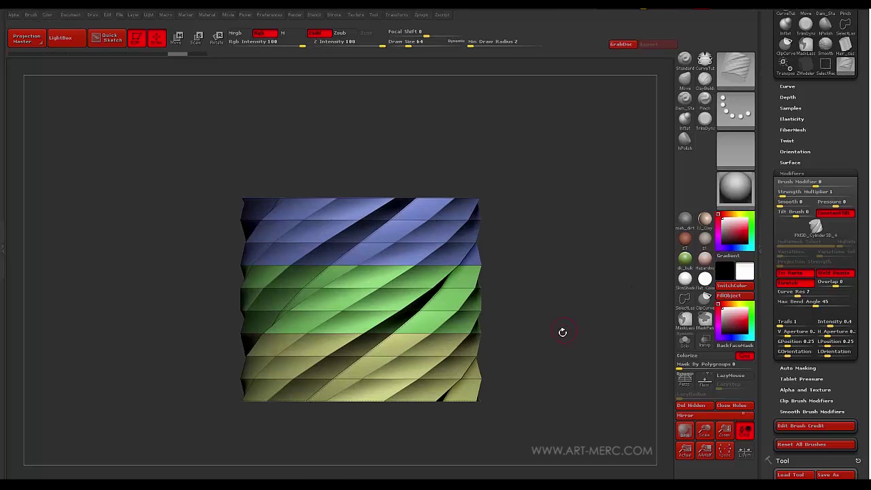
- Draw a curved rope test stroke from the cylinder into the empty canvas, preview it with dynamic subdivision, and undo it
mouse_move(562, 331)
alt+mouse_down()
mouse_move(477, 247)
mouse_move(498, 261)
mouse_move(441, 255)
alt+mouse_up()
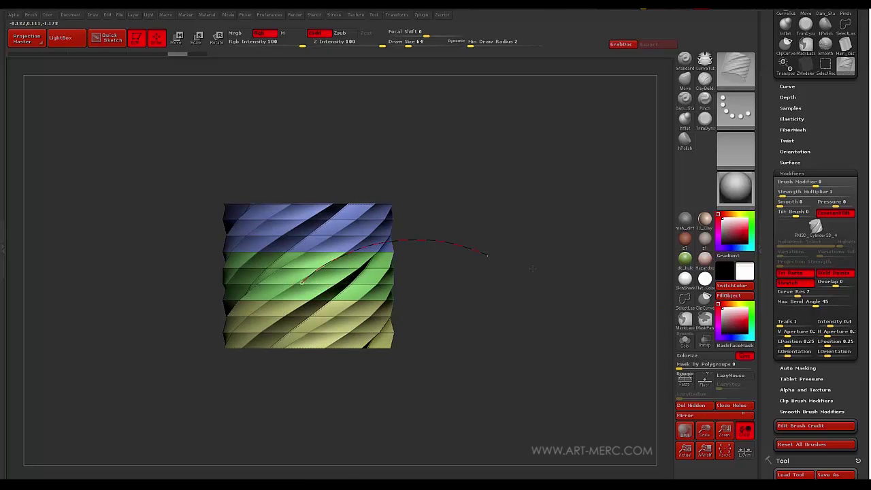
drag(532, 268, 597, 166)
mouse_move(533, 311)
alt+mouse_down()
mouse_move(461, 238)
mouse_move(592, 259)
mouse_move(518, 315)
alt+mouse_up()
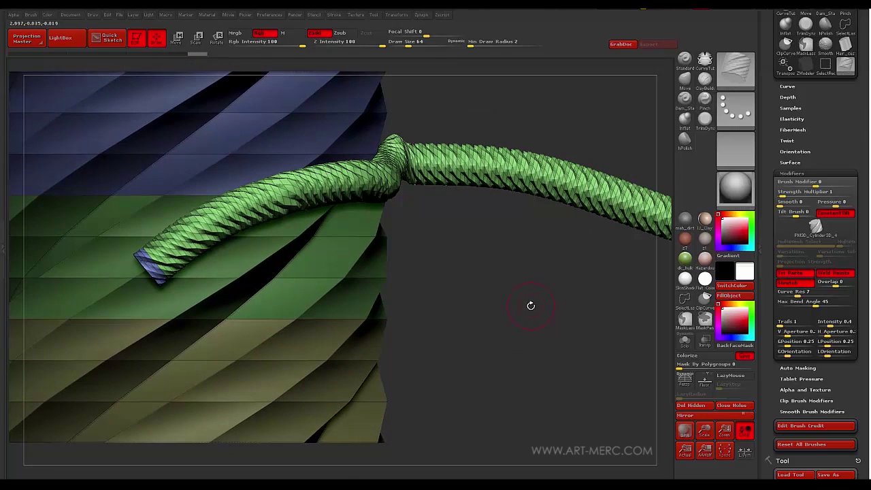
key(shift+f)
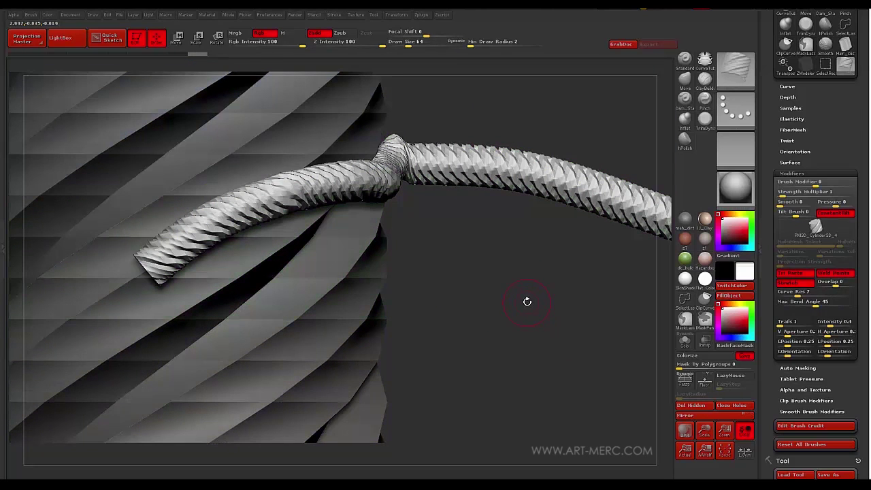
key(d)
mouse_move(518, 288)
mouse_down()
mouse_move(514, 300)
mouse_move(491, 279)
mouse_move(496, 365)
mouse_move(490, 324)
mouse_move(499, 325)
mouse_move(476, 218)
mouse_move(458, 231)
mouse_move(487, 272)
mouse_move(515, 291)
mouse_move(488, 295)
mouse_move(519, 292)
mouse_up()
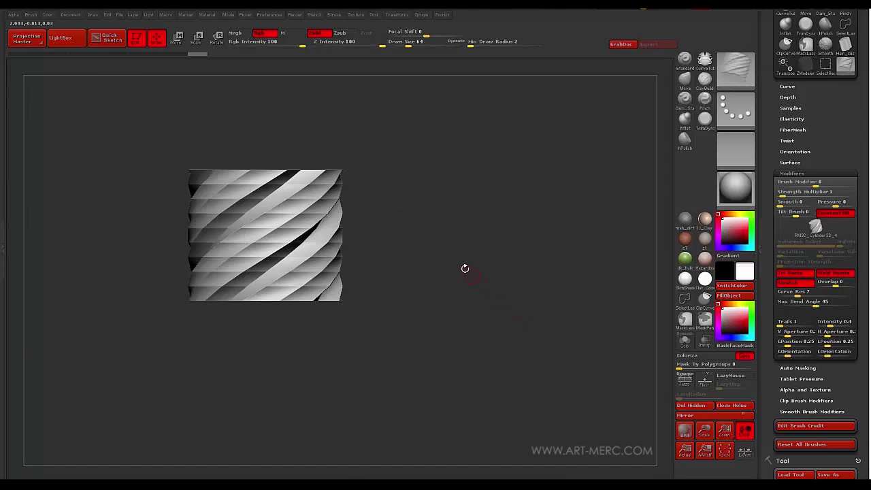
mouse_move(469, 256)
alt+mouse_down()
mouse_move(511, 314)
mouse_move(508, 239)
mouse_move(537, 297)
mouse_move(555, 267)
alt+mouse_up()
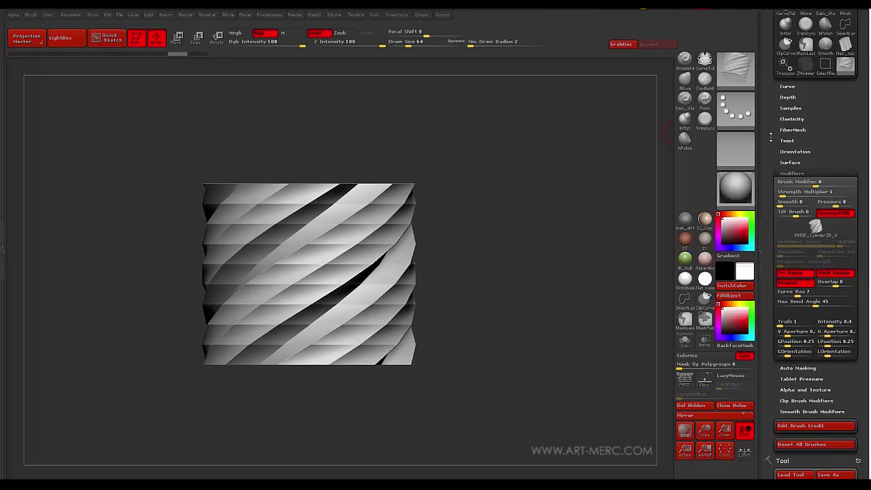
- Switch to the plain Cylinder3D tool and convert it to a PolyMesh3D
mouse_move(770, 136)
mouse_down()
mouse_move(769, 257)
mouse_move(767, 177)
mouse_up()
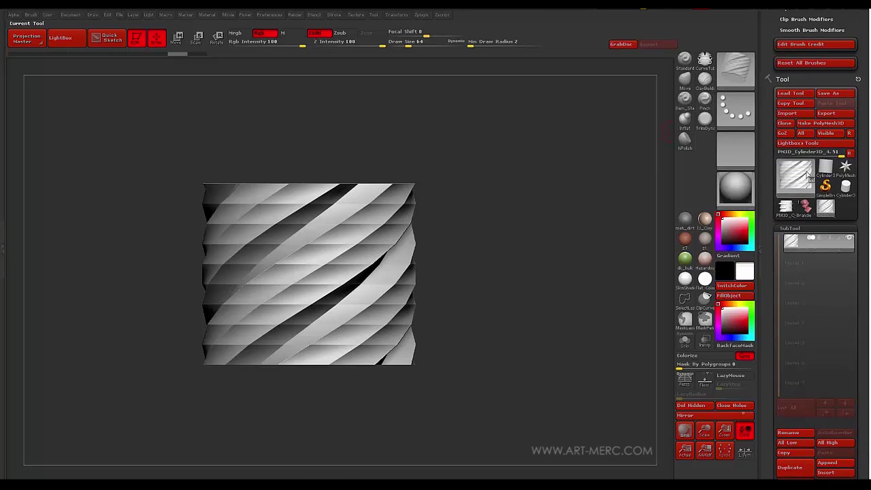
click(825, 168)
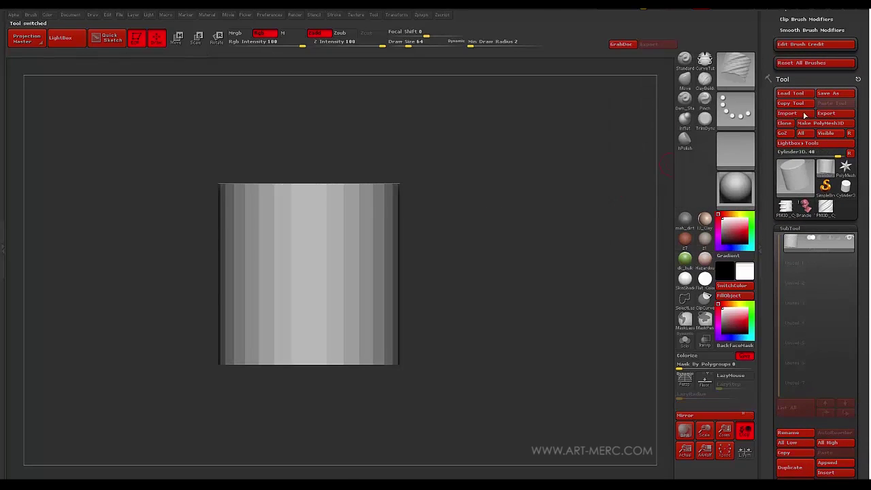
click(823, 123)
- Wrap a rope ring around the middle of the plain cylinder with the InsertMesh brush, and subdivide the mesh to smooth it
alt+drag(130, 252, 209, 228)
mouse_move(374, 238)
mouse_down()
mouse_move(599, 222)
mouse_move(633, 229)
mouse_up()
mouse_move(549, 198)
mouse_down()
mouse_move(542, 168)
mouse_move(553, 238)
mouse_move(571, 233)
mouse_move(594, 284)
mouse_up()
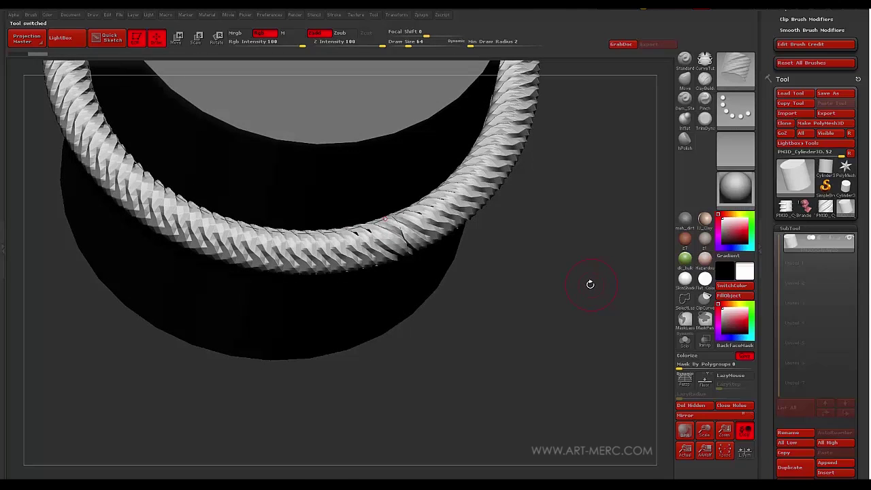
key(ctrl+d)
drag(585, 221, 581, 264)
alt+drag(581, 264, 559, 287)
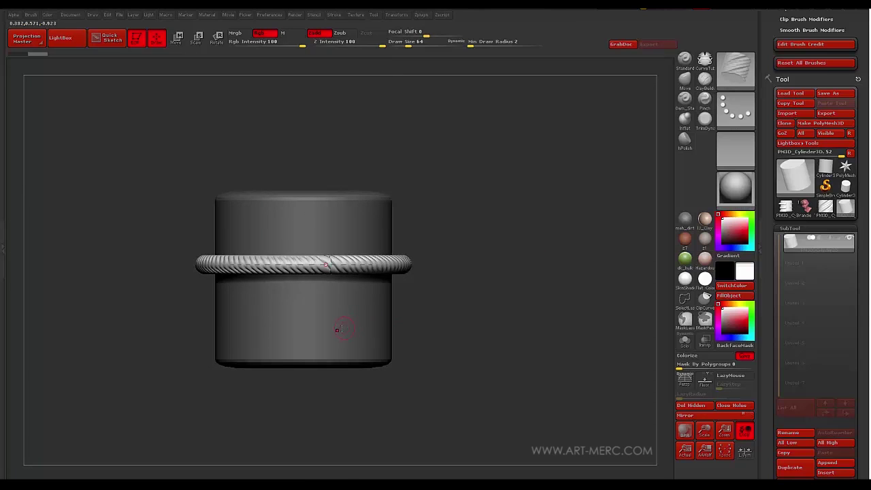
mouse_move(134, 320)
alt+mouse_down()
mouse_move(122, 348)
mouse_move(164, 302)
mouse_move(131, 330)
alt+mouse_up()
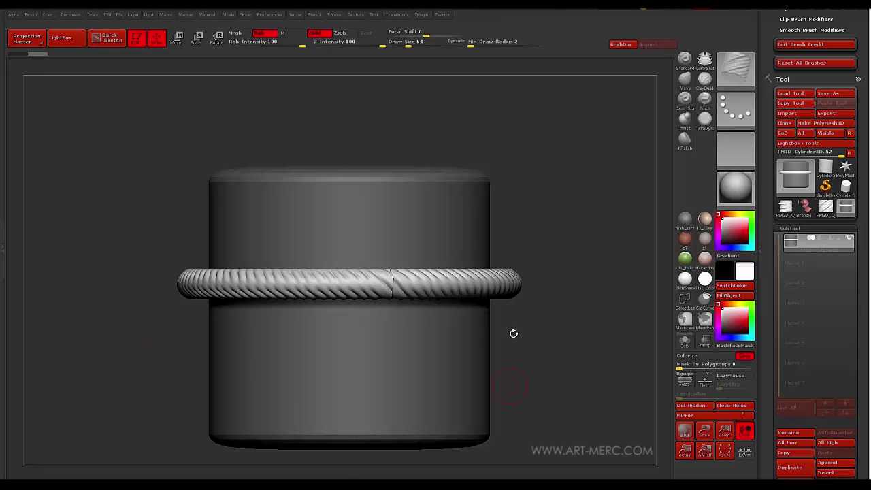
alt+drag(131, 313, 104, 252)
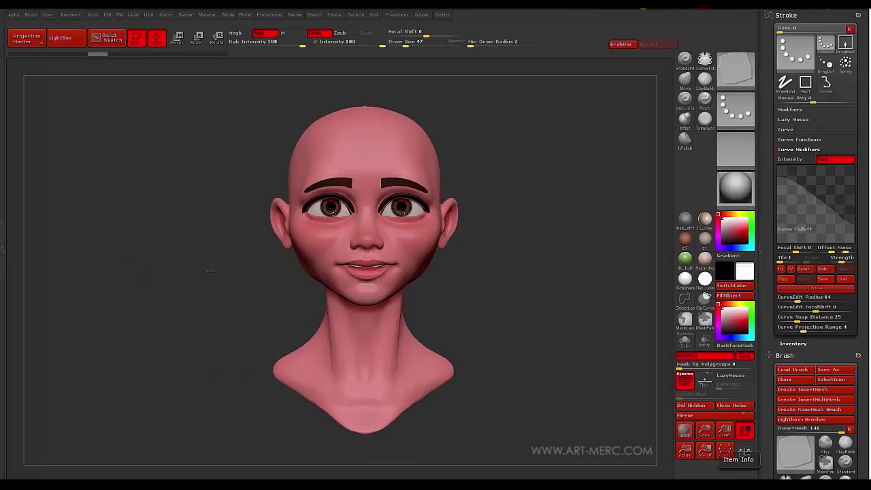
- Unhide the two brown hair subtools on the character head model
mouse_move(203, 272)
mouse_down()
mouse_move(218, 266)
mouse_move(203, 275)
mouse_up()
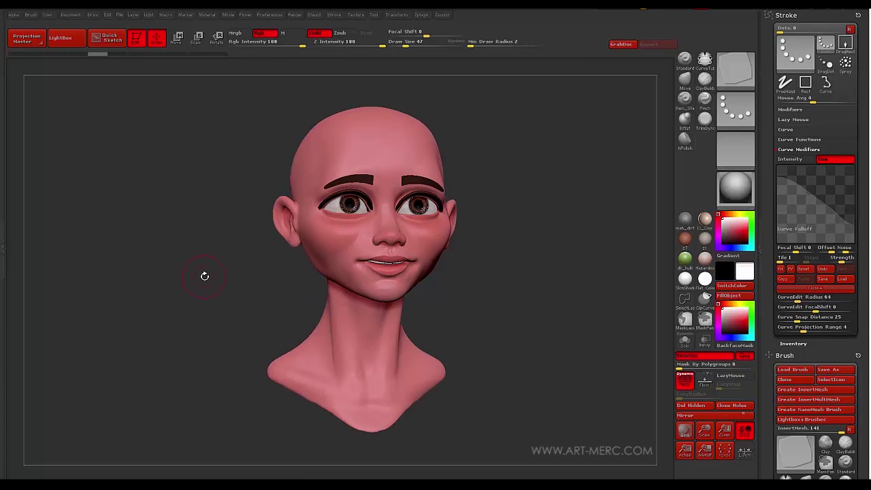
drag(260, 235, 203, 290)
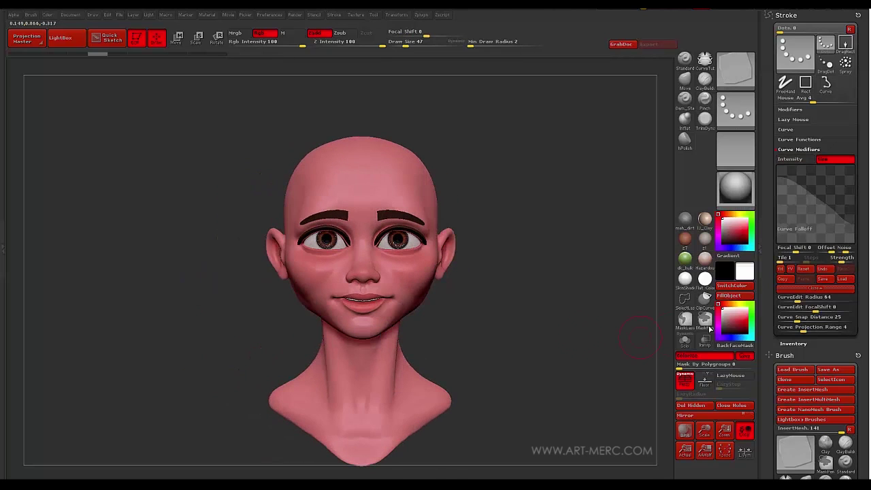
drag(766, 389, 768, 295)
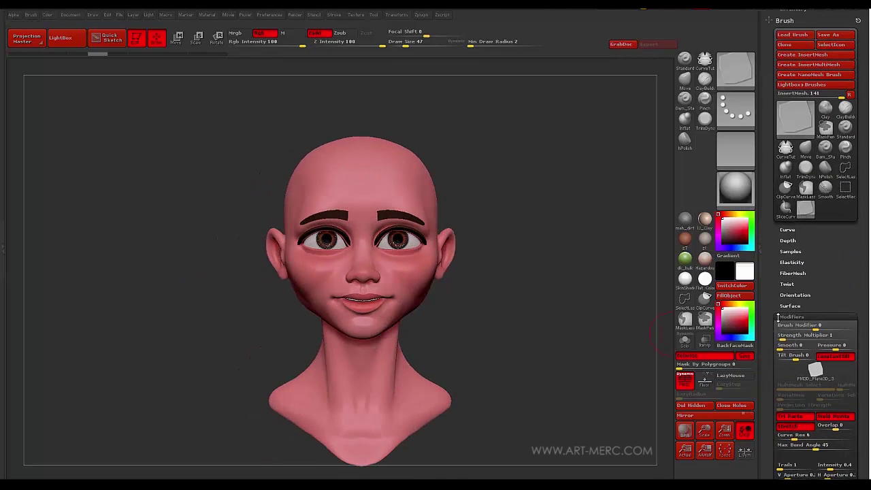
scroll(770, 289, down, 5)
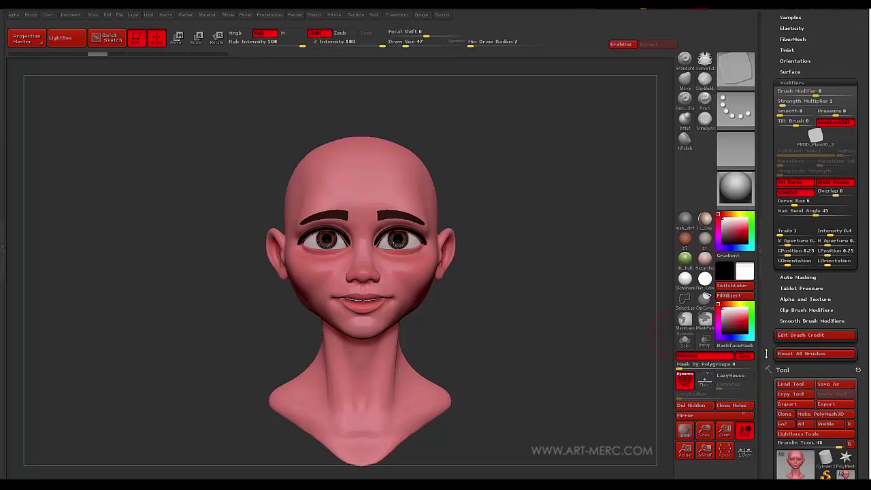
drag(765, 353, 766, 271)
drag(768, 367, 767, 349)
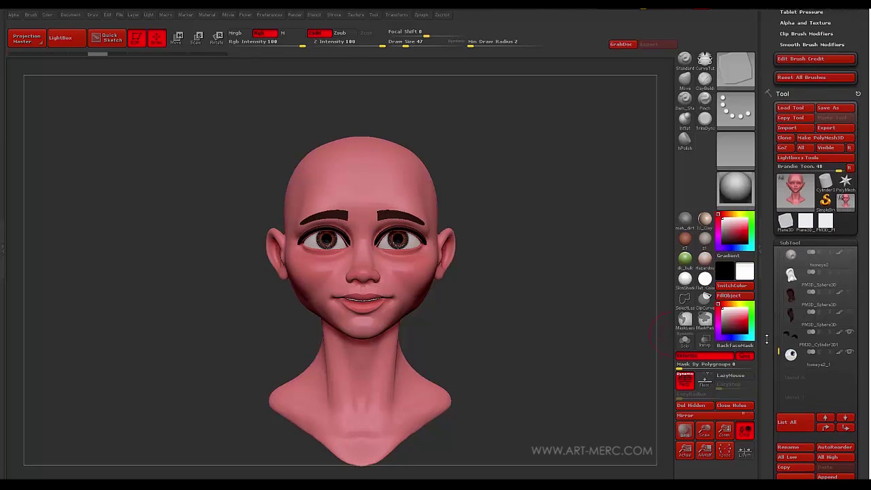
click(848, 294)
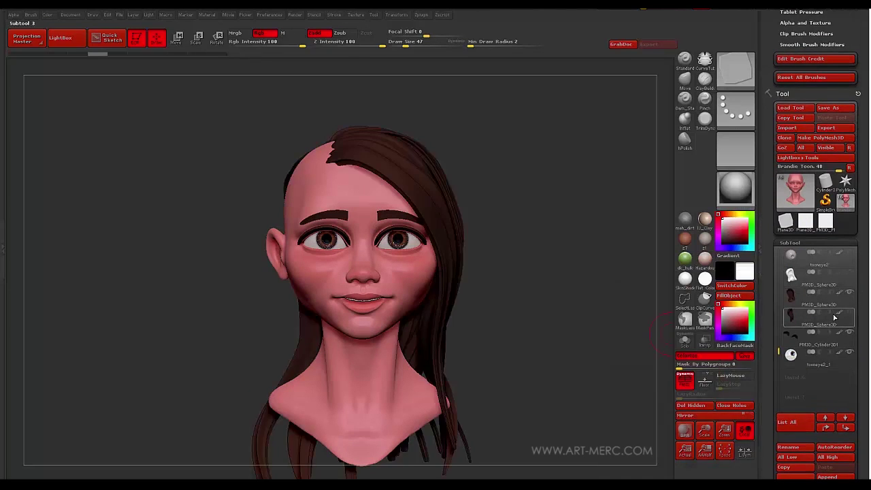
click(849, 312)
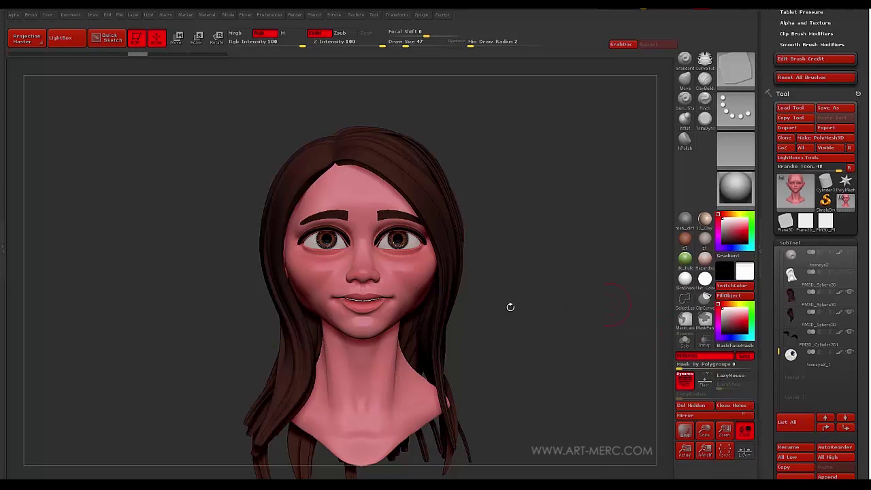
- Select the side hair subtool and reshape its strands over the ear with the Move brush at draw size 97
mouse_move(188, 264)
mouse_down()
mouse_move(301, 267)
mouse_move(165, 242)
mouse_move(104, 217)
mouse_move(188, 243)
mouse_move(174, 217)
mouse_move(174, 249)
mouse_up()
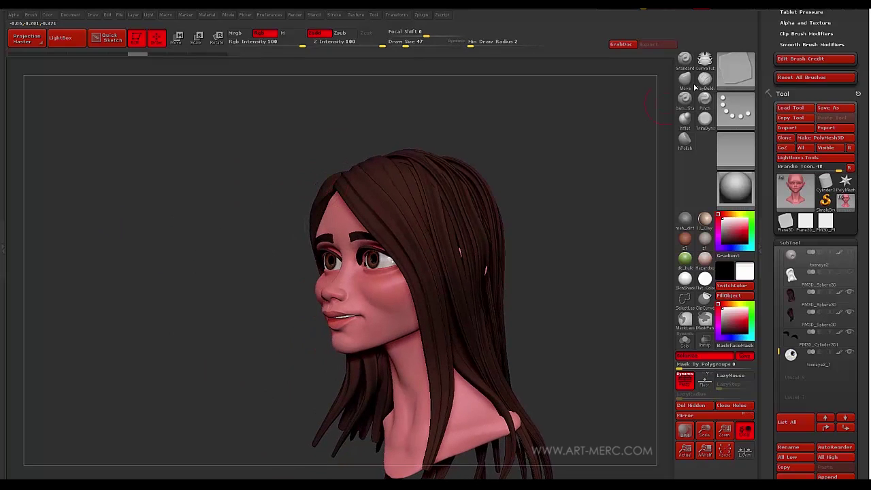
click(685, 80)
alt+click(459, 252)
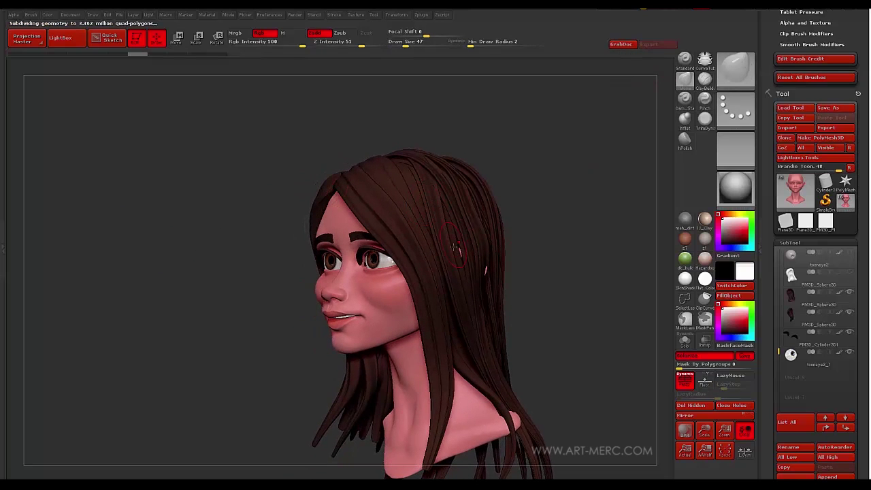
key(s)
drag(459, 249, 464, 249)
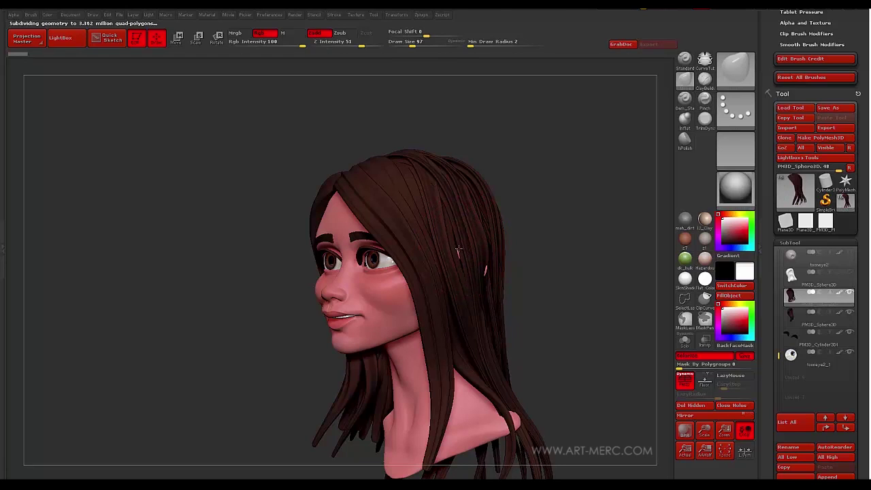
- Examine the hair strands' polygroups and wireframe with PolyFrame, and inspect the hairstyle from several angles
drag(267, 184, 184, 208)
key(shift+f)
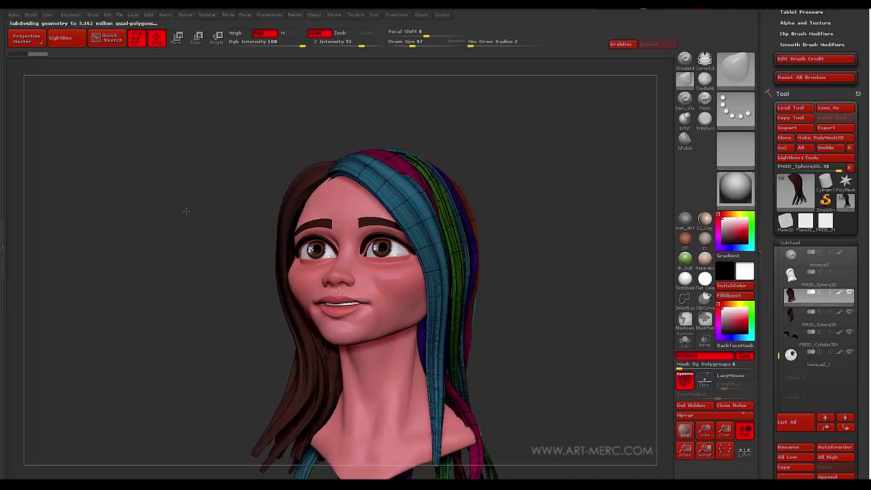
key(shift+f)
mouse_move(206, 235)
mouse_down()
mouse_move(165, 240)
mouse_move(185, 222)
mouse_move(212, 239)
mouse_up()
alt+drag(198, 191, 530, 188)
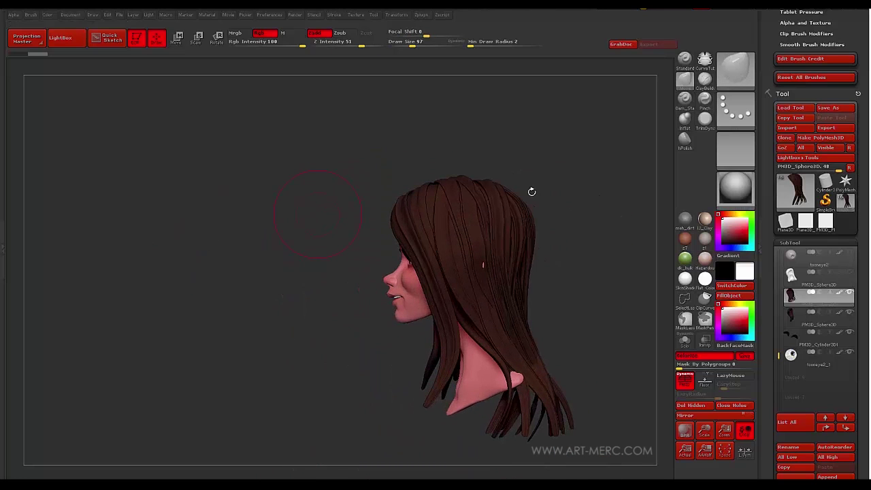
alt+drag(262, 236, 215, 229)
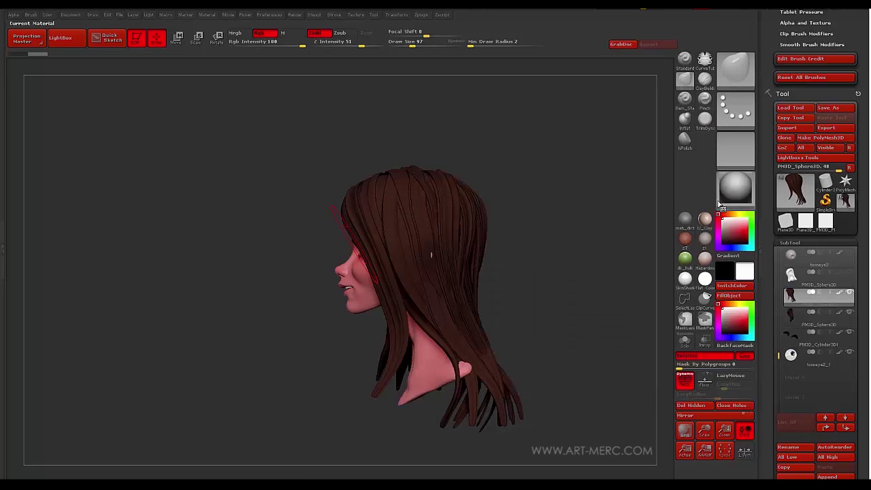
- Switch to the Cylinder3D primitive, and display it with its wireframe and without perspective
click(797, 193)
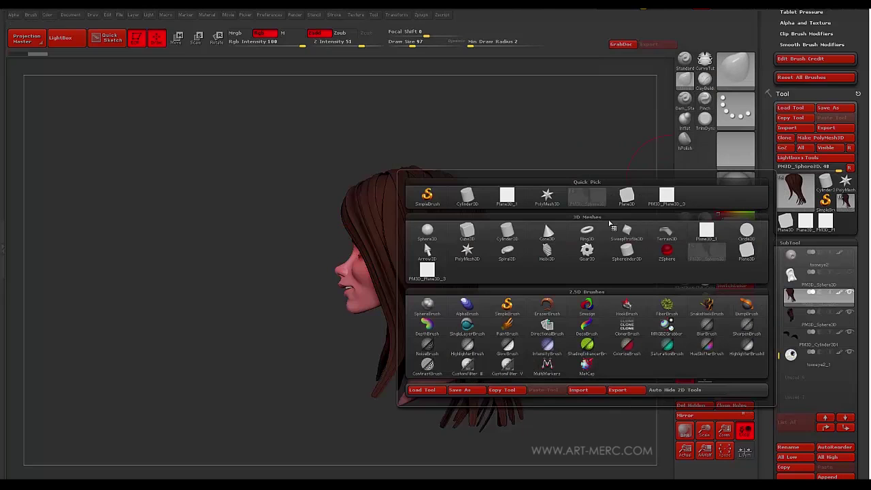
click(467, 198)
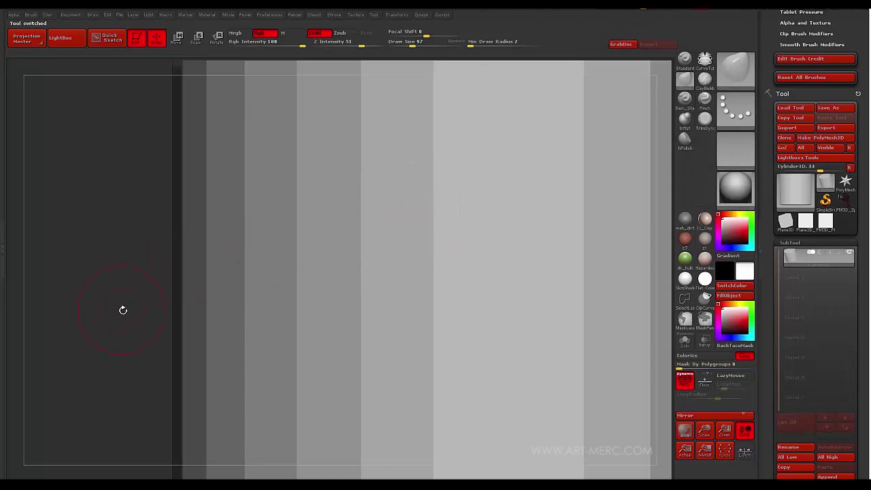
alt+drag(122, 310, 139, 268)
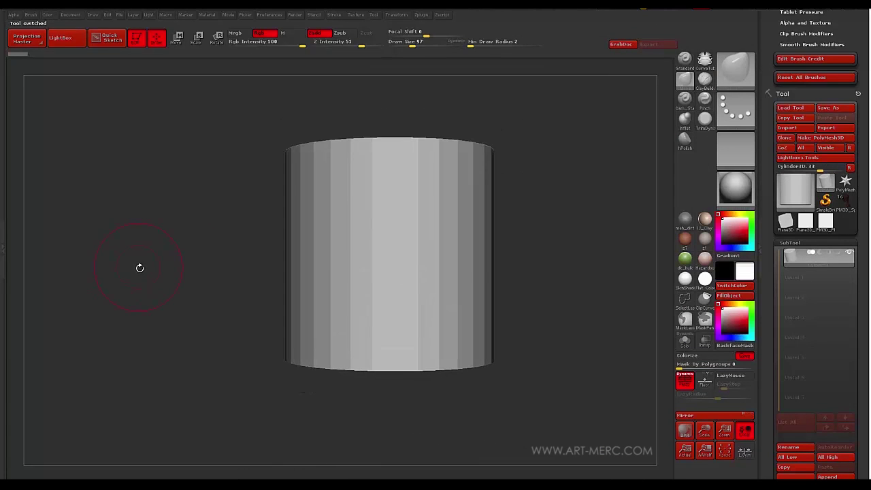
key(shift+f)
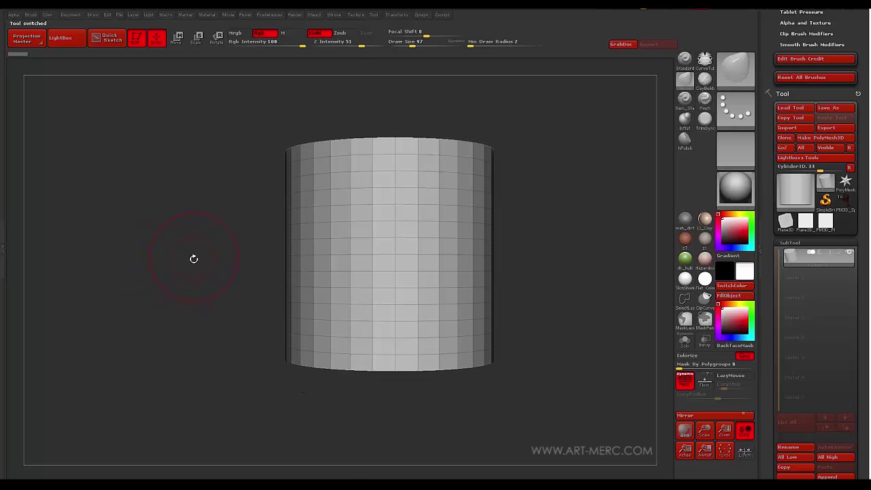
key(p)
alt+drag(200, 270, 163, 246)
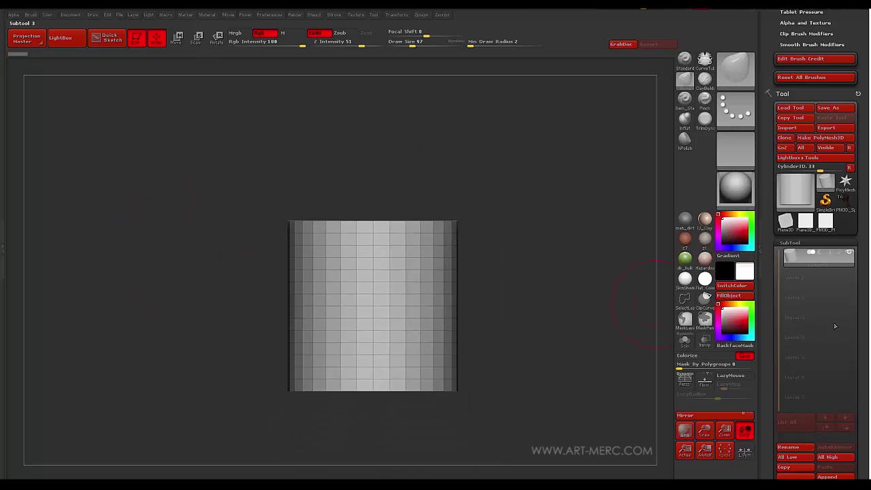
- Set the cylinder's initial HDivide to 12 and VDivide to 4
scroll(765, 318, down, 5)
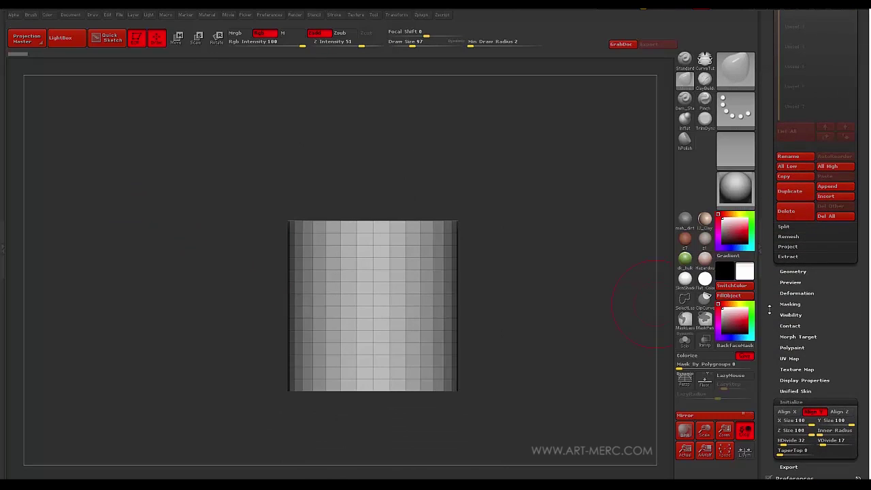
scroll(768, 310, down, 4)
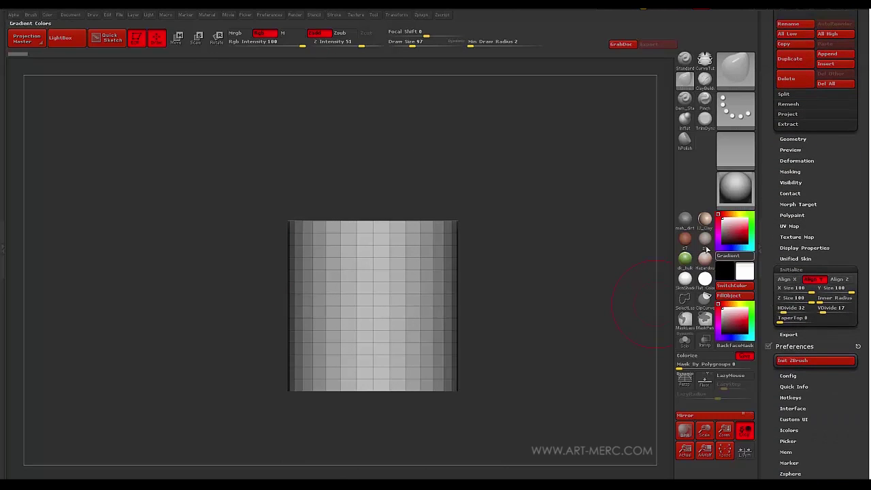
alt+drag(526, 295, 569, 304)
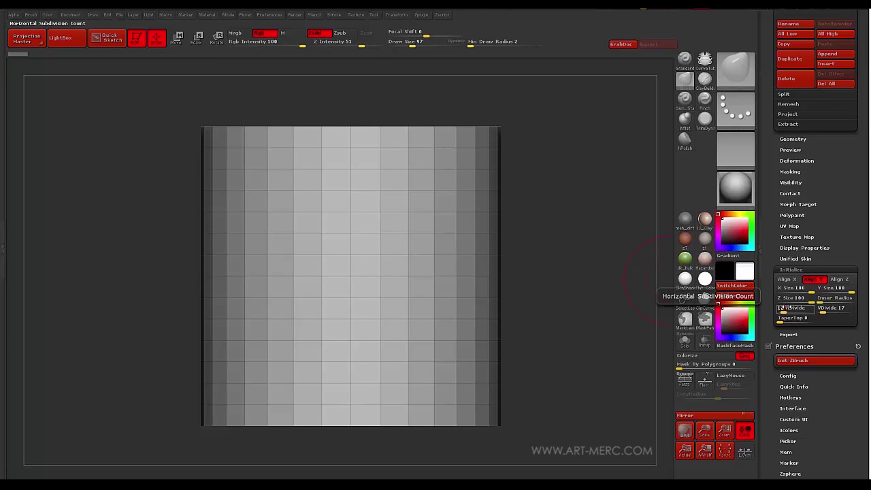
drag(787, 308, 810, 306)
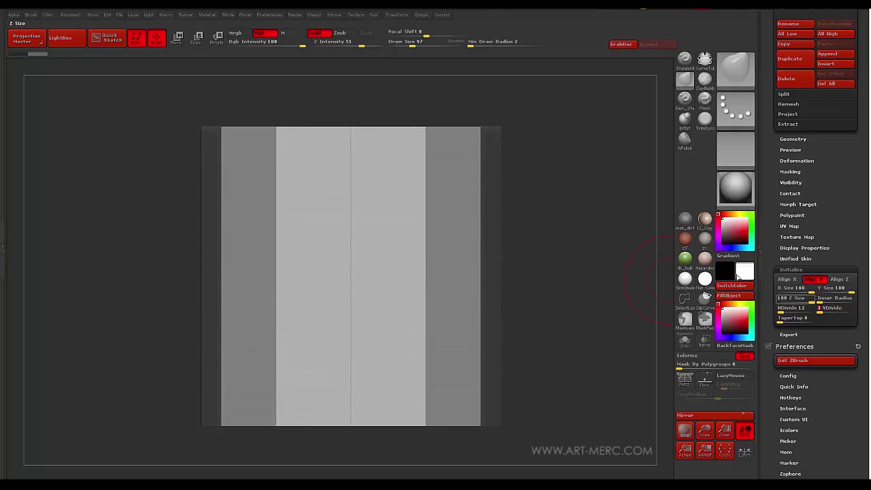
alt+drag(156, 295, 167, 280)
drag(187, 314, 166, 312)
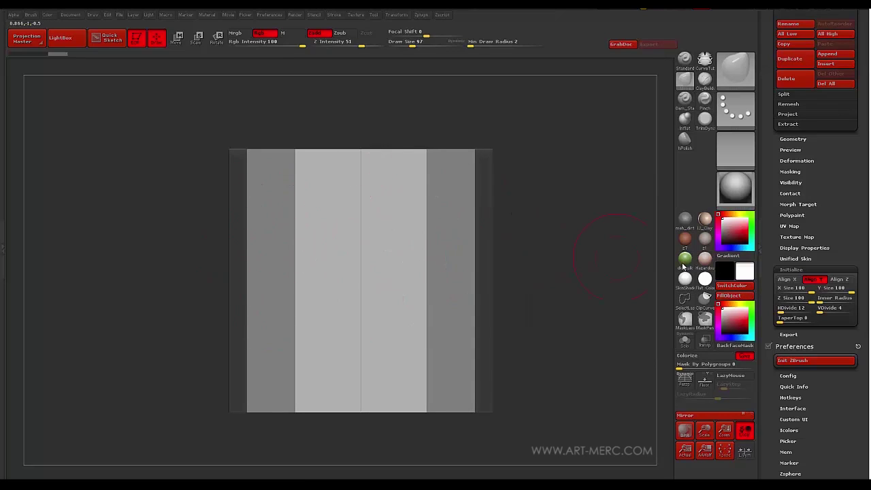
- Convert the 12-sided cylinder into an editable PolyMesh3D
drag(578, 224, 478, 203)
drag(568, 272, 562, 308)
scroll(777, 188, up, 5)
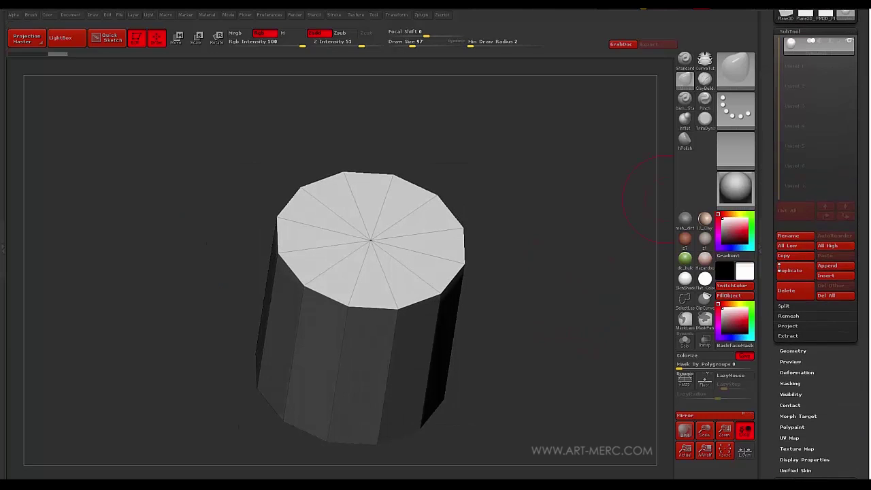
scroll(775, 170, up, 3)
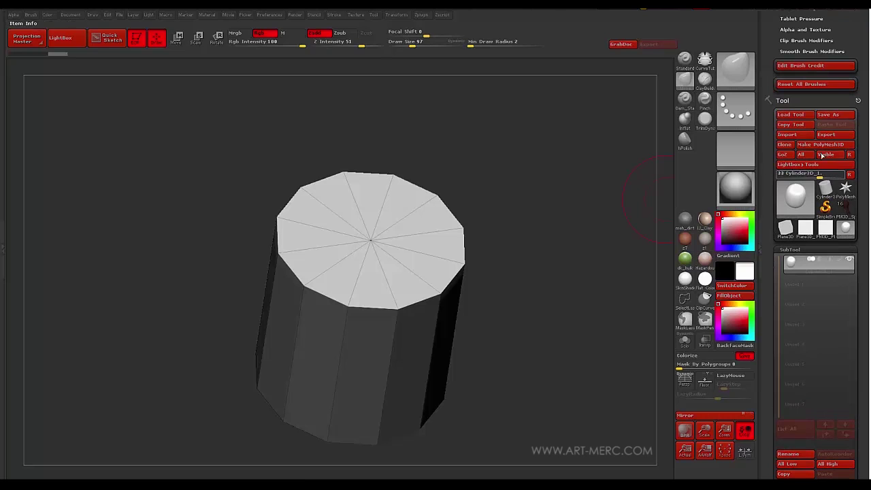
click(813, 145)
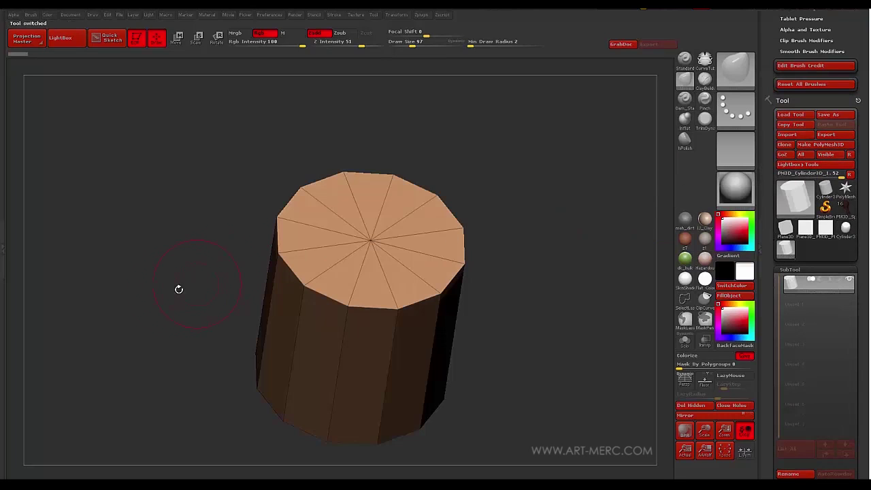
- Face the cylinder's cap straight on and switch the masking brush to MaskLasso
mouse_move(177, 288)
mouse_down()
mouse_move(169, 246)
mouse_move(200, 270)
mouse_move(184, 333)
mouse_move(170, 275)
mouse_move(184, 264)
mouse_up()
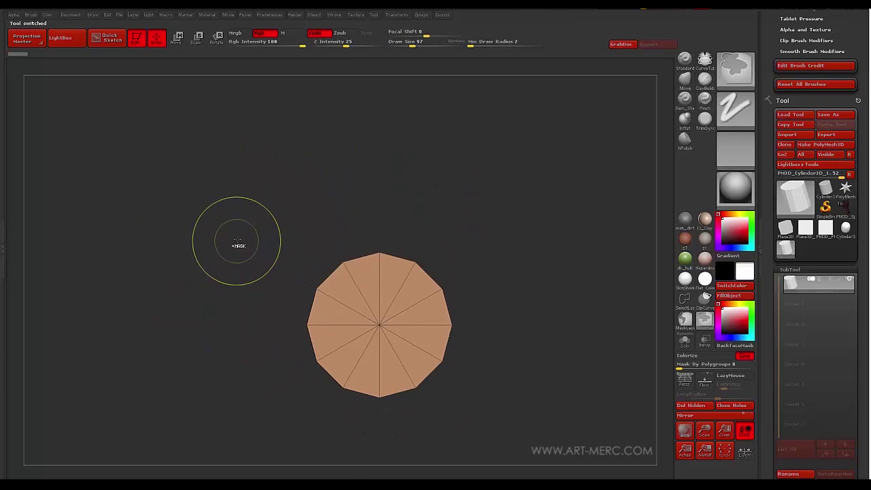
mouse_move(326, 195)
ctrl+mouse_down()
mouse_move(278, 244)
mouse_move(301, 229)
mouse_move(306, 180)
ctrl+mouse_up()
click(738, 69)
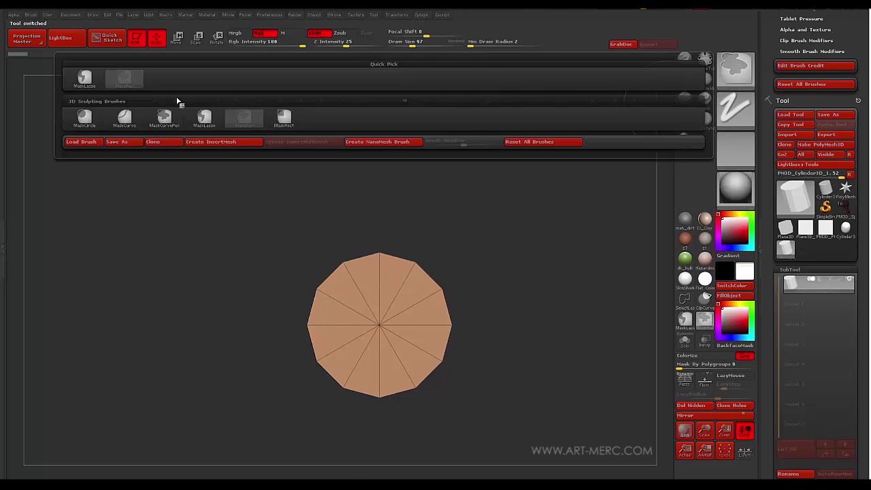
click(79, 80)
mouse_move(276, 216)
alt+mouse_down()
mouse_move(240, 140)
mouse_move(232, 186)
mouse_move(240, 202)
alt+mouse_up()
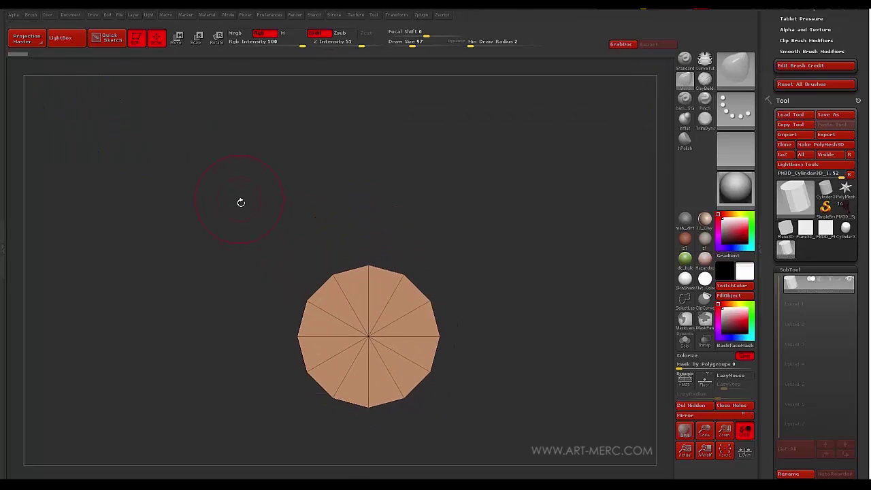
mouse_move(268, 237)
alt+mouse_down()
mouse_move(241, 193)
mouse_move(245, 238)
alt+mouse_up()
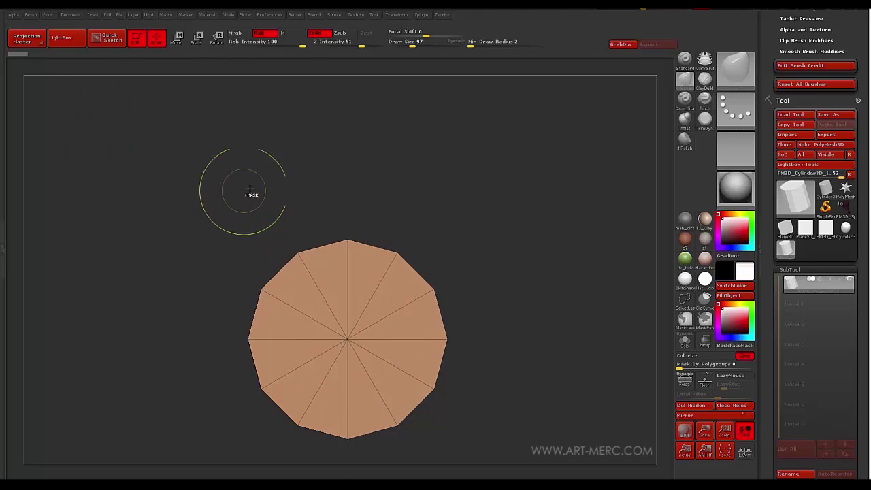
- Isolate the cap's upper-left rim vertex with an inverted lasso mask, move it inward to notch the profile, and clear the mask
ctrl+drag(221, 175, 262, 251)
ctrl+drag(324, 221, 233, 231)
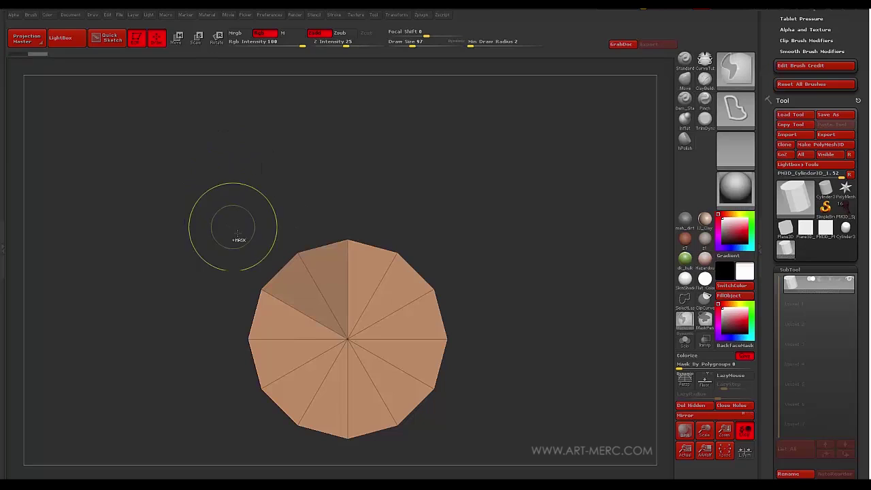
ctrl+click(241, 260)
key(w)
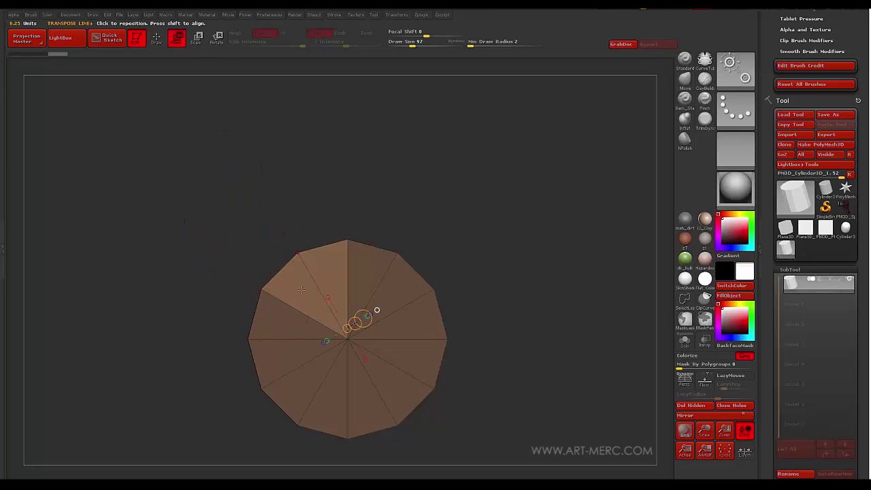
drag(304, 288, 251, 160)
drag(278, 229, 298, 271)
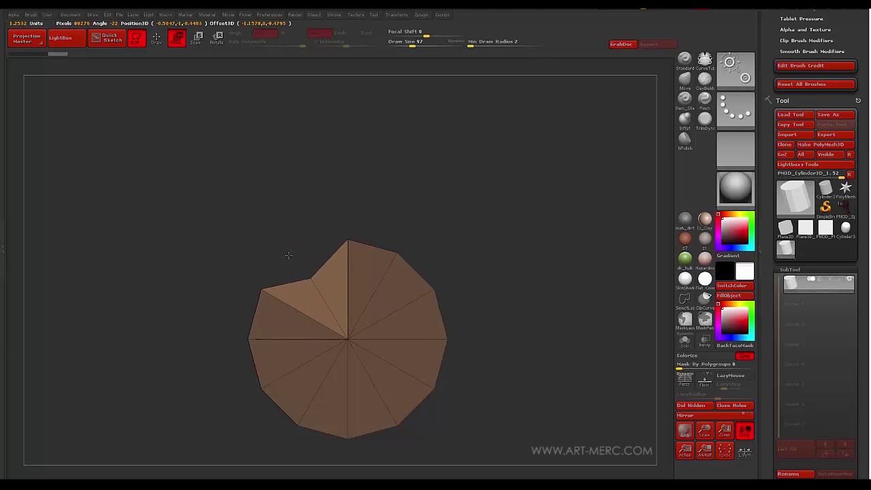
ctrl+drag(218, 257, 222, 304)
- Isolate the two lower-left rim vertices with an inverted mask, move them toward the centre, and clear the mask
alt+drag(222, 305, 252, 245)
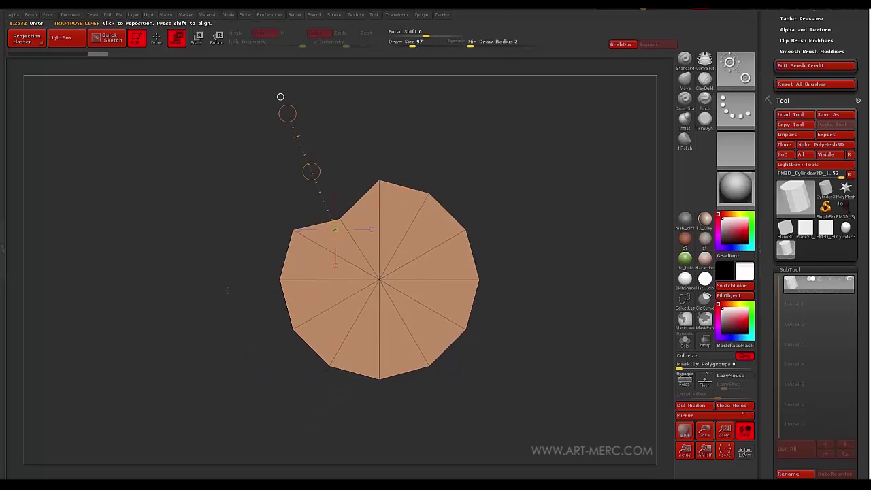
key(ctrl)
mouse_move(214, 317)
ctrl+mouse_down()
mouse_move(367, 367)
mouse_move(380, 284)
mouse_move(265, 371)
ctrl+mouse_up()
ctrl+click(239, 336)
drag(305, 331, 335, 305)
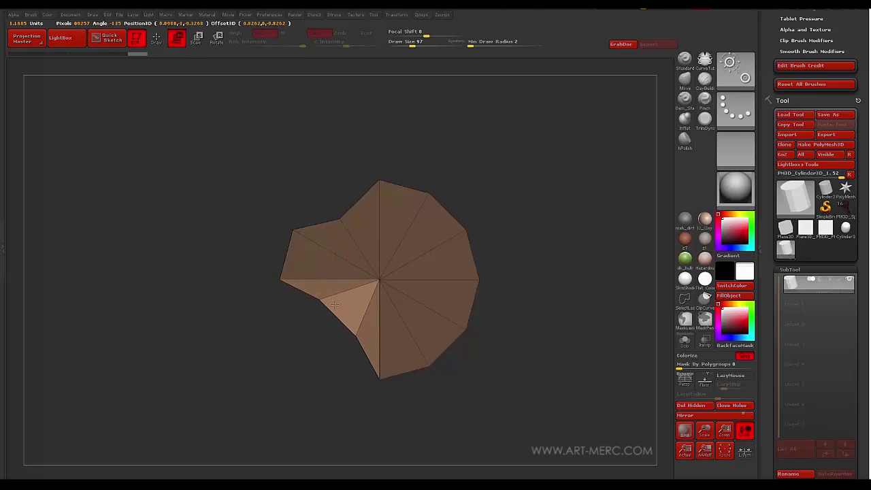
ctrl+drag(253, 383, 251, 385)
- Move the leftmost rim vertex slightly inward and shift the two right-hand rim vertices toward the centre, using inverted lasso masks
ctrl+drag(231, 282, 235, 275)
ctrl+click(236, 278)
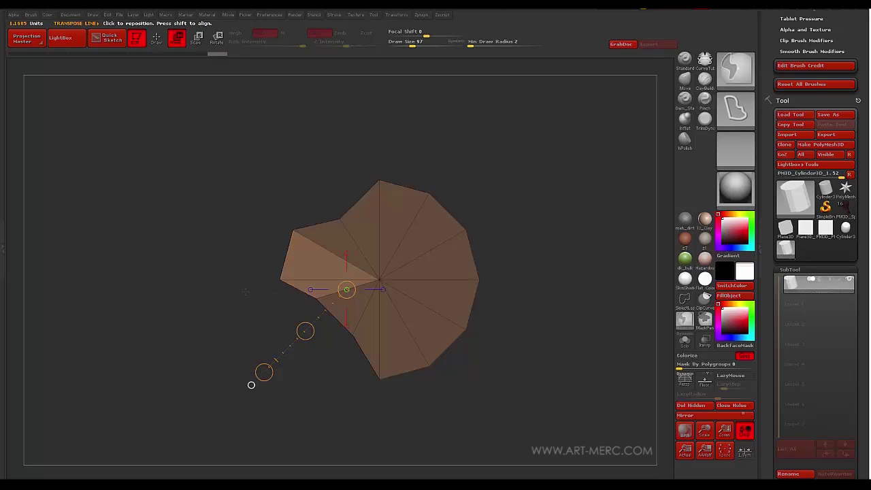
mouse_move(305, 331)
mouse_down()
mouse_move(323, 318)
mouse_move(266, 328)
mouse_up()
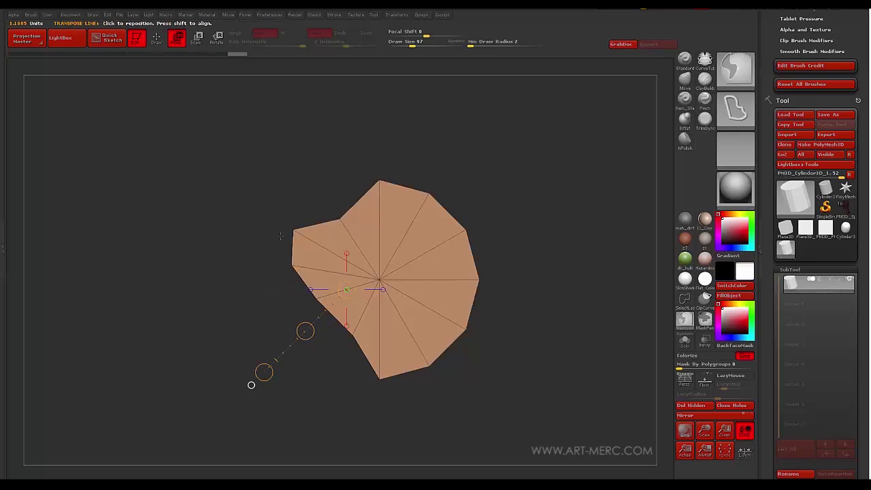
mouse_move(509, 258)
ctrl+mouse_down()
mouse_move(434, 317)
mouse_move(563, 310)
mouse_move(537, 289)
ctrl+mouse_up()
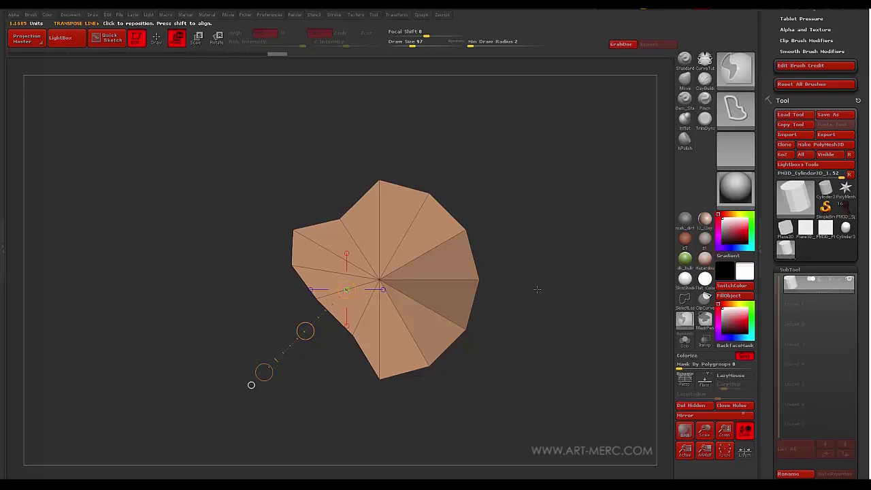
ctrl+click(538, 291)
drag(311, 330, 274, 318)
mouse_move(468, 258)
ctrl+mouse_down()
mouse_move(469, 350)
mouse_move(504, 308)
ctrl+mouse_up()
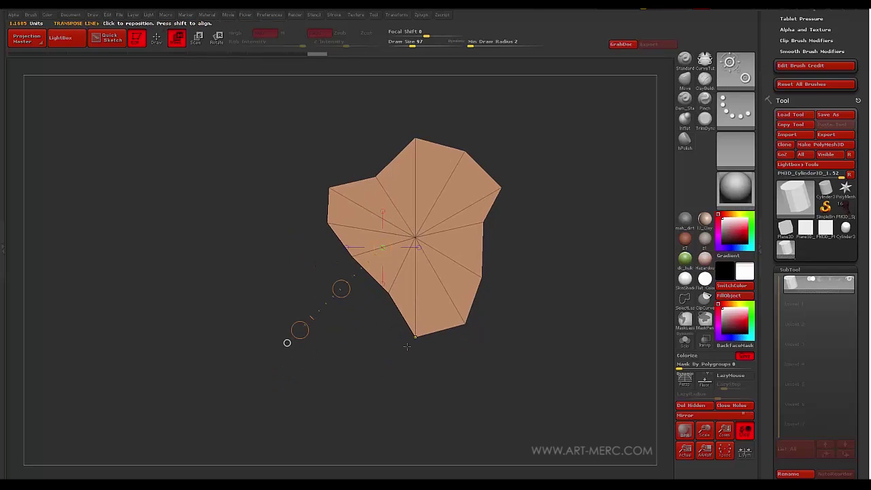
- Isolate the two bottom rim vertices with an inverted lasso mask and move them up toward the centre
mouse_move(522, 338)
ctrl+mouse_down()
mouse_move(355, 374)
mouse_move(389, 414)
ctrl+mouse_up()
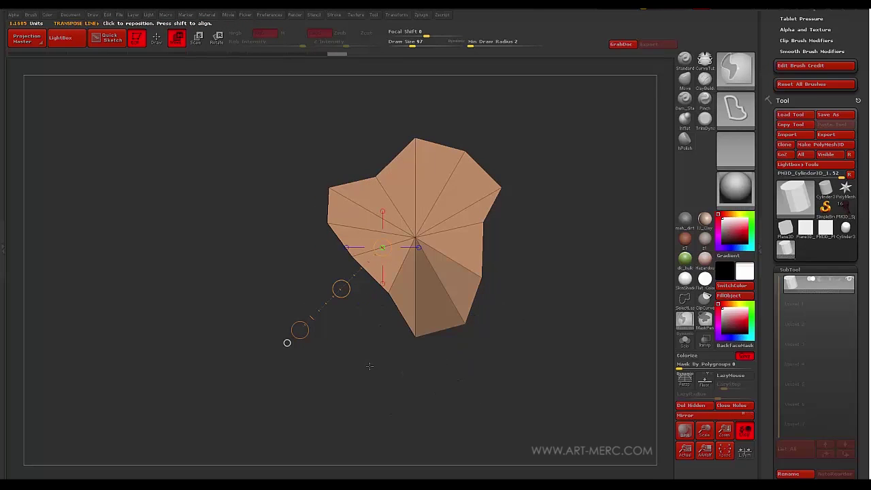
ctrl+click(369, 364)
drag(341, 289, 337, 252)
ctrl+drag(353, 333, 381, 366)
- Isolate the rim vertex just left of the bottom point and move it inward to form a notch
mouse_move(381, 328)
alt+mouse_down()
mouse_move(379, 289)
mouse_move(386, 302)
mouse_move(367, 363)
alt+mouse_up()
mouse_move(342, 332)
ctrl+mouse_down()
mouse_move(351, 356)
mouse_move(354, 291)
mouse_move(342, 299)
mouse_move(295, 284)
ctrl+mouse_up()
ctrl+click(330, 355)
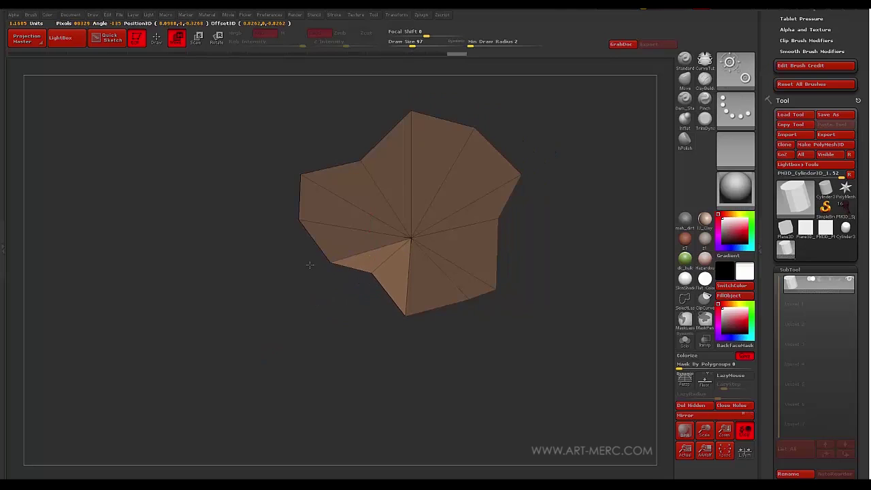
ctrl+drag(347, 338, 401, 345)
- Move the two lower-right rim vertices inward one at a time, isolating each with an inverted mask
mouse_move(521, 290)
alt+mouse_down()
mouse_move(490, 338)
mouse_move(448, 327)
mouse_move(465, 366)
alt+mouse_up()
ctrl+click(462, 366)
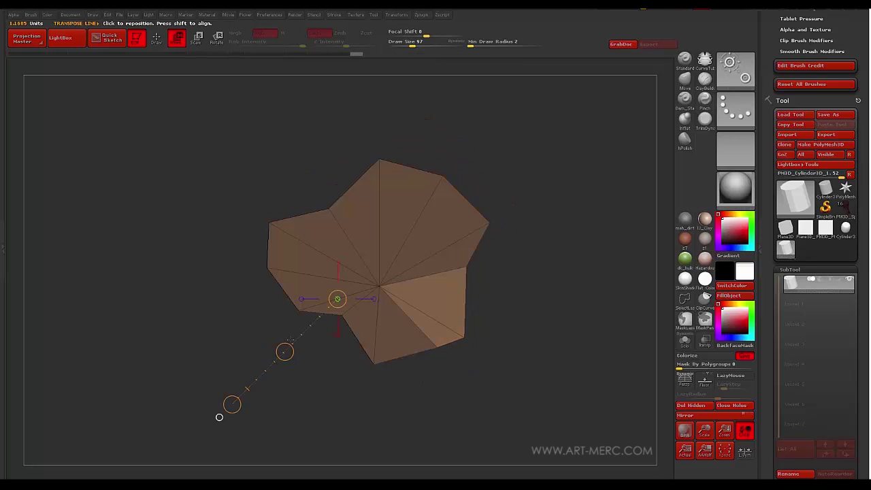
drag(285, 352, 276, 322)
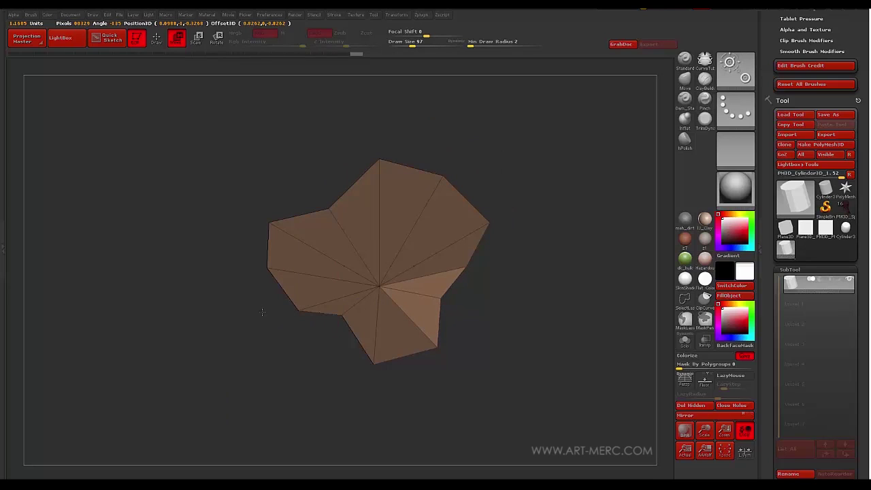
mouse_move(500, 321)
alt+mouse_down()
mouse_move(503, 300)
mouse_move(474, 316)
mouse_move(435, 363)
mouse_move(406, 319)
alt+mouse_up()
ctrl+click(329, 349)
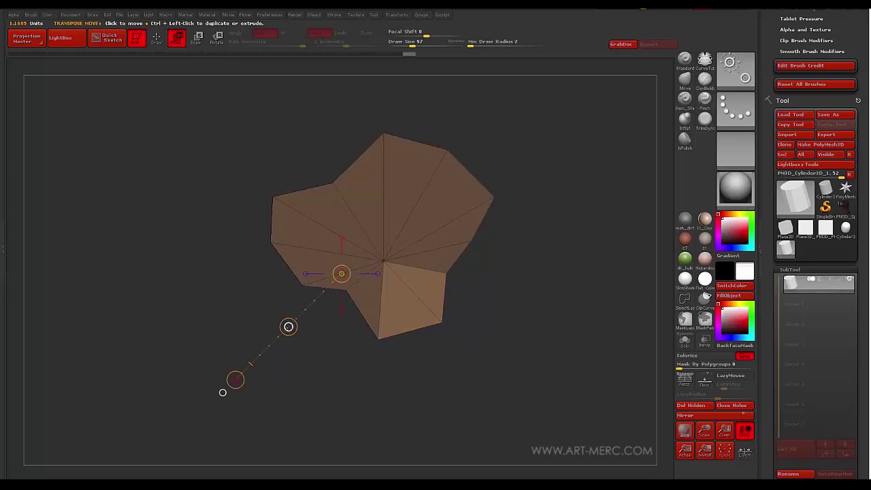
drag(288, 327, 264, 315)
mouse_move(488, 327)
alt+mouse_down()
mouse_move(514, 267)
mouse_move(533, 269)
mouse_move(481, 364)
alt+mouse_up()
ctrl+drag(505, 305, 493, 297)
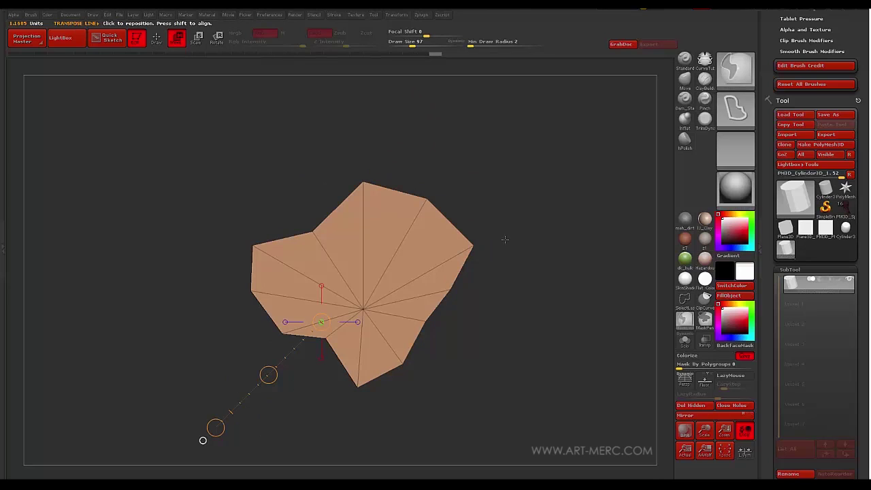
- Isolate the outermost upper-right rim vertex with an inverted mask and pull it inward to cut a notch
mouse_move(507, 242)
ctrl+mouse_down()
mouse_move(440, 260)
mouse_move(502, 262)
ctrl+mouse_up()
key(ctrl+i)
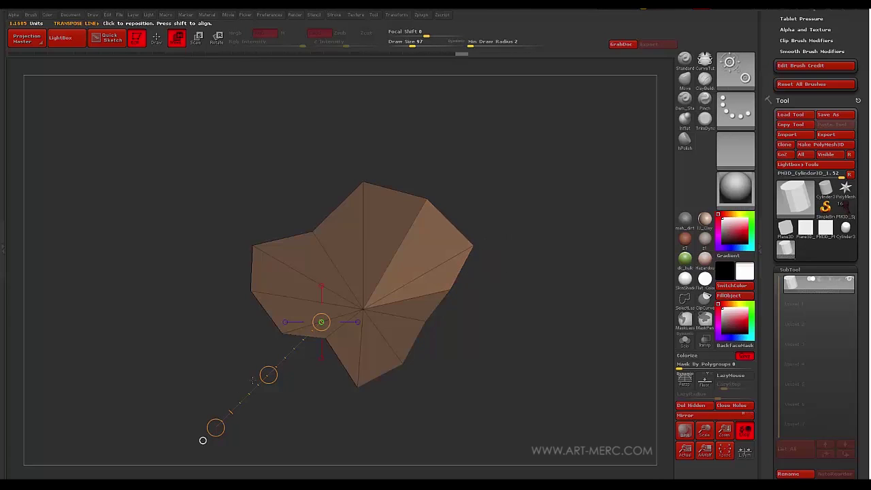
drag(268, 374, 248, 404)
drag(217, 380, 220, 383)
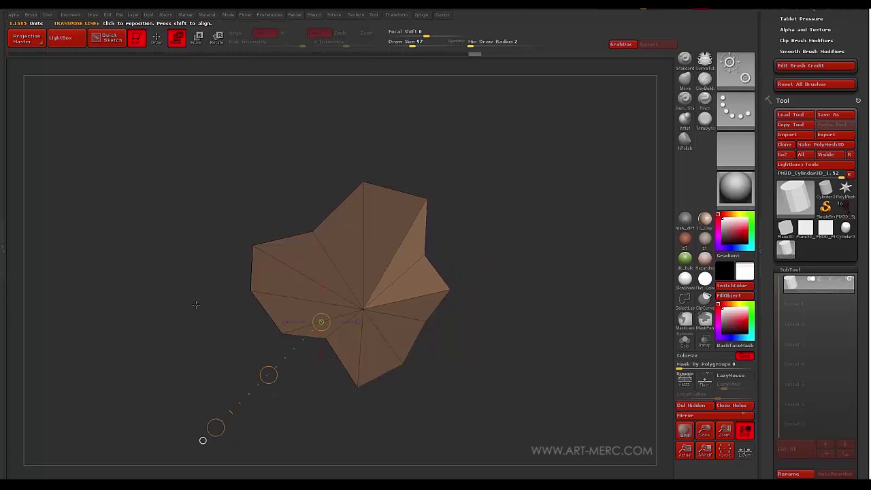
ctrl+drag(217, 237, 240, 223)
- Isolate the topmost rim vertex, move it down toward the centre, and clear the mask
mouse_move(322, 175)
alt+mouse_down()
mouse_move(318, 246)
mouse_move(331, 184)
alt+mouse_up()
ctrl+click(311, 257)
mouse_move(359, 312)
mouse_down()
mouse_move(206, 323)
mouse_move(169, 312)
mouse_move(264, 364)
mouse_up()
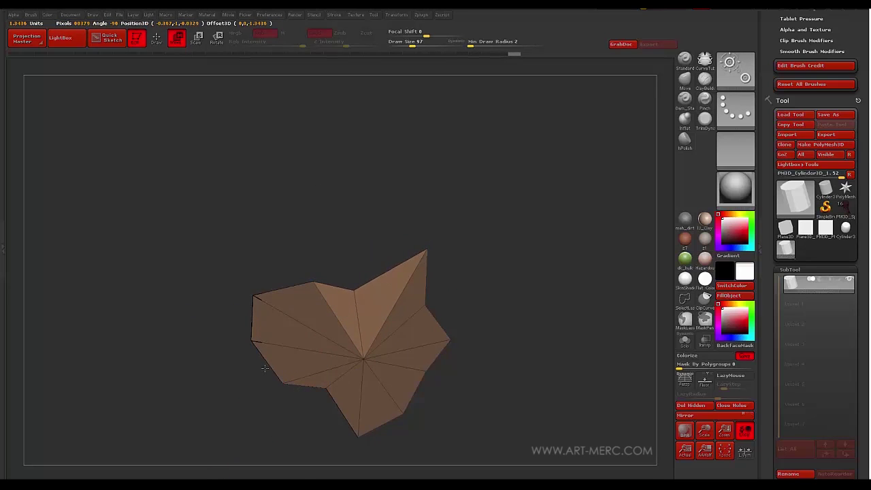
ctrl+click(256, 259)
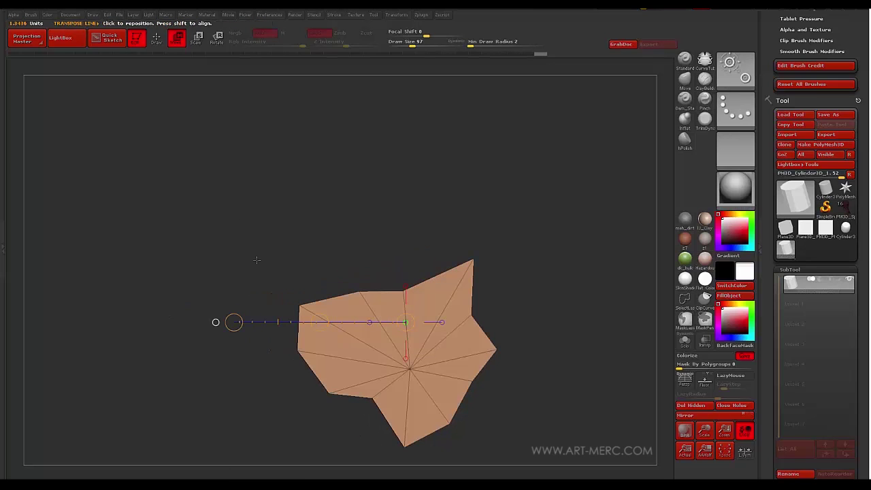
- Reposition the upper-left rim vertices one after another with inverted lasso masks to complete the irregular star-shaped profile
mouse_move(257, 259)
ctrl+mouse_down()
mouse_move(252, 302)
mouse_move(338, 338)
ctrl+mouse_up()
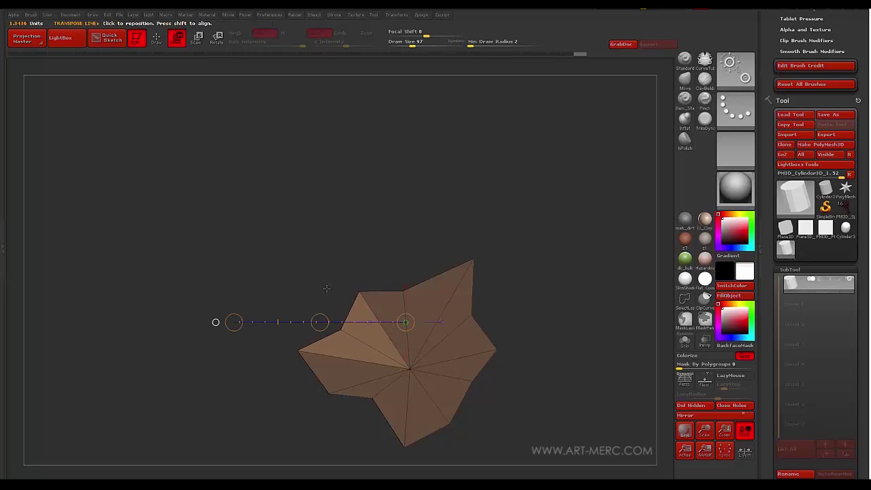
ctrl+click(320, 241)
ctrl+drag(383, 288, 336, 268)
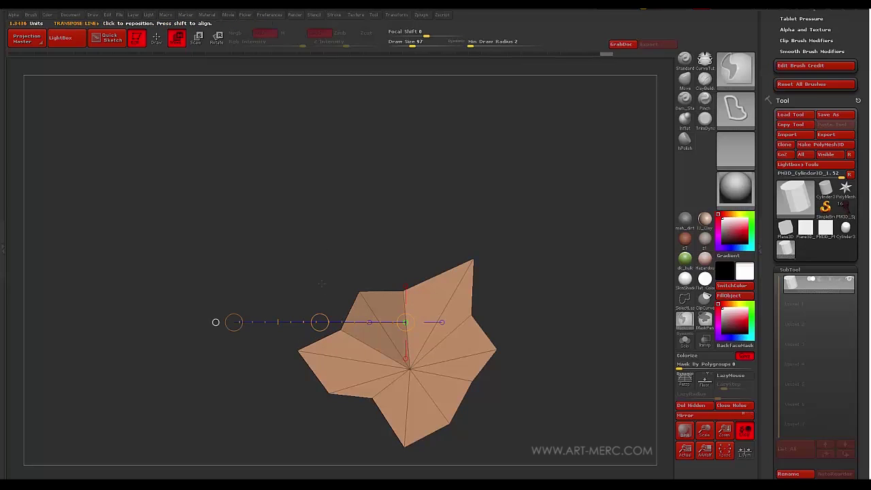
ctrl+click(317, 281)
mouse_move(320, 320)
mouse_down()
mouse_move(298, 338)
mouse_move(306, 357)
mouse_move(289, 383)
mouse_up()
ctrl+click(315, 317)
drag(401, 314, 401, 372)
- Return to Draw mode, switch to the ZModeler brush, and dismiss the Dynamic Draw Size note
mouse_move(306, 398)
mouse_down()
mouse_move(307, 317)
mouse_move(305, 393)
mouse_move(292, 340)
mouse_move(255, 367)
mouse_move(185, 290)
mouse_up()
key(q)
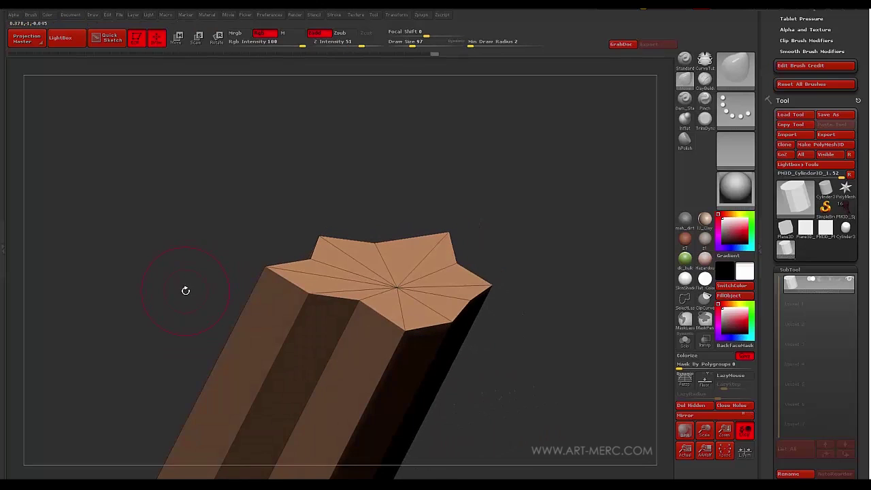
key(b)
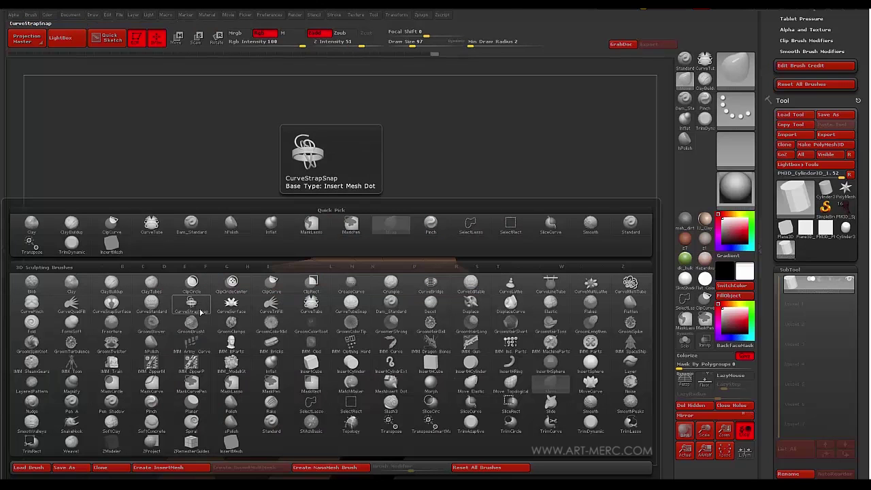
key(z)
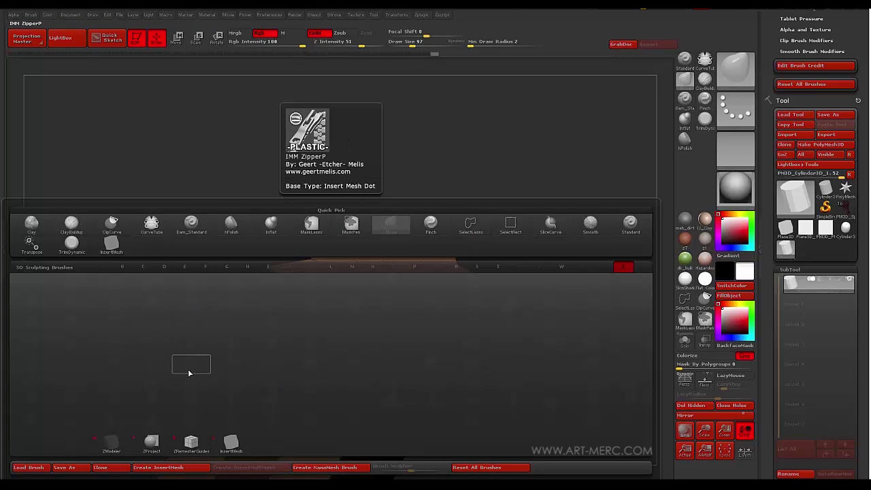
key(m)
click(155, 395)
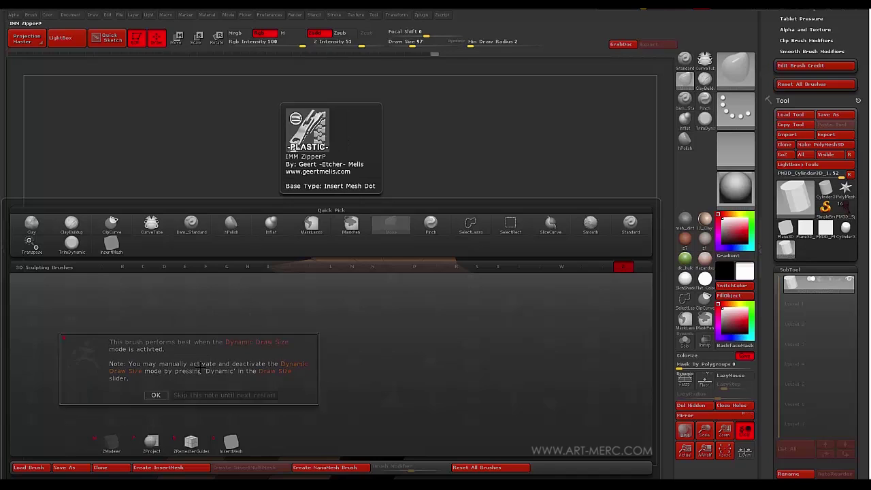
- Set the ZModeler edge action to Crease from an edge along the star-shaped cylinder's side
mouse_move(150, 330)
mouse_down()
mouse_move(204, 272)
mouse_move(217, 279)
mouse_up()
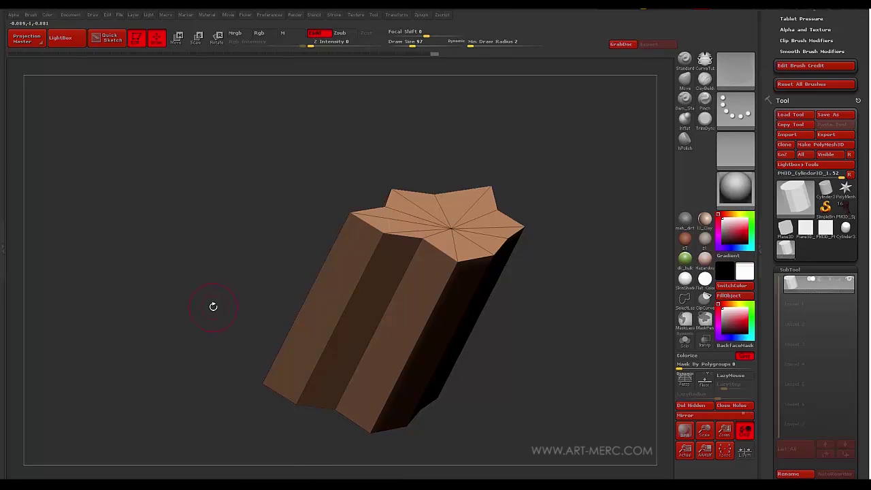
key(space)
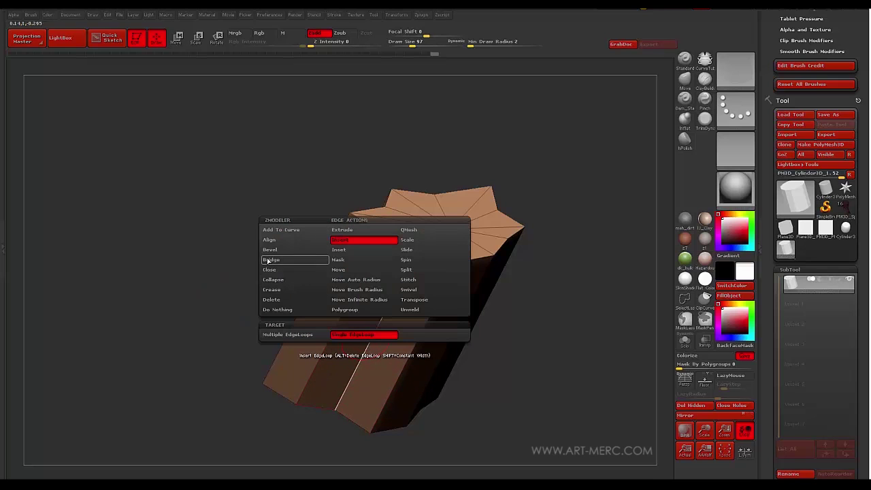
click(272, 290)
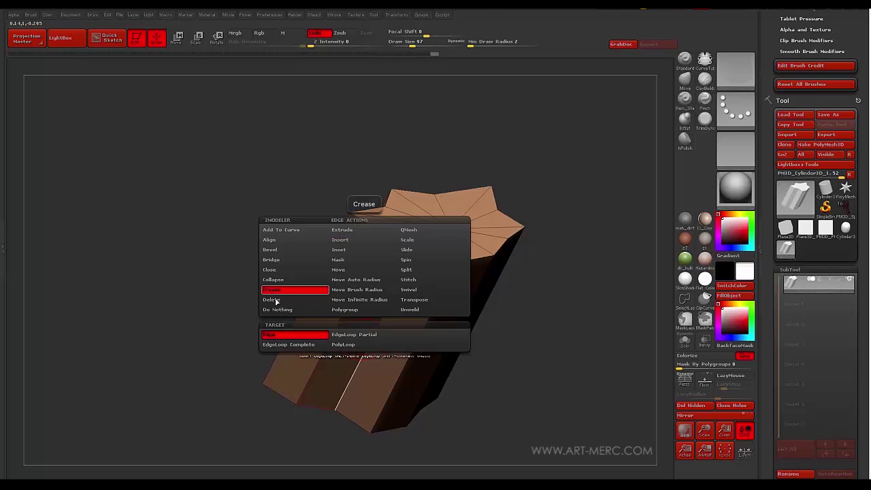
- Crease the lengthwise edges around the star-shaped cylinder's sides one by one, using the single Edge target
click(310, 333)
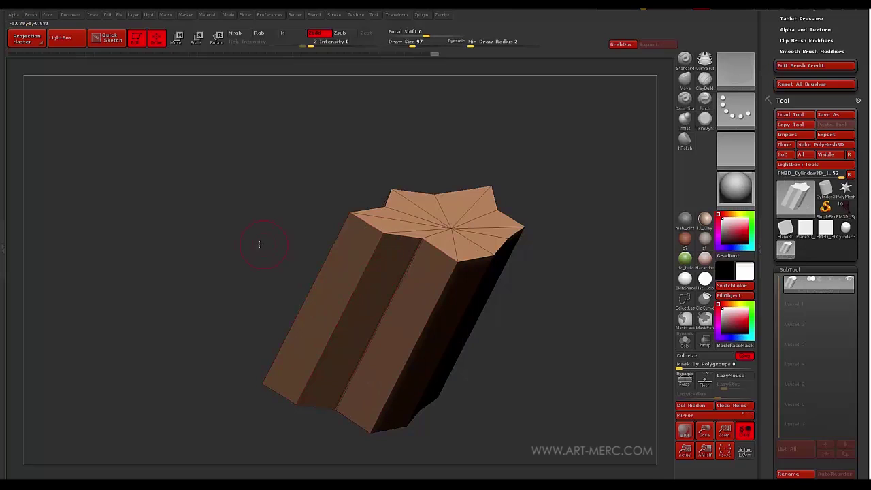
drag(252, 243, 449, 261)
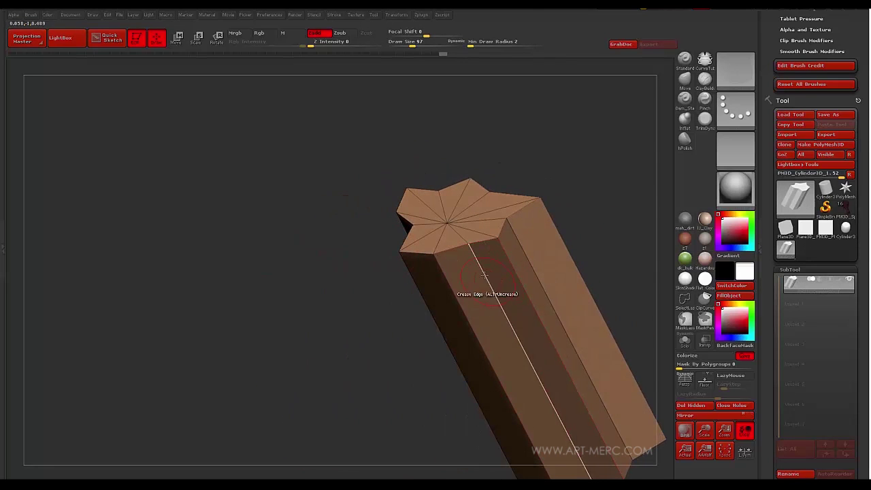
drag(387, 272, 349, 239)
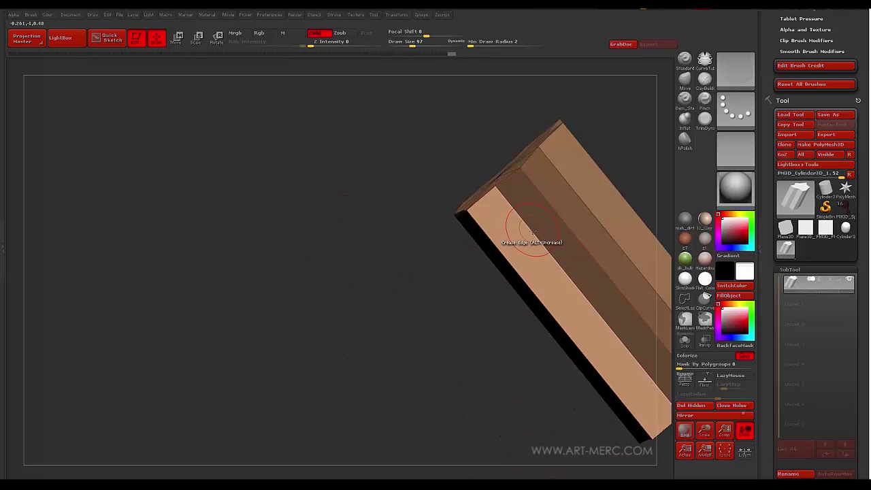
drag(441, 199, 428, 294)
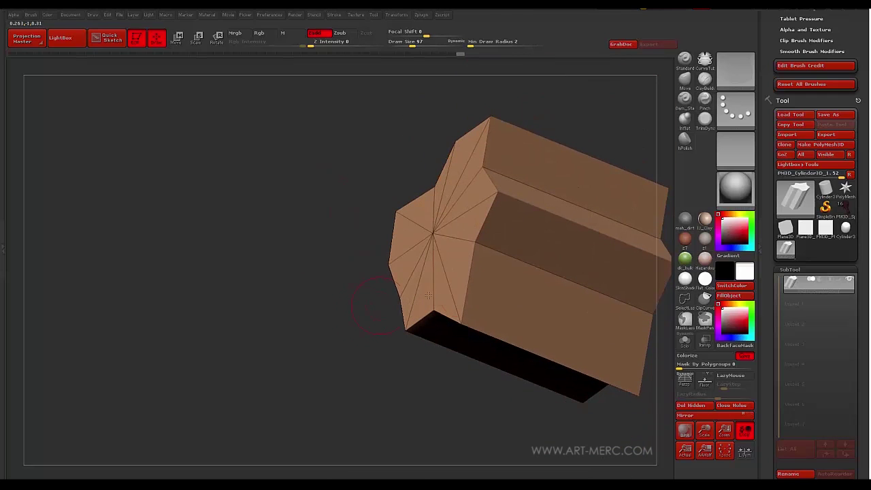
drag(315, 255, 406, 204)
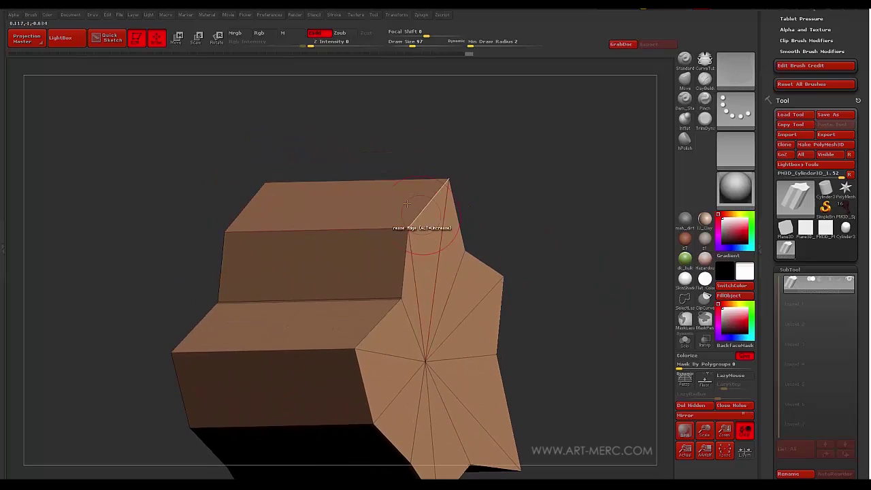
- Switch the Crease target to EdgeLoop Complete and crease the rim loops at both ends of the star-shaped cylinder
key(space)
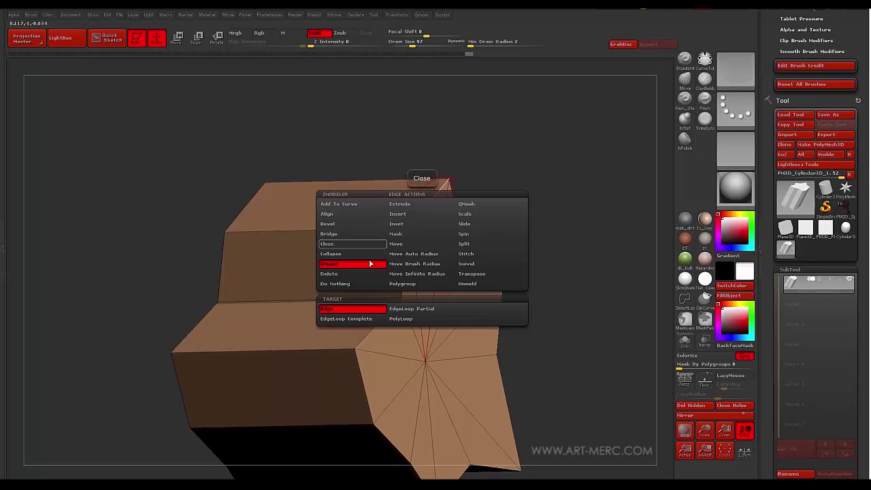
click(353, 320)
drag(198, 198, 303, 170)
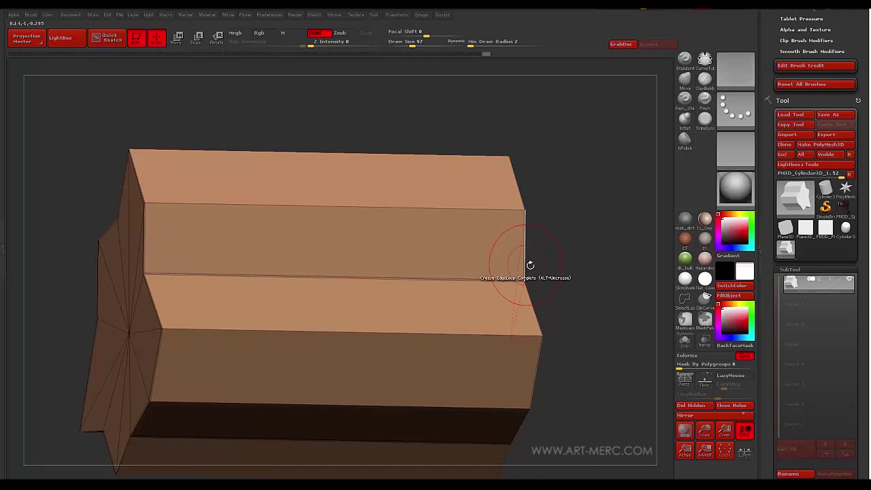
key(ctrl+d)
mouse_move(540, 268)
mouse_down()
mouse_move(509, 247)
mouse_move(451, 278)
mouse_move(491, 278)
mouse_move(522, 222)
mouse_move(545, 282)
mouse_move(501, 297)
mouse_move(550, 273)
mouse_move(536, 293)
mouse_move(531, 334)
mouse_move(524, 222)
mouse_move(507, 293)
mouse_move(476, 315)
mouse_move(461, 306)
mouse_move(514, 303)
mouse_move(521, 287)
mouse_move(502, 342)
mouse_move(523, 294)
mouse_move(533, 323)
mouse_move(519, 295)
mouse_move(528, 377)
mouse_move(517, 347)
mouse_move(521, 322)
mouse_up()
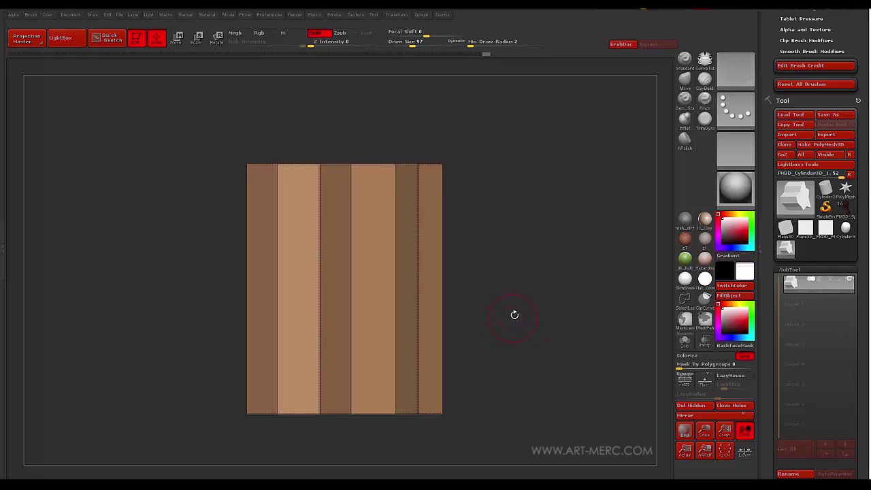
- With the SliceCurve brush, cut the cylinder straight across twice to divide it into three roughly equal stacked polygroups
key(ctrl+shift)
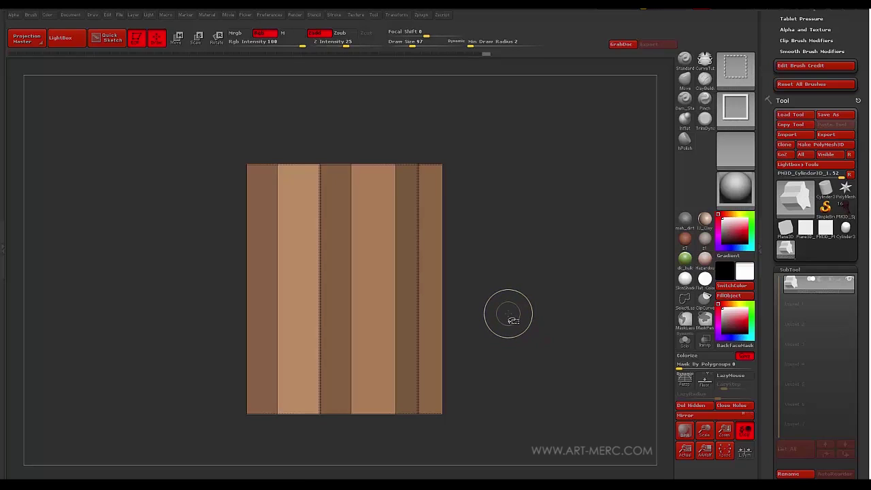
click(728, 71)
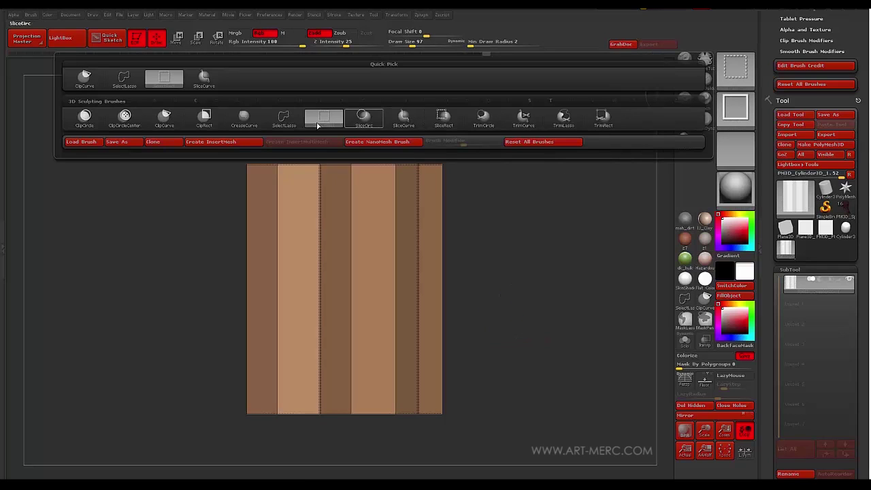
click(401, 118)
drag(505, 231, 502, 179)
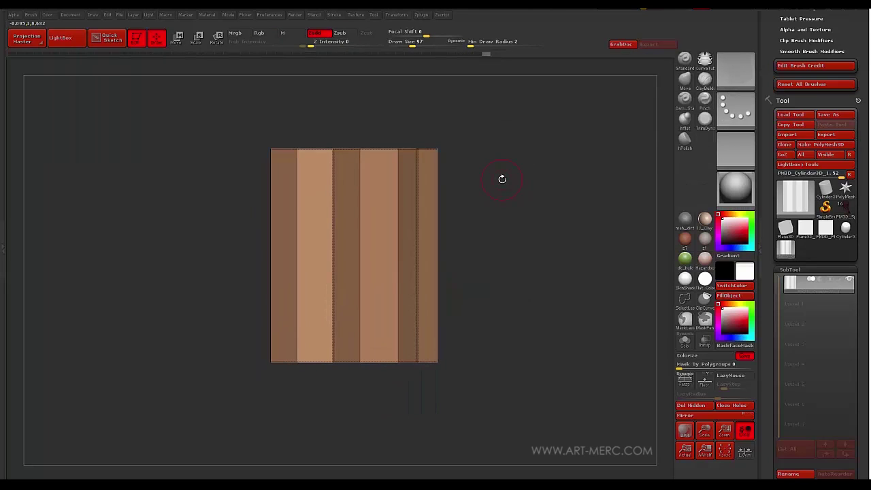
key(ctrl+shift)
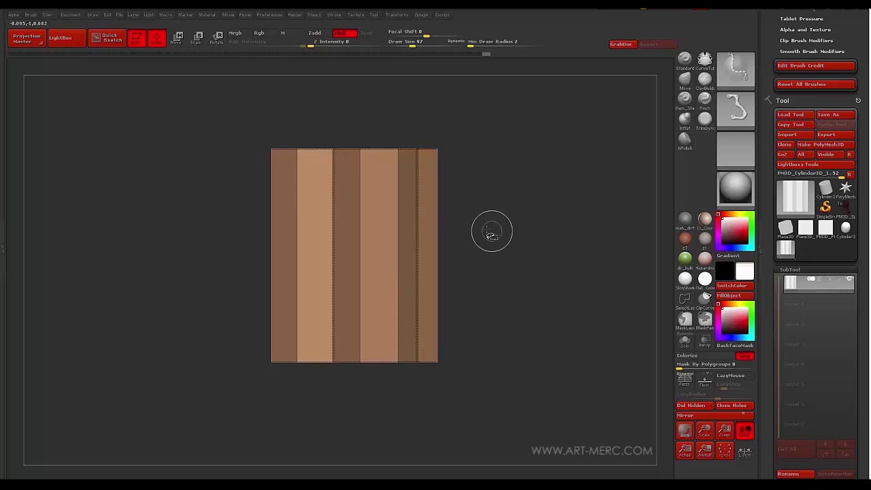
ctrl+shift+drag(556, 222, 129, 221)
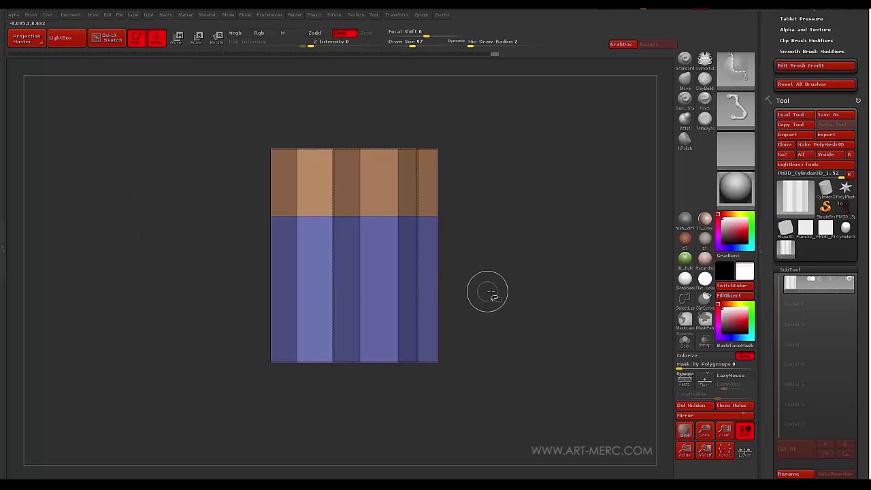
ctrl+shift+drag(487, 292, 134, 298)
drag(197, 257, 189, 263)
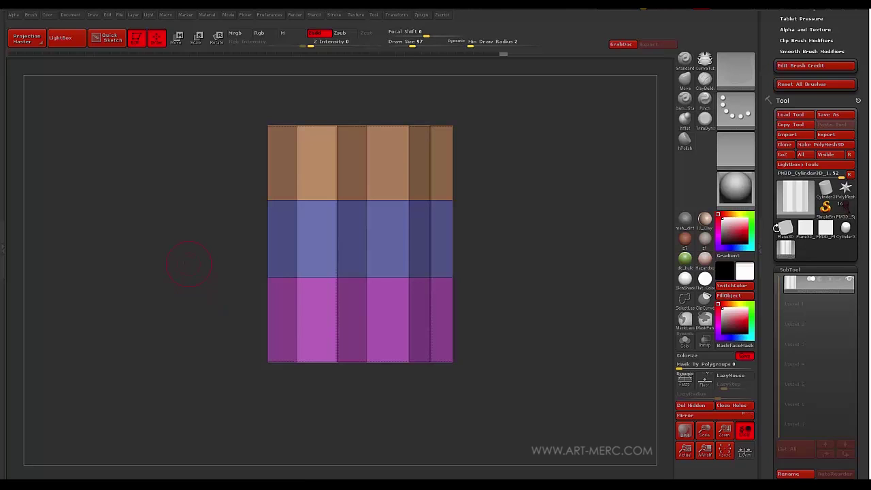
- Split the sliced cylinder into separate subtools by polygroup with Groups Split, and accept the warning
drag(763, 319, 765, 253)
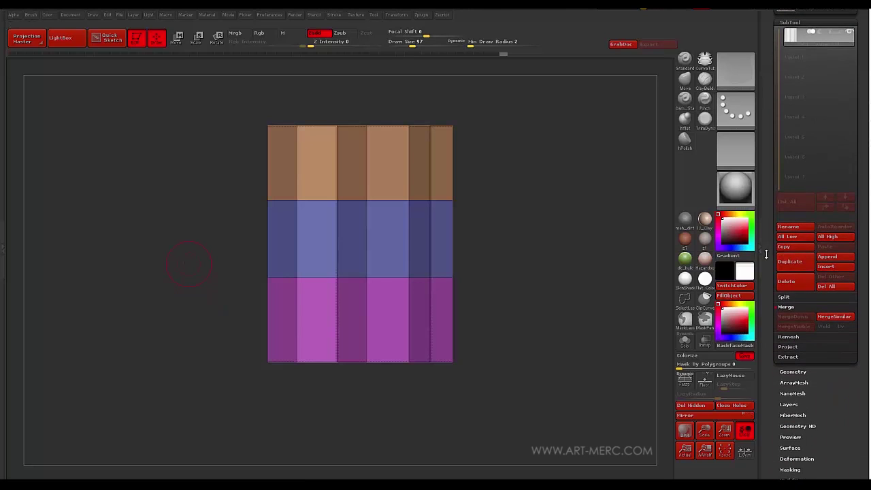
click(783, 297)
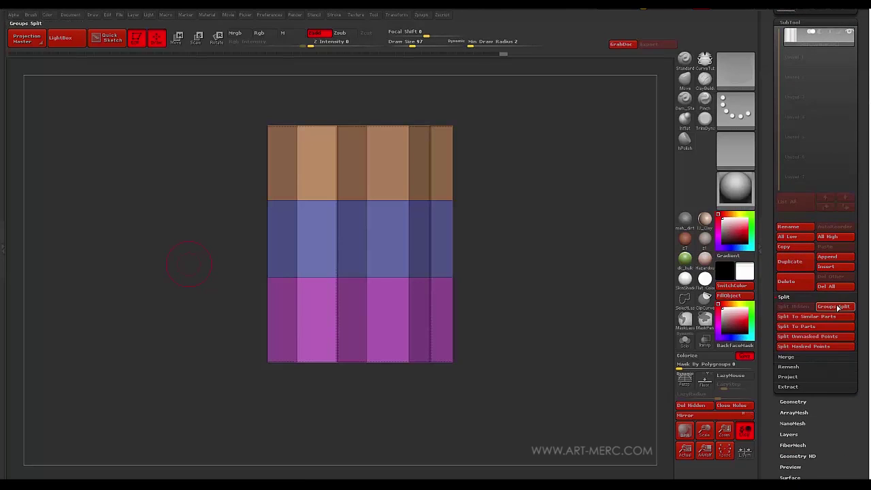
click(835, 306)
click(697, 324)
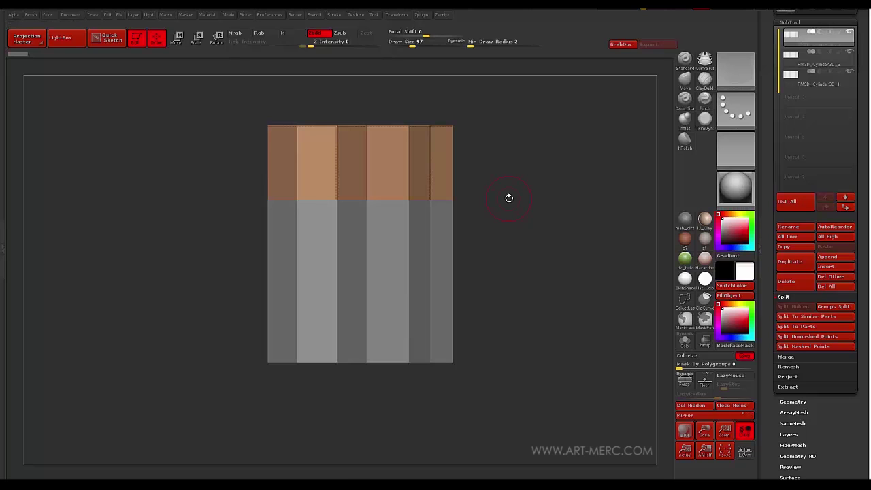
drag(211, 267, 224, 243)
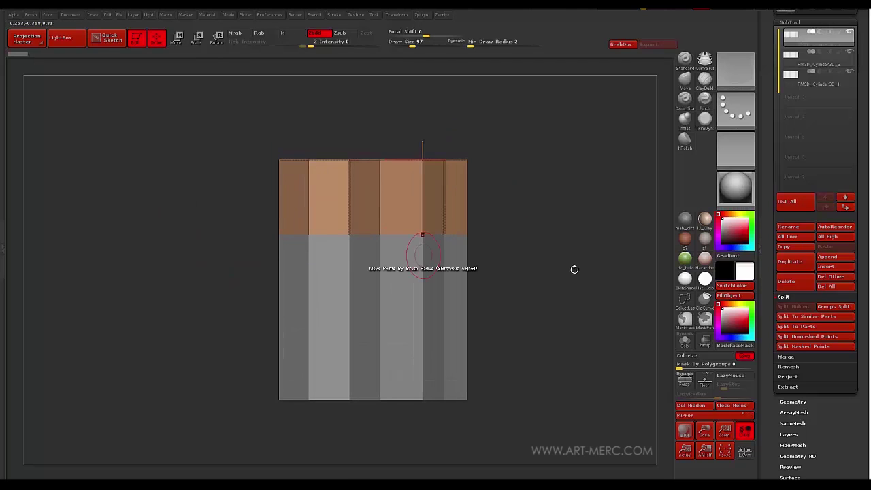
- Merge the three cylinder subtools back into one with two Merge Down operations, accepting each warning
click(785, 357)
click(783, 317)
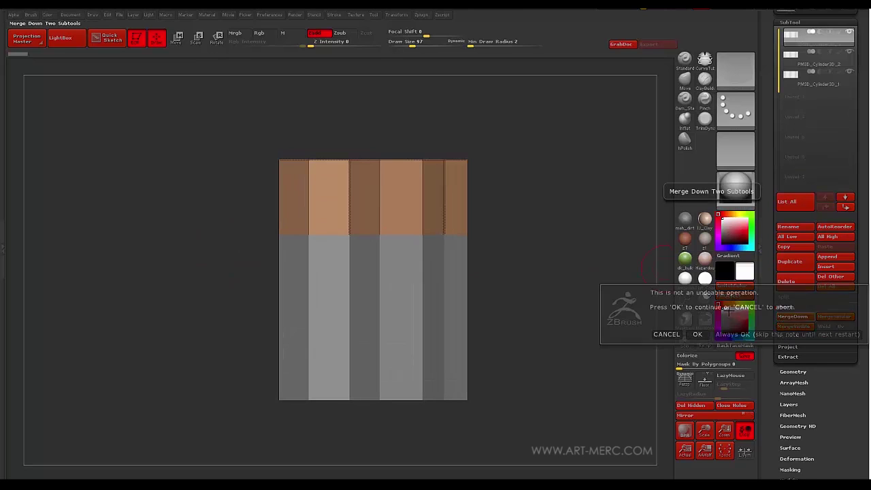
click(697, 334)
click(792, 317)
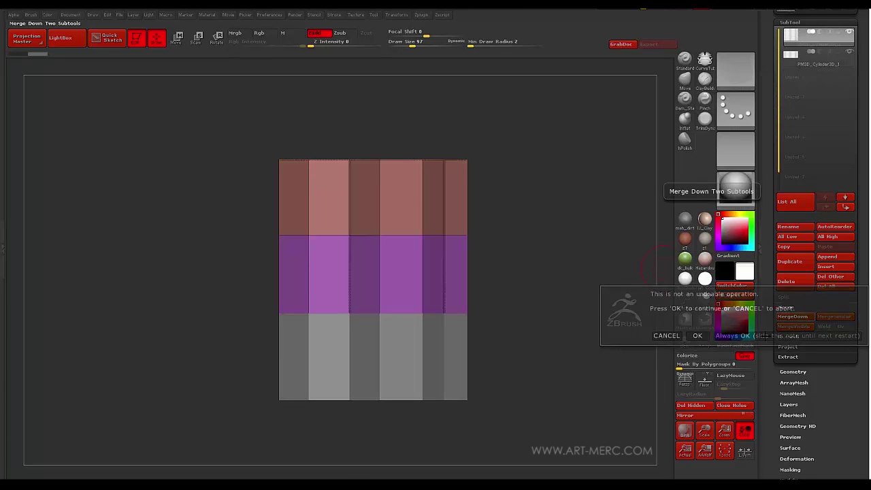
click(697, 334)
drag(550, 311, 536, 338)
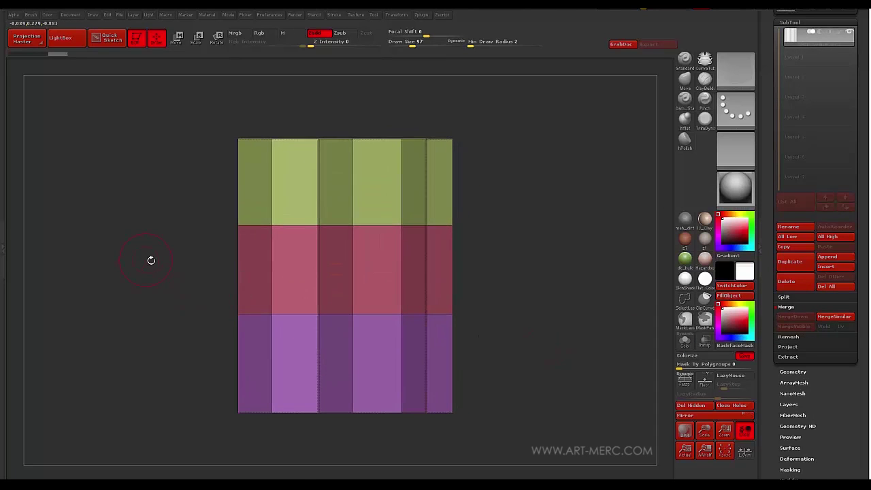
- Create a new InsertMesh brush from the three-part star-shaped cylinder
key(b)
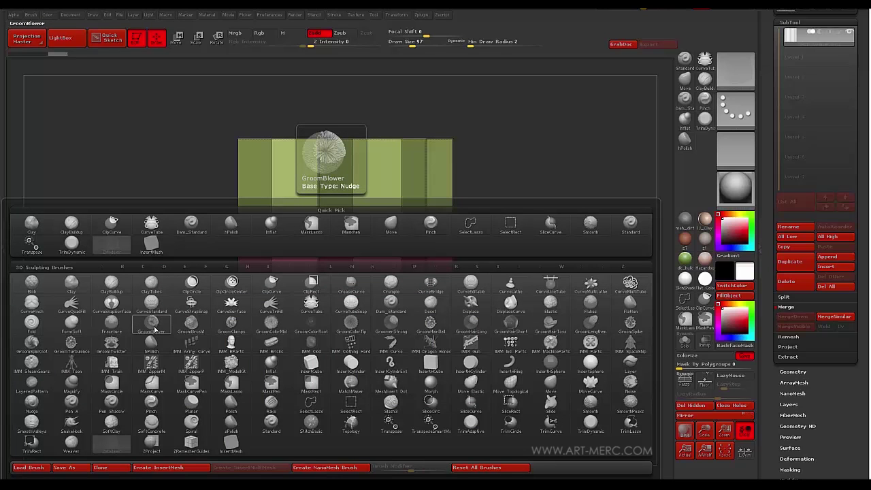
click(147, 468)
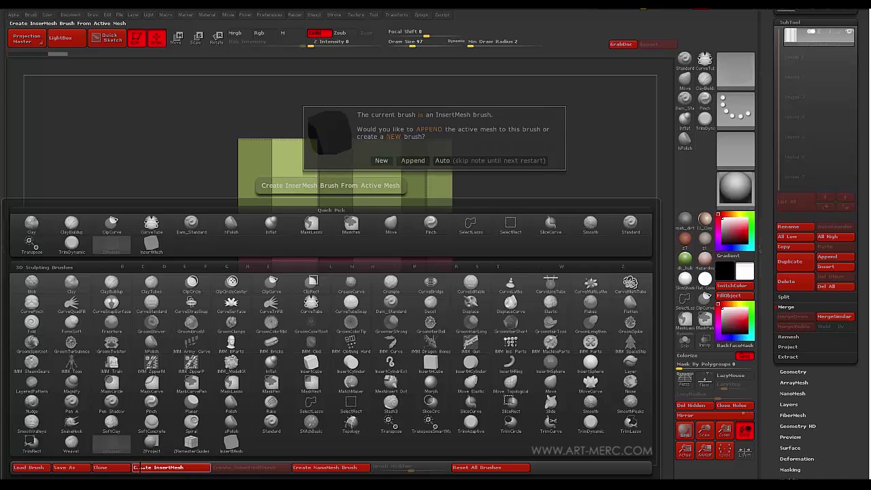
click(381, 161)
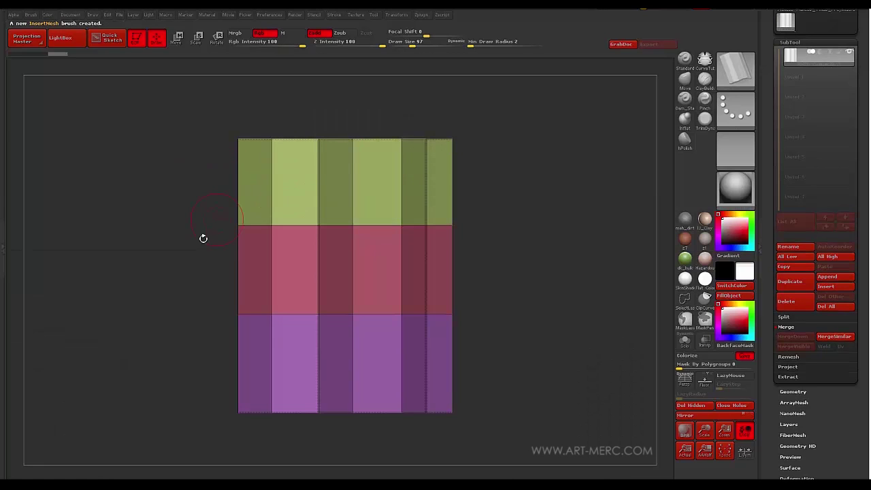
- Face the star's end cap, isolate the inner lower-left rim vertex with an inverted lasso mask, and move it outward into a point
drag(166, 220, 265, 370)
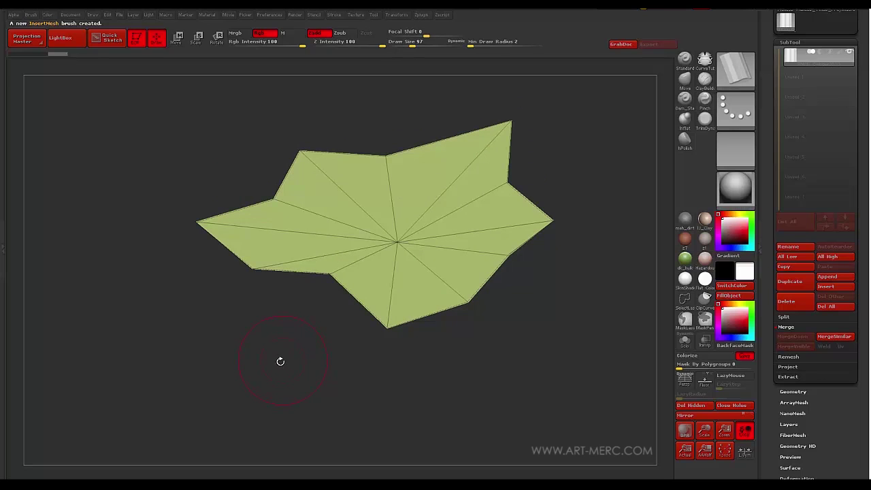
key(ctrl)
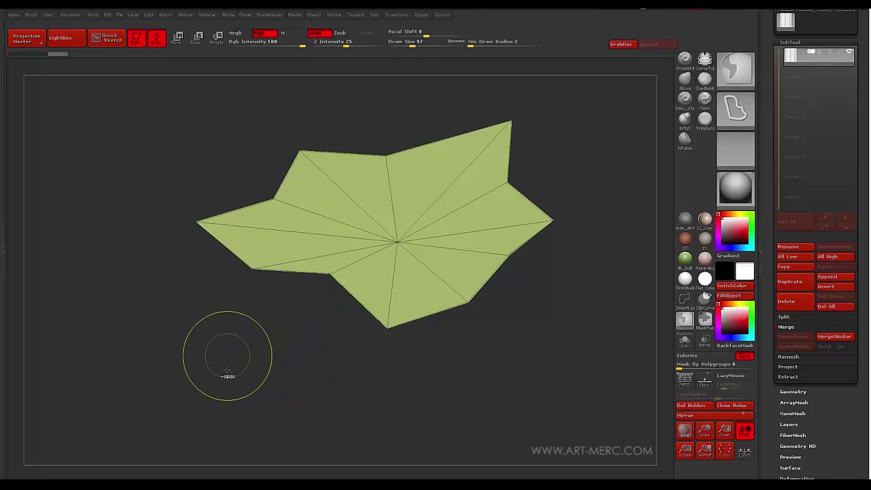
mouse_move(222, 395)
ctrl+mouse_down()
mouse_move(333, 297)
mouse_move(338, 261)
mouse_move(312, 267)
ctrl+mouse_up()
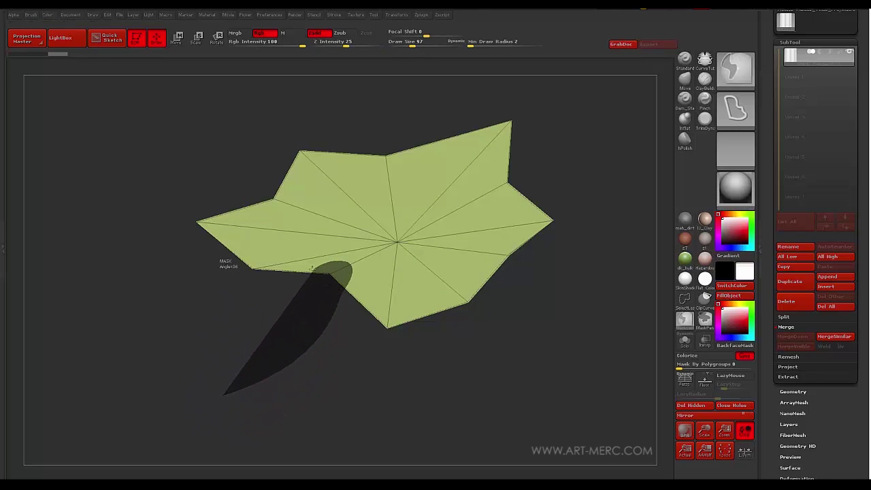
ctrl+drag(280, 292, 251, 316)
ctrl+click(227, 339)
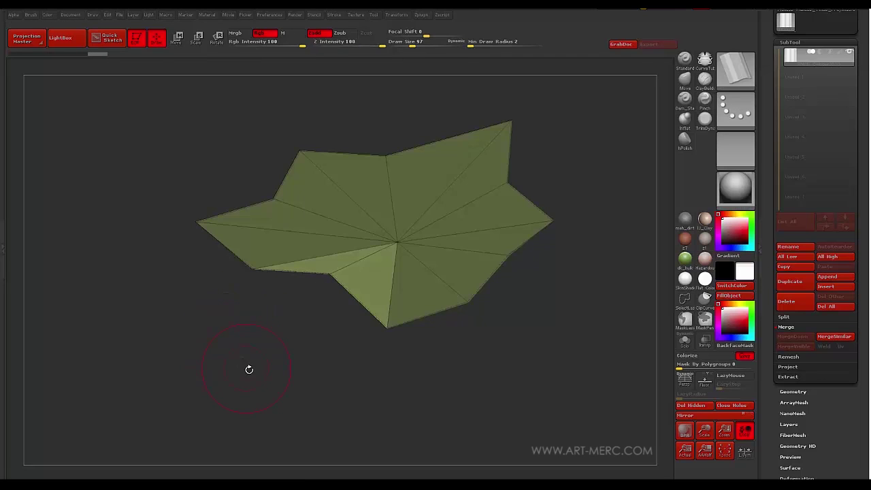
key(w)
drag(397, 325, 353, 390)
- Isolate the lowest rim vertex with an inverted mask, move it up toward the centre, and clear the mask
ctrl+drag(438, 340, 425, 360)
mouse_move(346, 393)
ctrl+mouse_down()
mouse_move(442, 312)
mouse_move(378, 293)
mouse_move(349, 367)
ctrl+mouse_up()
ctrl+click(327, 403)
drag(398, 327, 401, 295)
ctrl+drag(436, 355, 446, 330)
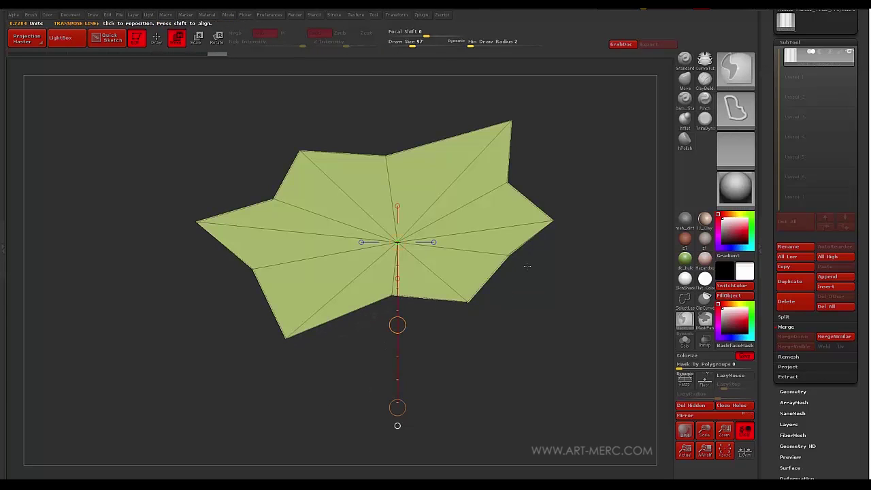
- Isolate the lower-right rim vertex between the two corners with an inverted mask and move it outward into a long point
mouse_move(576, 250)
ctrl+mouse_down()
mouse_move(474, 242)
mouse_move(571, 286)
ctrl+mouse_up()
ctrl+click(476, 352)
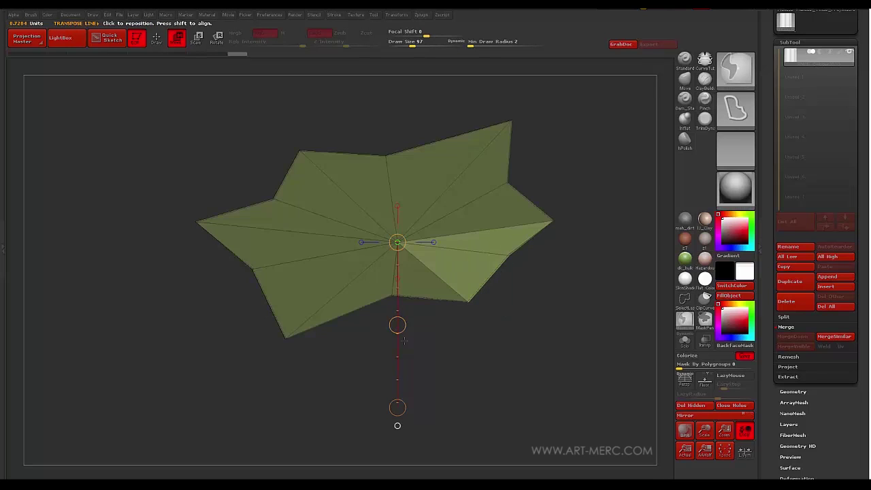
key(w)
mouse_move(397, 324)
mouse_down()
mouse_move(498, 349)
mouse_move(464, 350)
mouse_move(490, 350)
mouse_move(471, 344)
mouse_up()
alt+drag(524, 327, 483, 378)
- Isolate the two neighbouring rim vertices on the profile's right side and move them together up and outward
mouse_move(549, 233)
ctrl+mouse_down()
mouse_move(489, 304)
mouse_move(472, 215)
mouse_move(482, 209)
ctrl+mouse_up()
ctrl+click(498, 179)
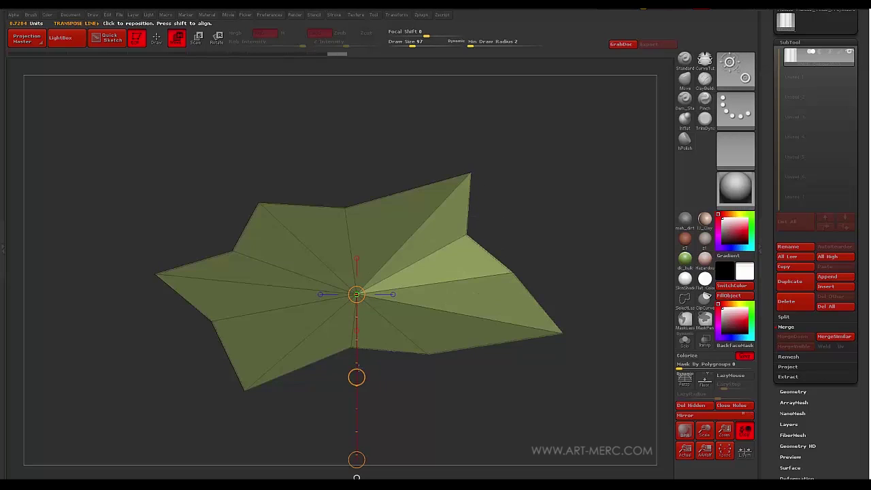
drag(356, 377, 442, 343)
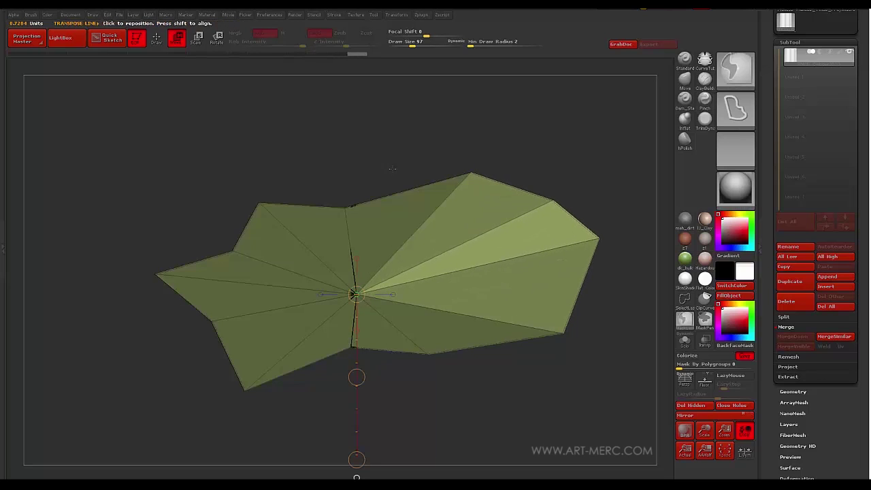
- Isolate the upper-right tip vertex with an inverted lasso mask and move it inward toward the centre
ctrl+drag(435, 162, 445, 149)
ctrl+drag(499, 132, 354, 136)
ctrl+click(347, 175)
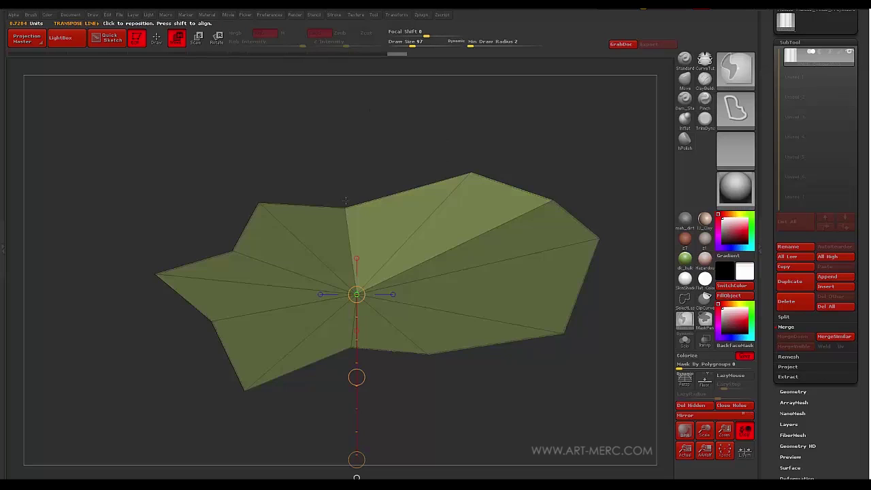
drag(357, 373, 304, 429)
- Isolate the two rim vertices at the profile's upper left with an inverted mask, move them up and slightly right, and clear the mask
alt+drag(247, 151, 328, 155)
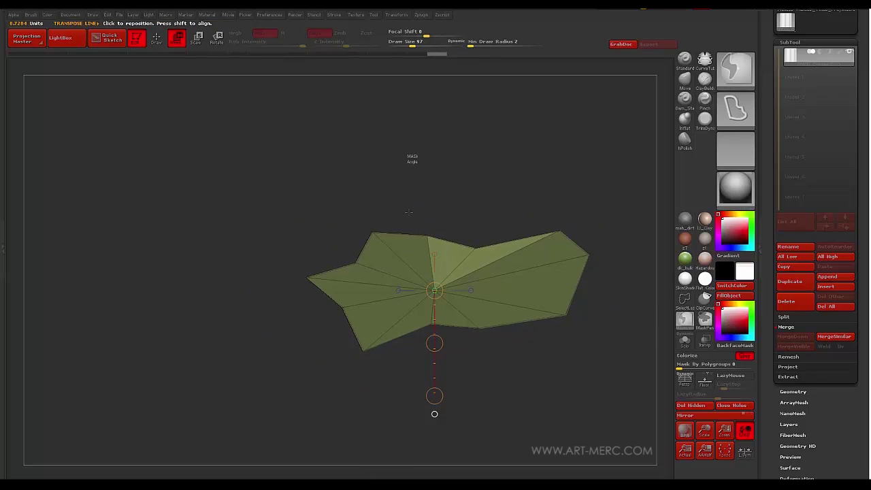
mouse_move(409, 213)
ctrl+mouse_down()
mouse_move(345, 226)
mouse_move(406, 257)
mouse_move(427, 210)
ctrl+mouse_up()
ctrl+click(353, 204)
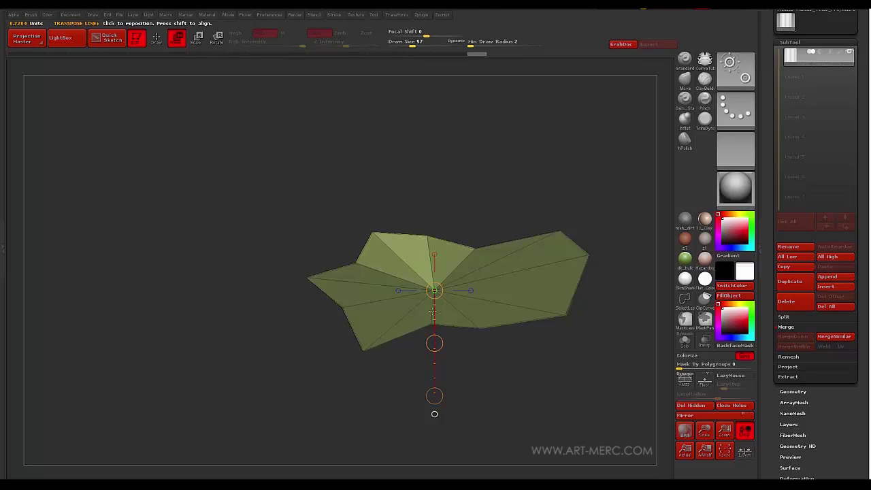
drag(435, 341, 456, 315)
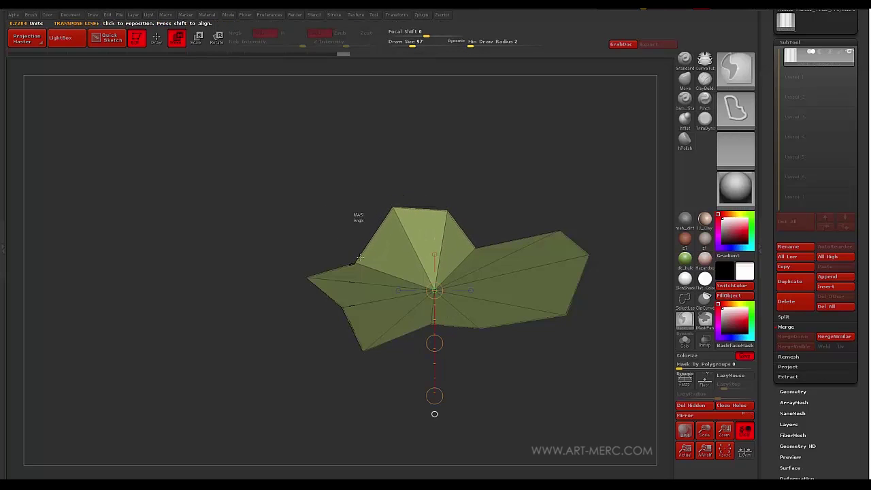
ctrl+drag(358, 213, 324, 215)
- Isolate the recessed rim vertex between the left tip and the lower-left corner with an inverted mask and move it outward, down and left
alt+drag(321, 214, 360, 218)
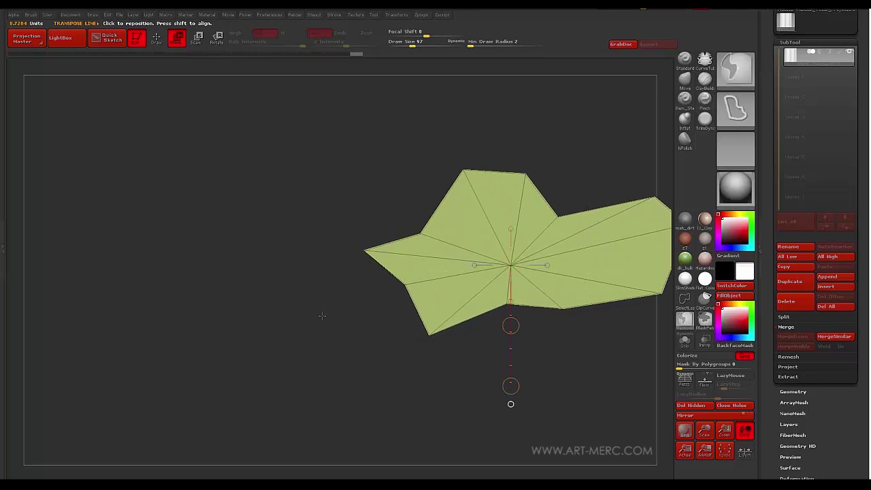
mouse_move(396, 322)
ctrl+mouse_down()
mouse_move(367, 270)
mouse_move(348, 278)
ctrl+mouse_up()
ctrl+click(388, 302)
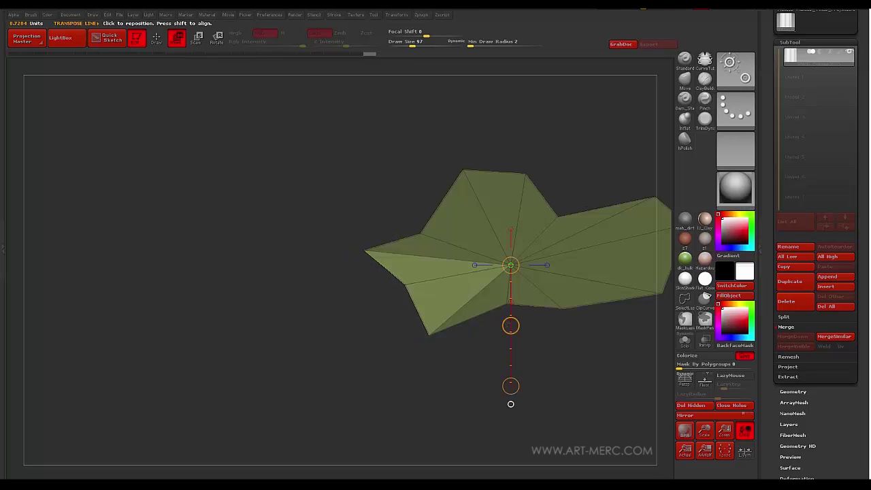
mouse_move(508, 327)
mouse_down()
mouse_move(425, 347)
mouse_move(441, 345)
mouse_move(446, 374)
mouse_up()
- Isolate the rim vertex between the left lobe and the upper lobe, move it inward toward the centre, and clear the mask
alt+drag(436, 377, 387, 377)
ctrl+drag(354, 237, 360, 216)
ctrl+click(320, 185)
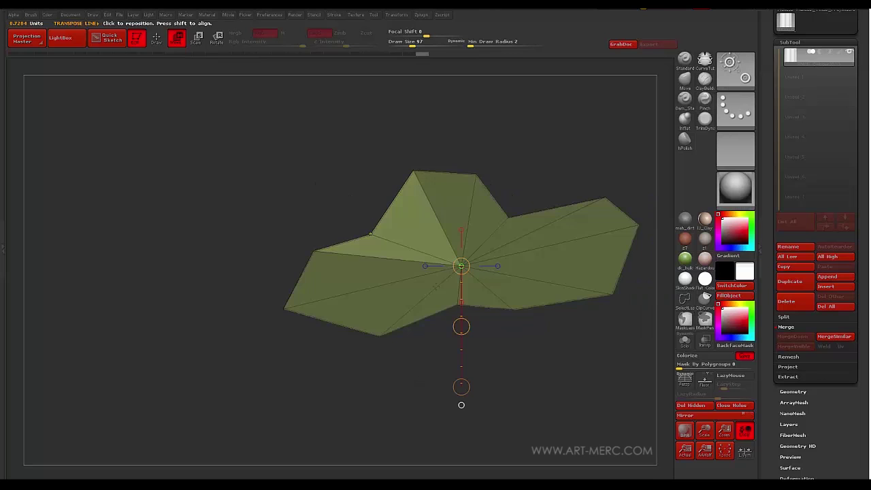
drag(462, 328, 491, 322)
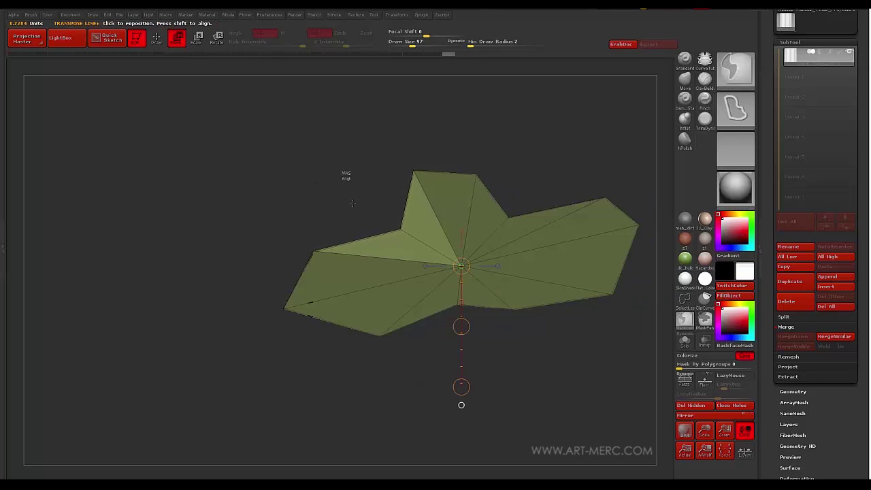
ctrl+drag(346, 175, 344, 197)
- Isolate the lowest vertex of the left lobe with an inverted mask, nudge it slightly down and left, and clear the mask
alt+drag(395, 354, 367, 290)
mouse_move(293, 319)
ctrl+mouse_down()
mouse_move(391, 289)
mouse_move(293, 312)
ctrl+mouse_up()
ctrl+click(292, 316)
mouse_move(434, 261)
mouse_down()
mouse_move(428, 251)
mouse_move(423, 267)
mouse_up()
ctrl+click(515, 263)
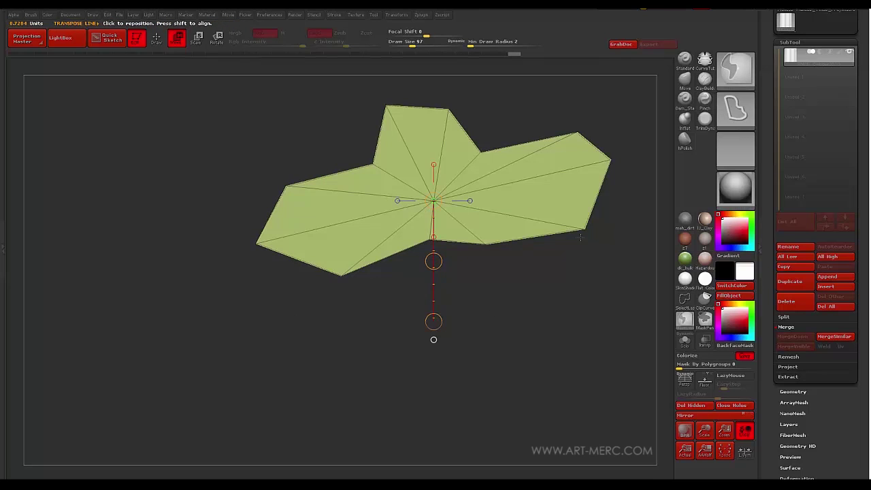
- Isolate the lower-right corner vertex with an inverted lasso mask, move it inward toward the centre, and clear the mask
mouse_move(580, 236)
ctrl+mouse_down()
mouse_move(598, 268)
mouse_move(545, 279)
ctrl+mouse_up()
ctrl+click(545, 280)
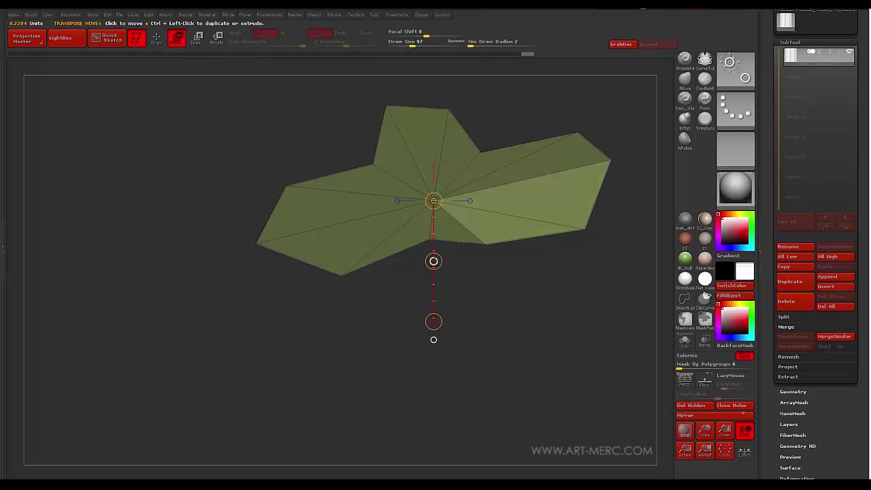
drag(434, 261, 363, 236)
alt+drag(574, 273, 523, 324)
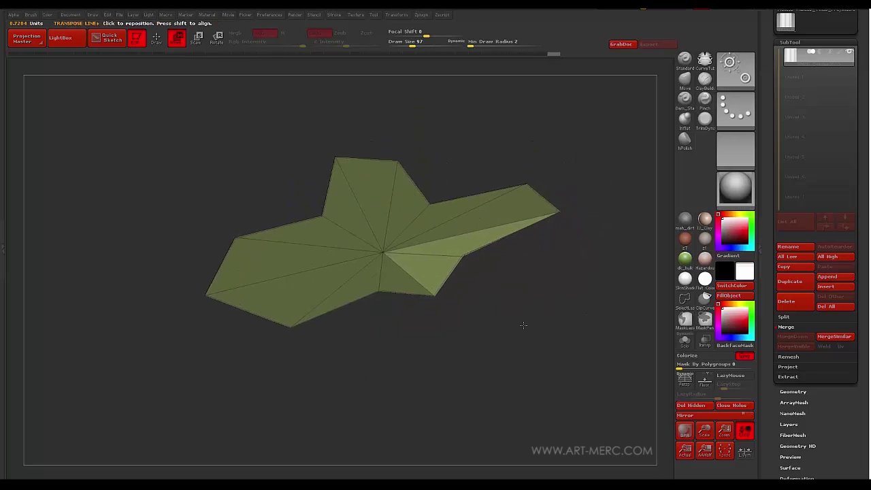
ctrl+click(577, 226)
- Isolate the rightmost tip vertex with an inverted mask and move it inward to shorten the right lobe
ctrl+drag(540, 195, 532, 262)
ctrl+click(489, 288)
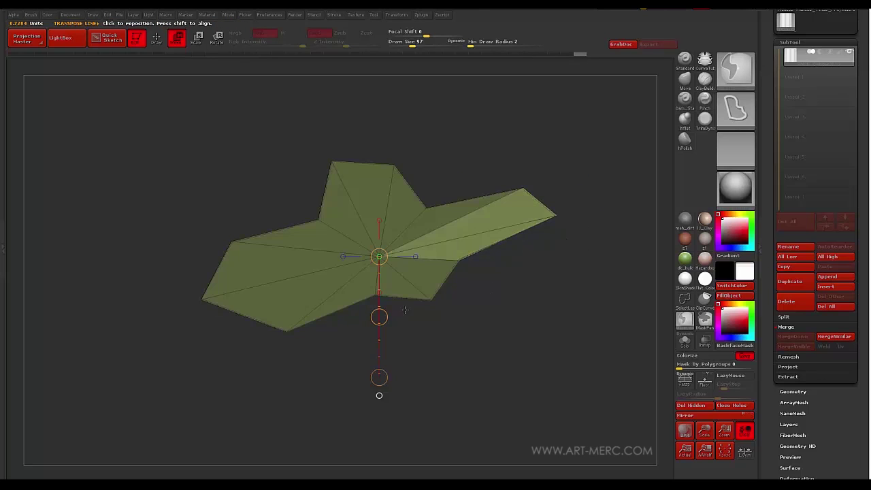
drag(379, 317, 368, 331)
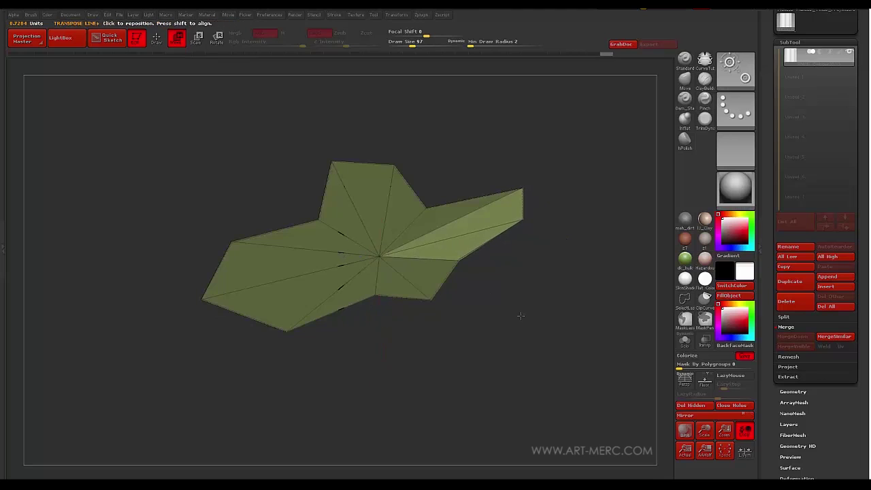
- Isolate the upper vertex of the right lobe's end, move it slightly left and up, and clear the mask
mouse_move(543, 162)
alt+mouse_down()
mouse_move(617, 204)
mouse_move(564, 196)
mouse_move(541, 262)
alt+mouse_up()
ctrl+click(617, 204)
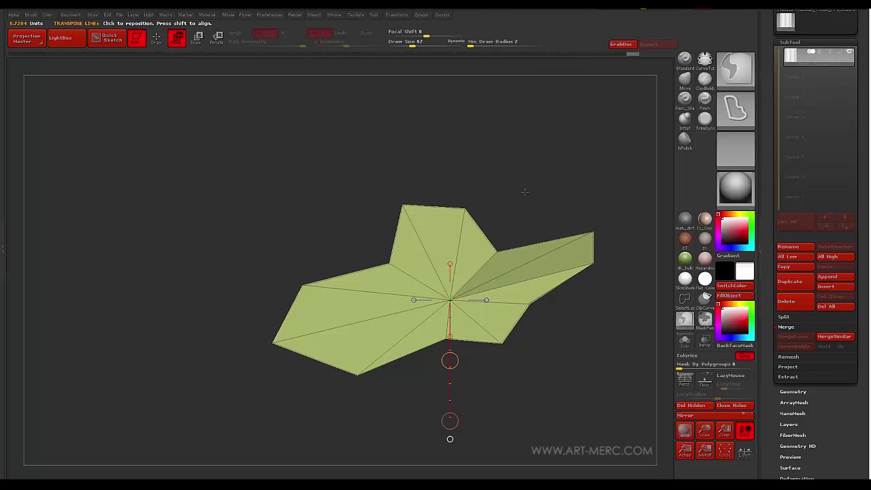
ctrl+click(527, 191)
drag(450, 361, 427, 362)
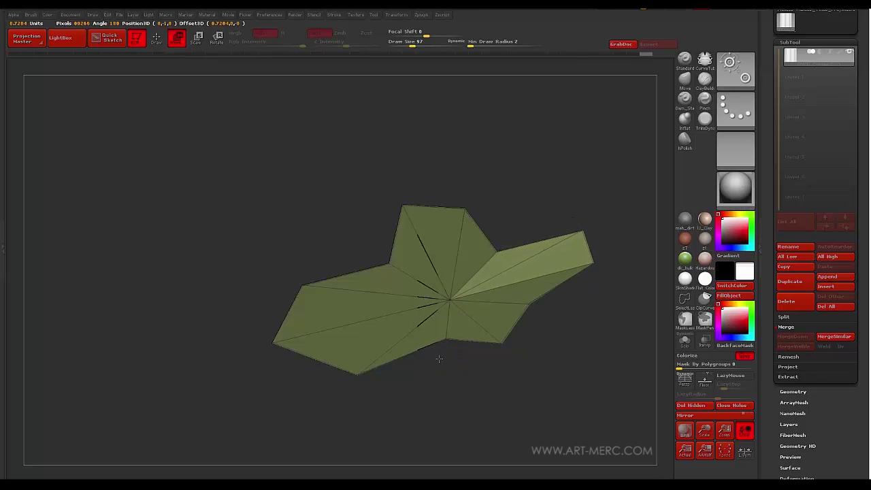
key(w)
ctrl+click(334, 261)
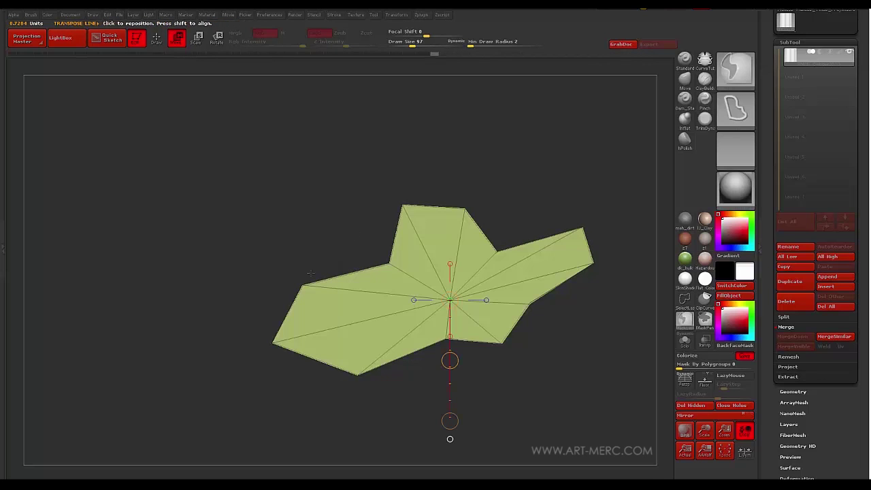
- Return to Draw mode, choose the ZModeler brush, and set its edge action to Crease with Edge as the target
mouse_move(238, 265)
mouse_down()
mouse_move(294, 225)
mouse_move(288, 211)
mouse_move(319, 219)
mouse_move(323, 197)
mouse_move(311, 172)
mouse_move(322, 252)
mouse_move(306, 239)
mouse_move(281, 297)
mouse_move(274, 268)
mouse_move(277, 313)
mouse_move(357, 276)
mouse_up()
key(q)
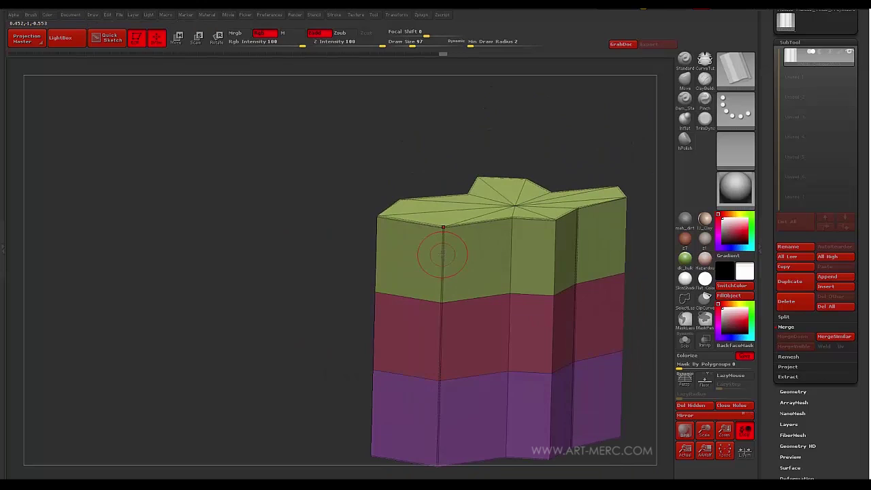
key(b)
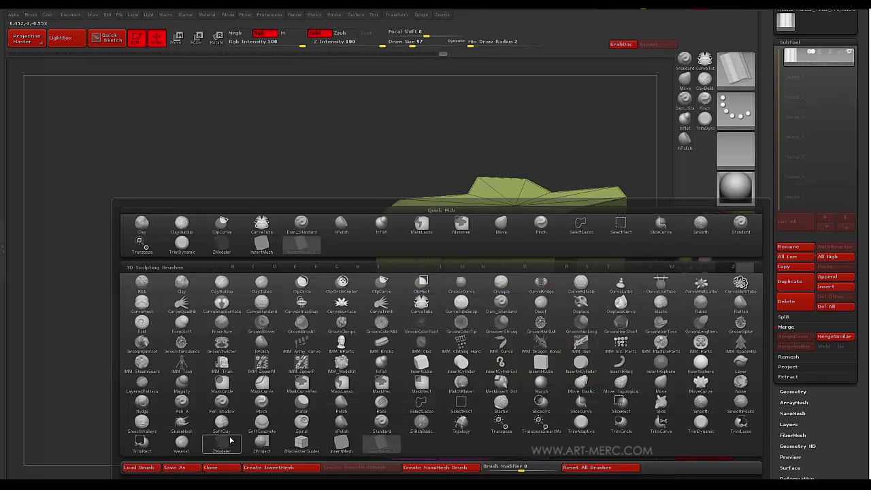
click(231, 441)
mouse_move(315, 330)
alt+mouse_down()
mouse_move(266, 295)
mouse_move(248, 322)
mouse_move(265, 315)
alt+mouse_up()
key(space)
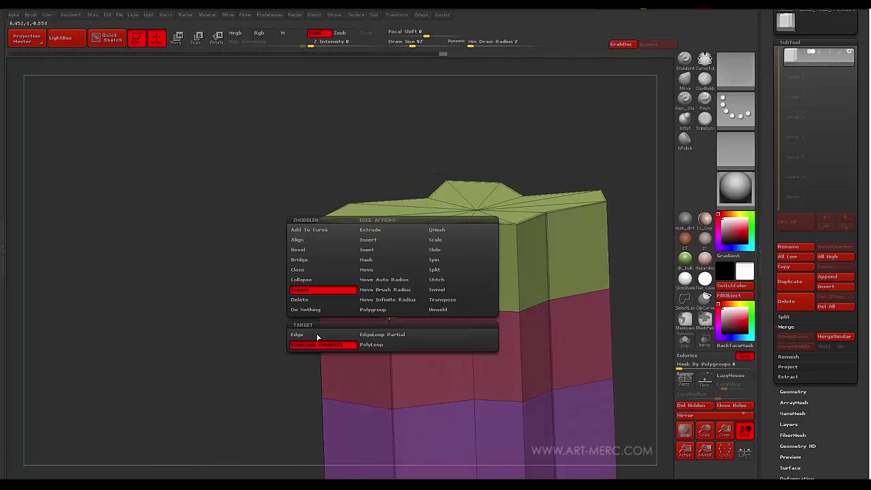
click(316, 336)
- Crease the lengthwise edges around the sides of the reshaped cylinder individually across the three polygroup sections
alt+drag(239, 350, 263, 290)
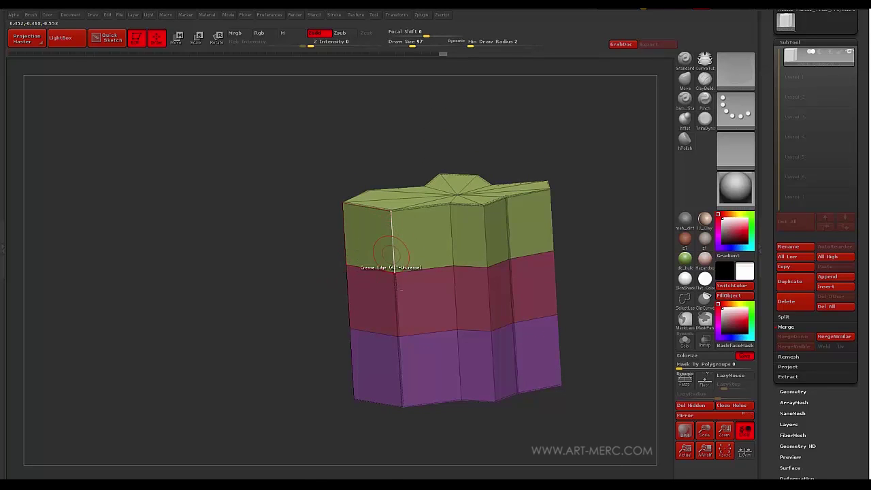
drag(270, 275, 273, 299)
click(453, 266)
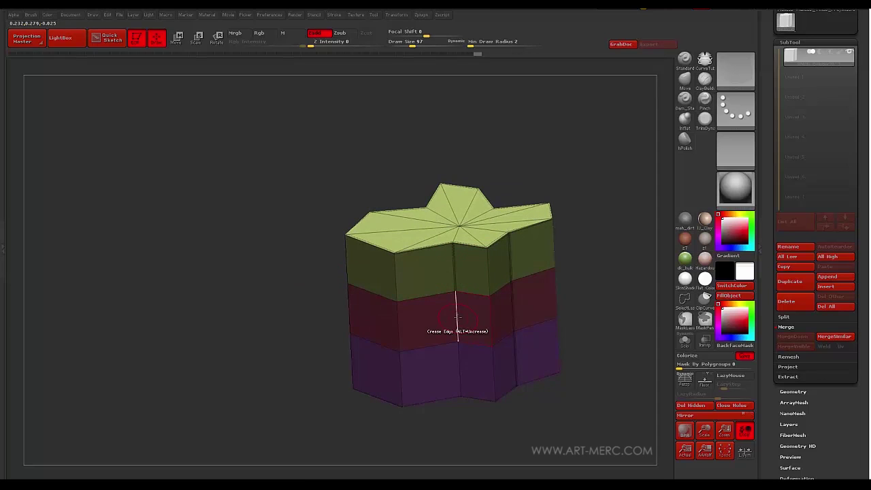
drag(583, 383, 264, 230)
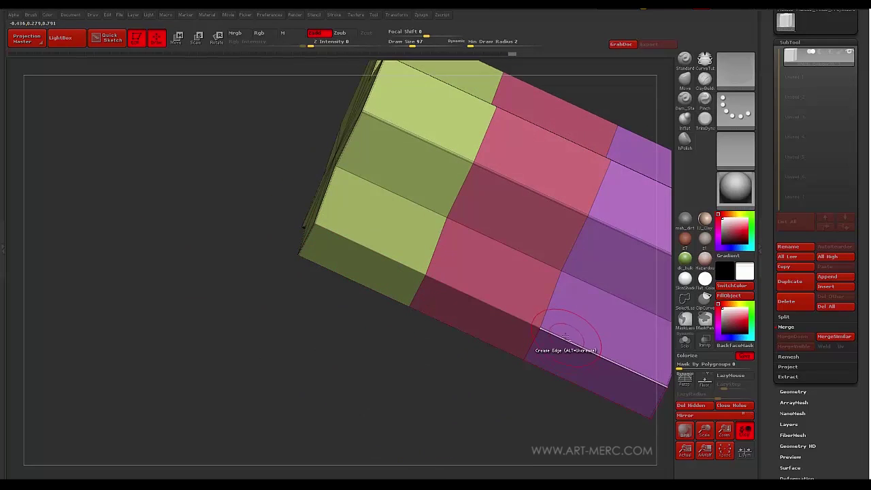
drag(245, 207, 390, 252)
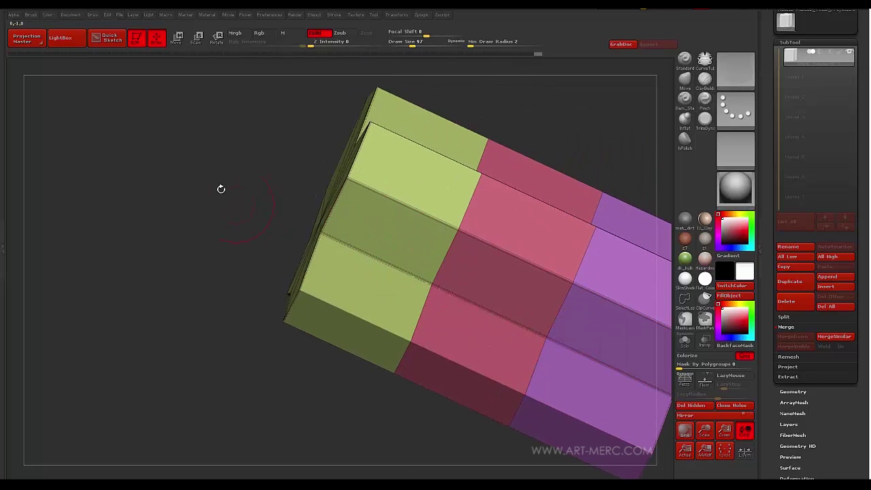
alt+drag(221, 189, 406, 278)
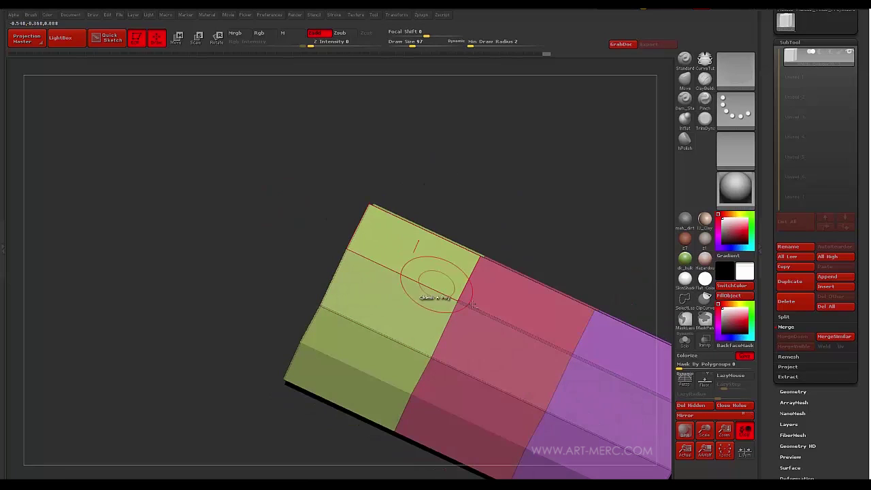
mouse_move(503, 320)
alt+mouse_down()
mouse_move(449, 299)
mouse_move(451, 253)
mouse_move(443, 272)
mouse_move(492, 200)
mouse_move(527, 280)
mouse_move(519, 258)
mouse_move(501, 260)
mouse_move(530, 255)
alt+mouse_up()
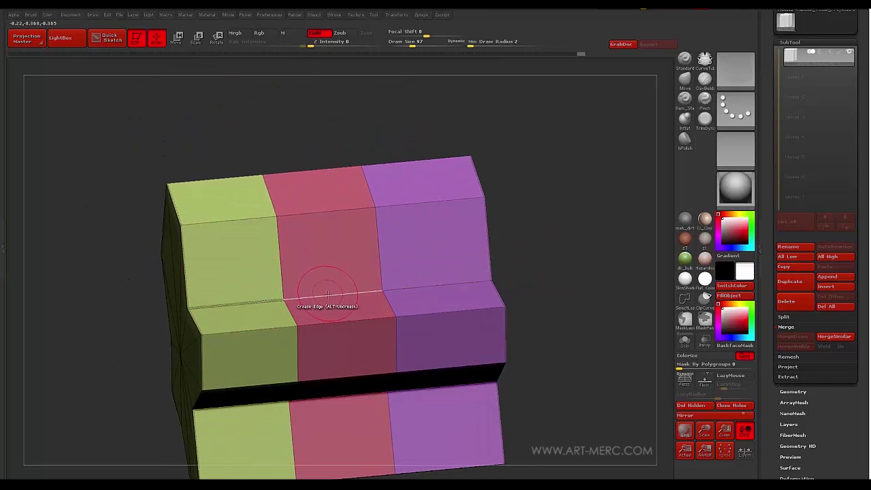
- Align the creased cylinder to a straight front view and append it as another mesh to the InsertMesh_1 brush
drag(128, 200, 185, 293)
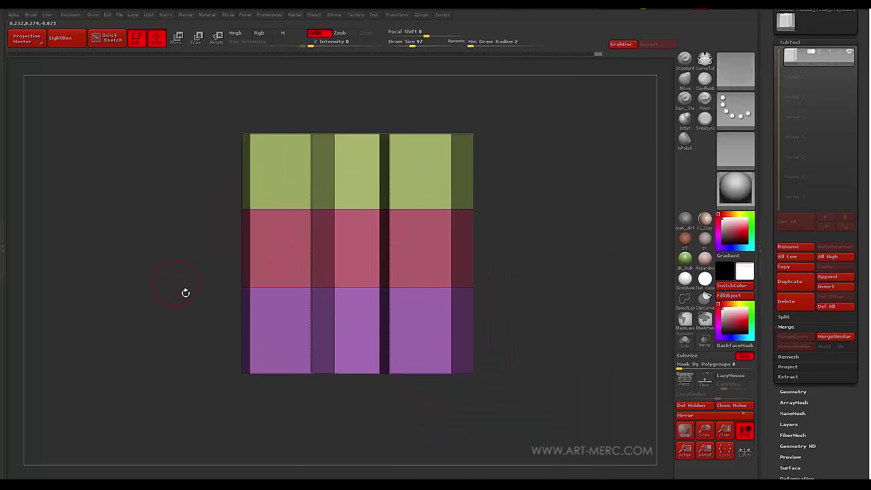
key(b)
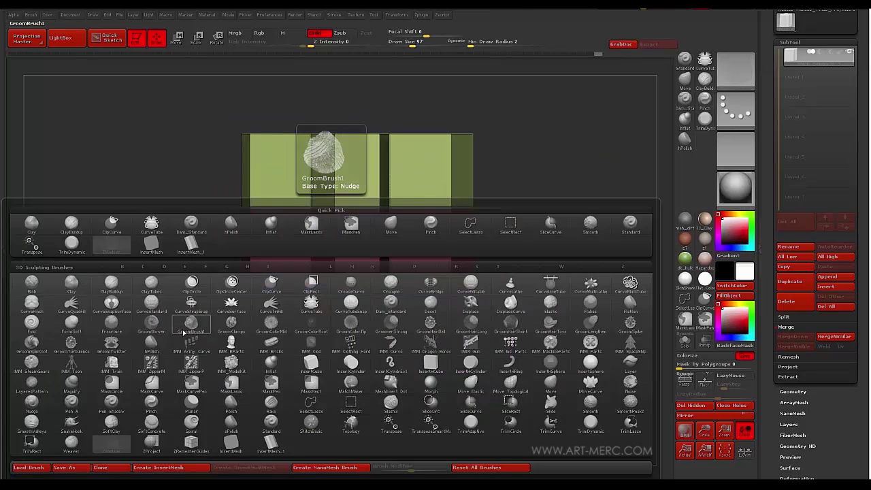
click(271, 445)
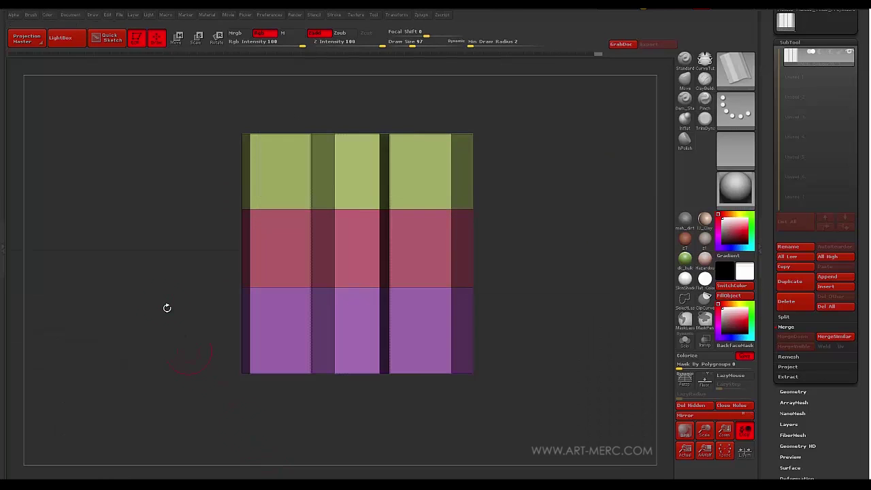
mouse_move(165, 306)
alt+mouse_down()
mouse_move(181, 332)
mouse_move(163, 357)
mouse_move(160, 331)
mouse_move(178, 306)
mouse_move(170, 317)
alt+mouse_up()
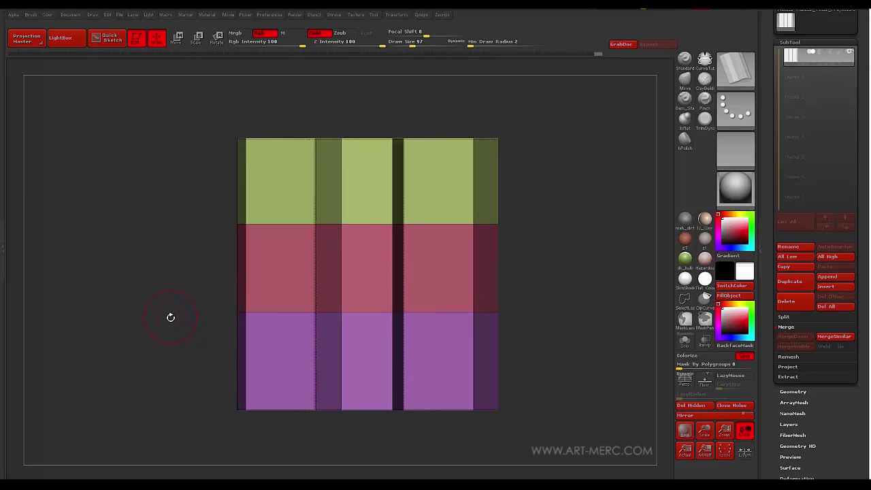
key(b)
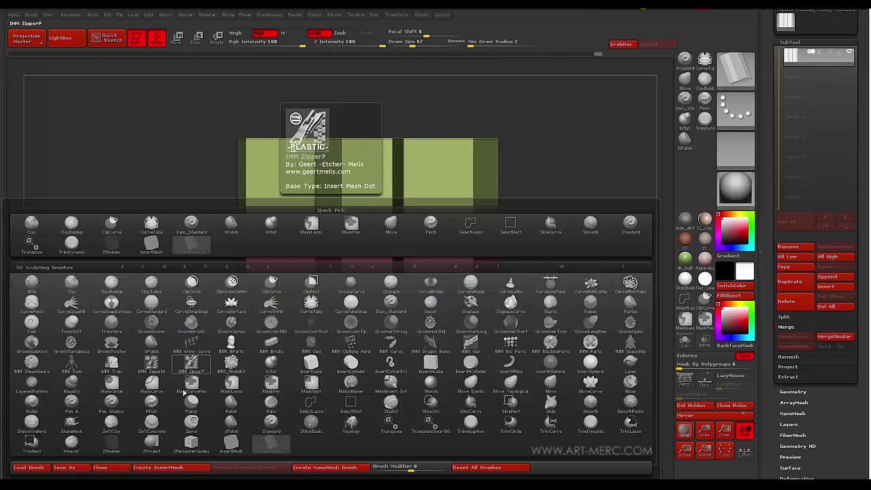
click(160, 467)
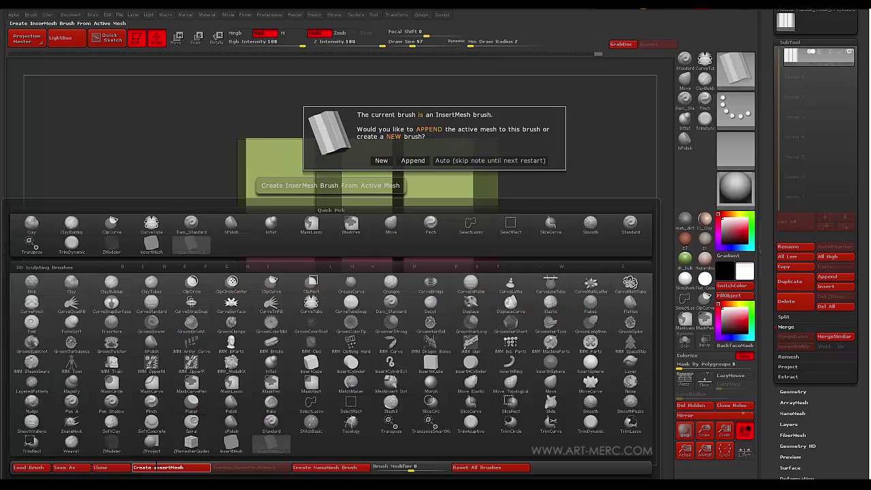
click(412, 160)
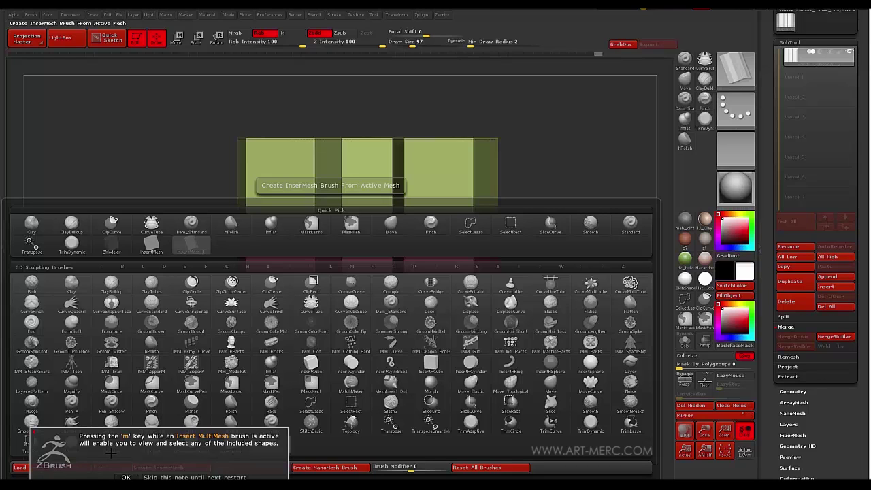
click(126, 477)
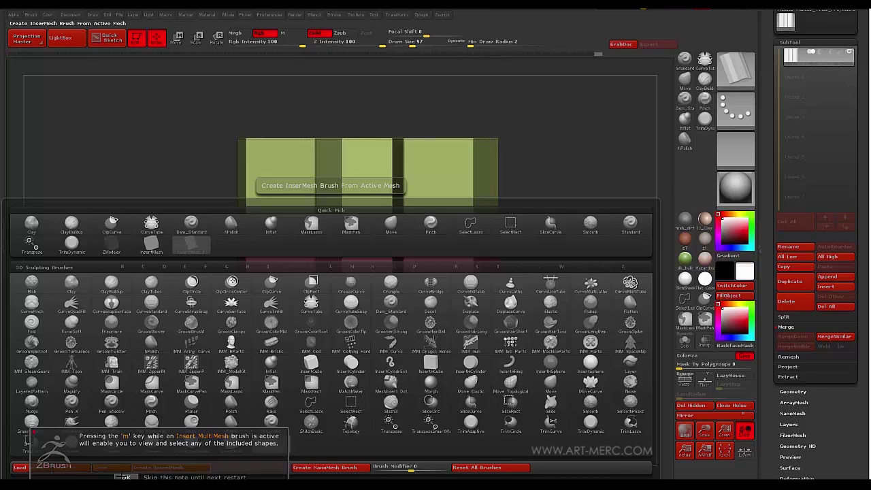
- Make the newly appended second mesh the active shape of the InsertMesh brush
mouse_move(160, 334)
alt+mouse_down()
mouse_move(133, 334)
mouse_move(150, 342)
mouse_move(151, 321)
alt+mouse_up()
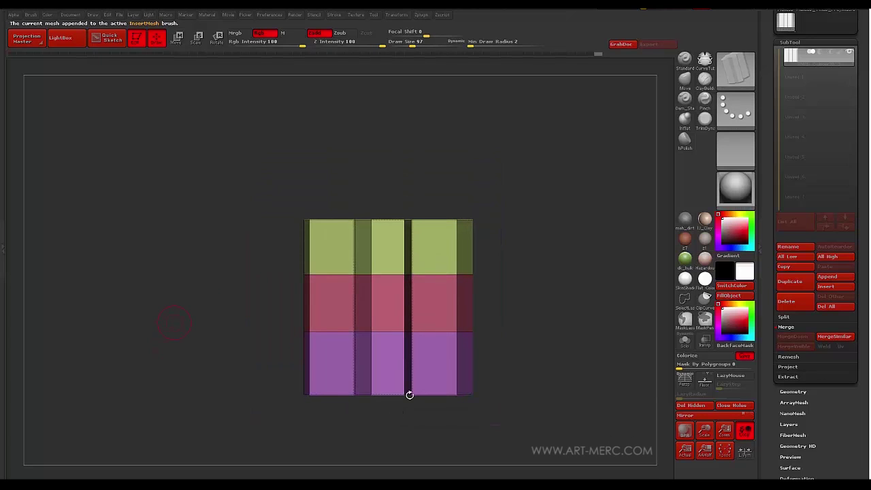
scroll(767, 136, up, 5)
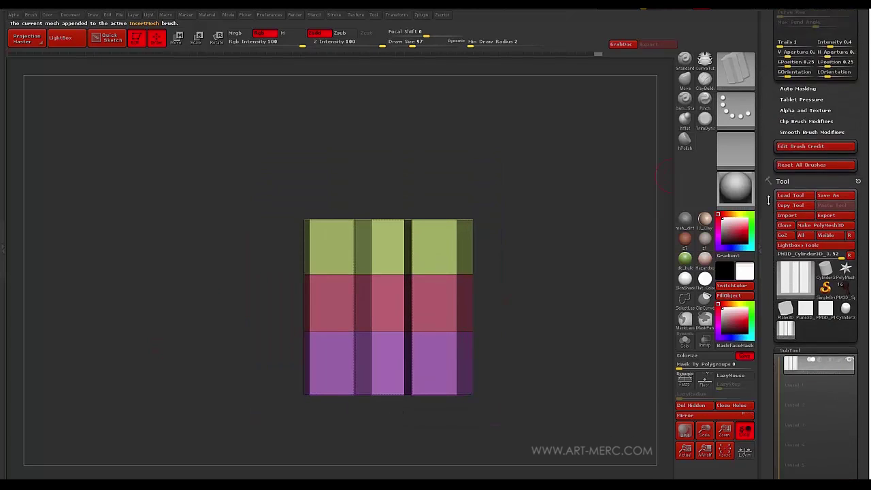
key(m)
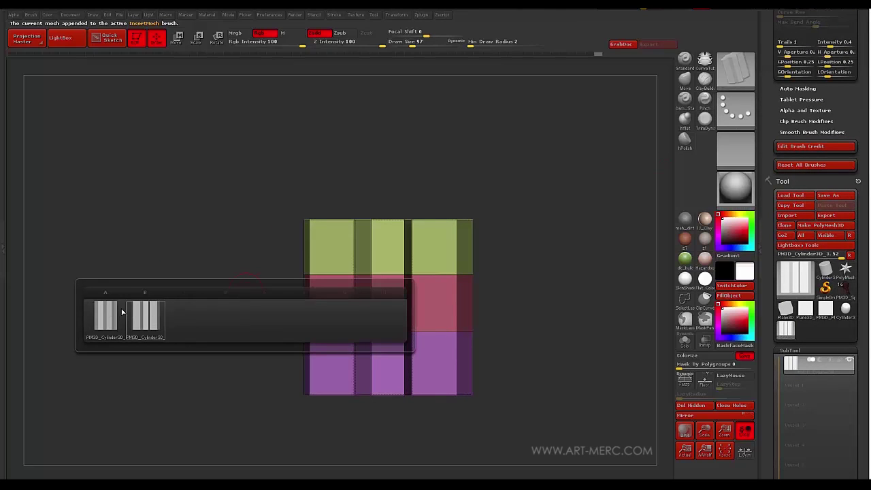
click(161, 313)
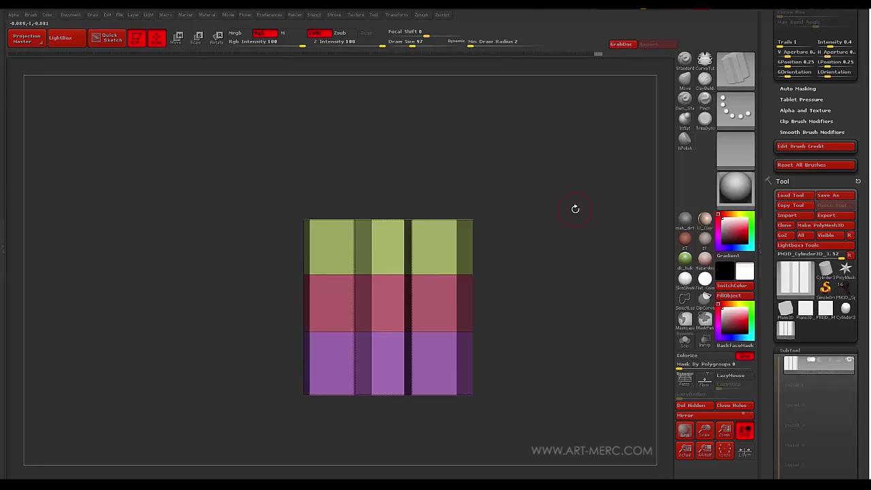
- Enable Curve Mode in the stroke's curve settings for the active InsertMesh brush
alt+drag(217, 336, 188, 329)
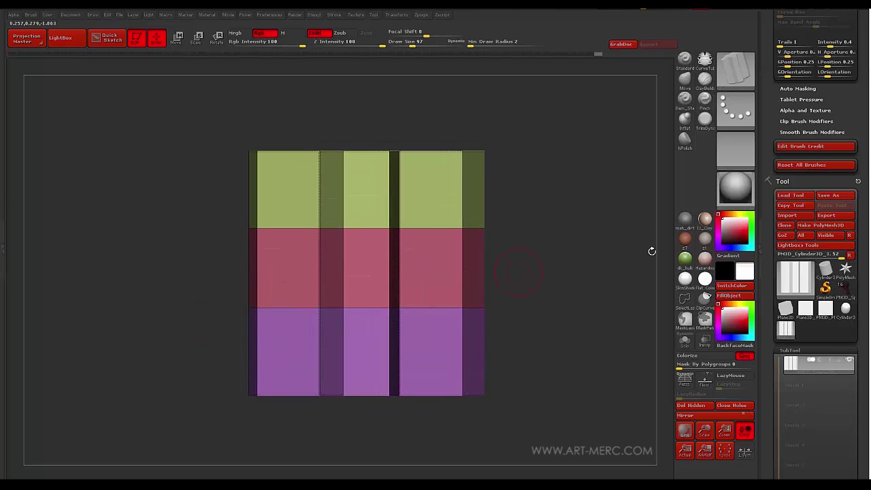
drag(768, 225, 767, 316)
mouse_move(771, 196)
mouse_down()
mouse_move(766, 268)
mouse_move(771, 210)
mouse_move(772, 256)
mouse_up()
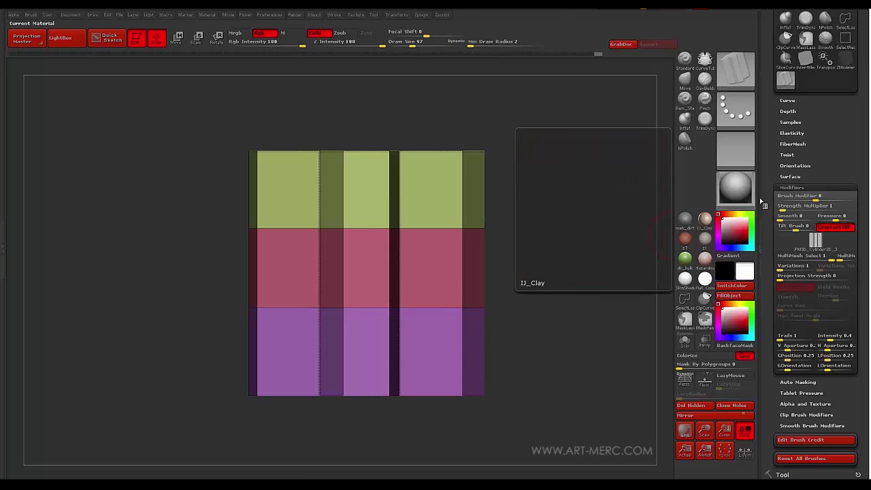
drag(769, 163, 763, 242)
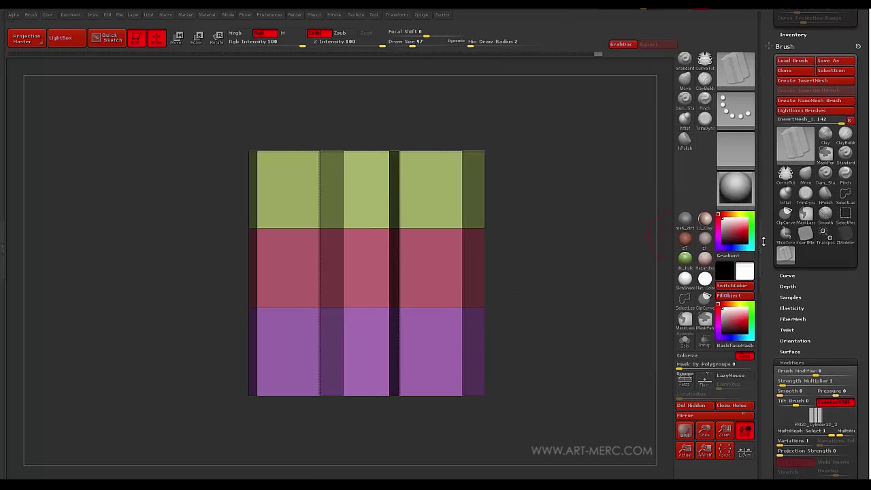
drag(765, 185, 759, 231)
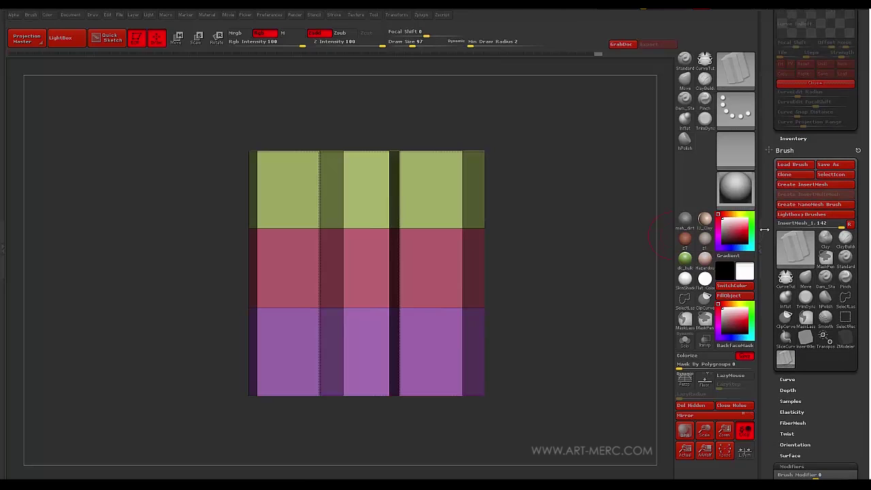
drag(767, 126, 770, 178)
click(791, 140)
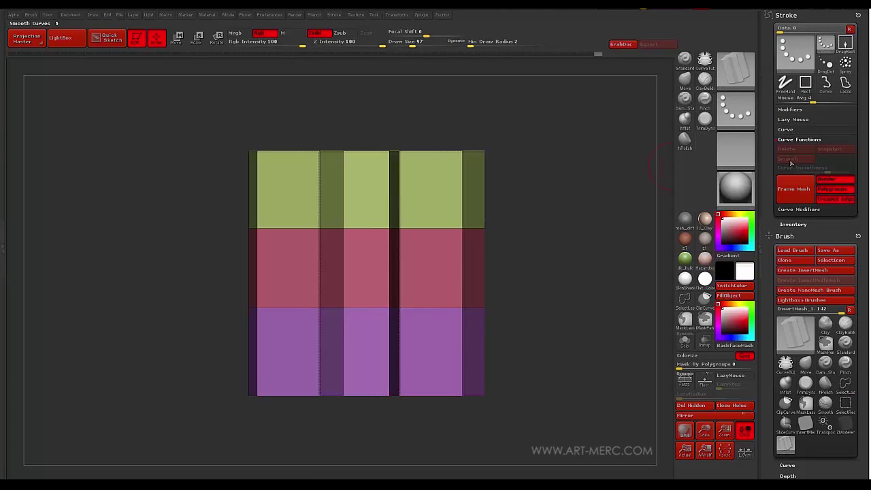
click(785, 129)
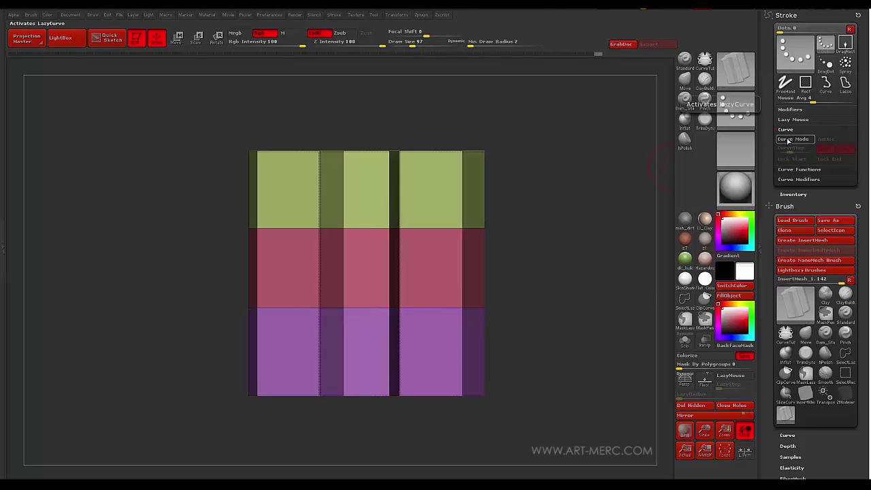
click(793, 139)
- Draw a long arching test strand from the green section of the cylinder out into empty canvas and undo it
drag(558, 329, 553, 262)
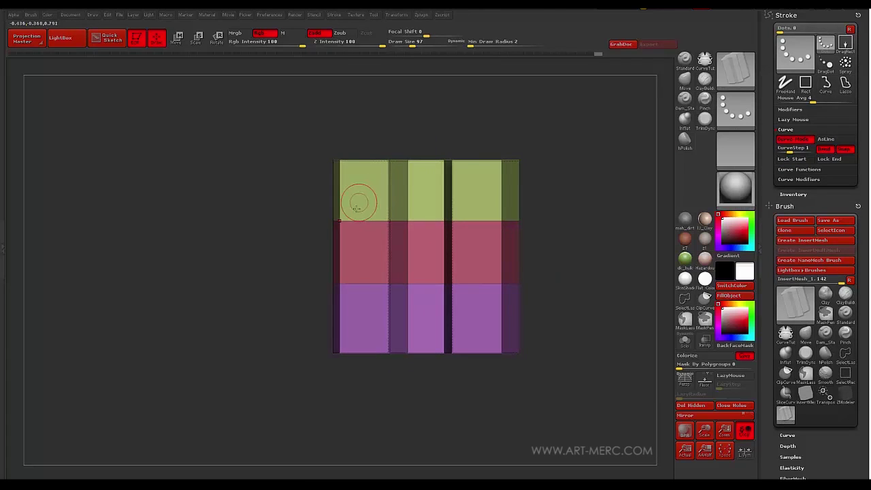
drag(272, 174, 120, 334)
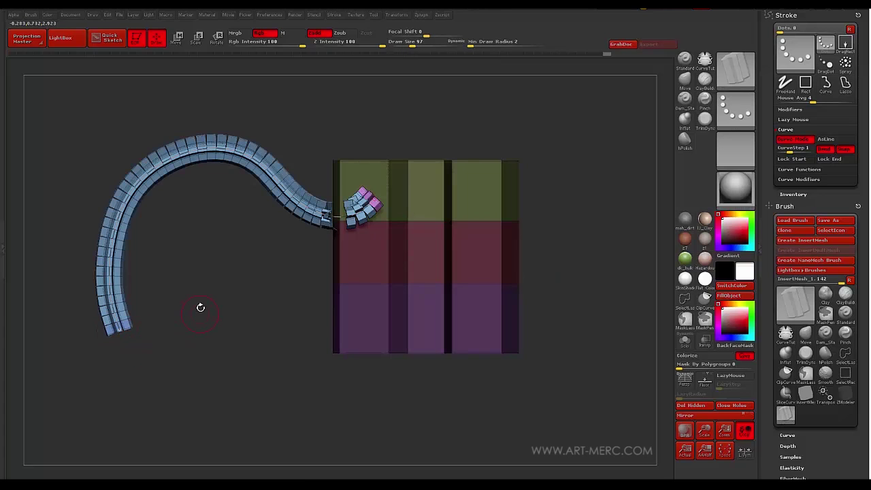
drag(201, 308, 259, 313)
key(ctrl+z)
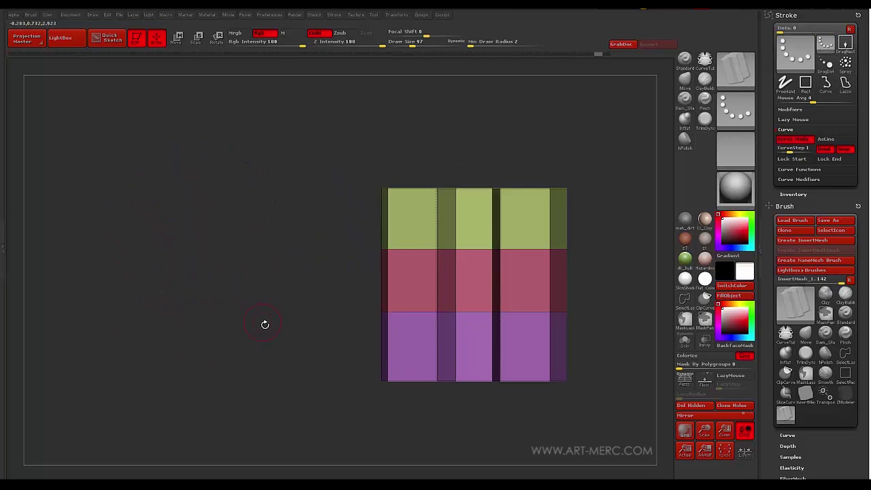
- Enable Weld Points and Stretch in the brush modifiers for the second mesh and set its Curve Res to 5
drag(767, 255, 765, 161)
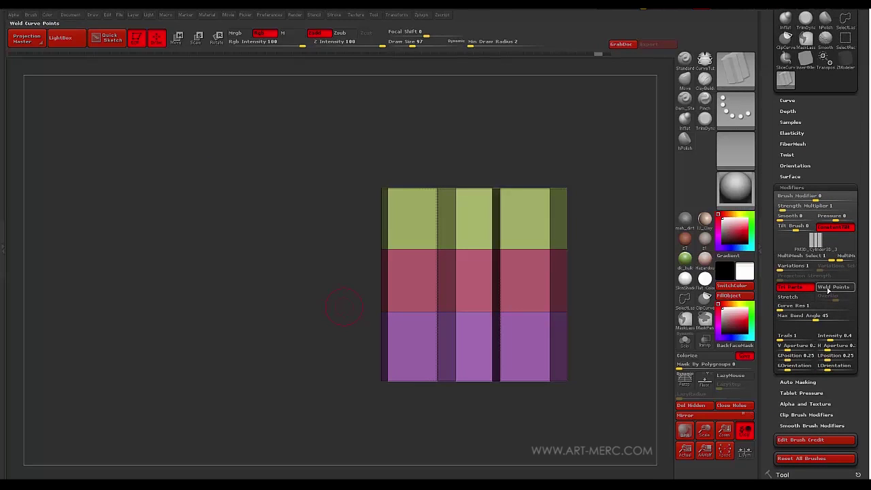
mouse_move(767, 123)
mouse_down()
mouse_move(766, 279)
mouse_move(767, 138)
mouse_up()
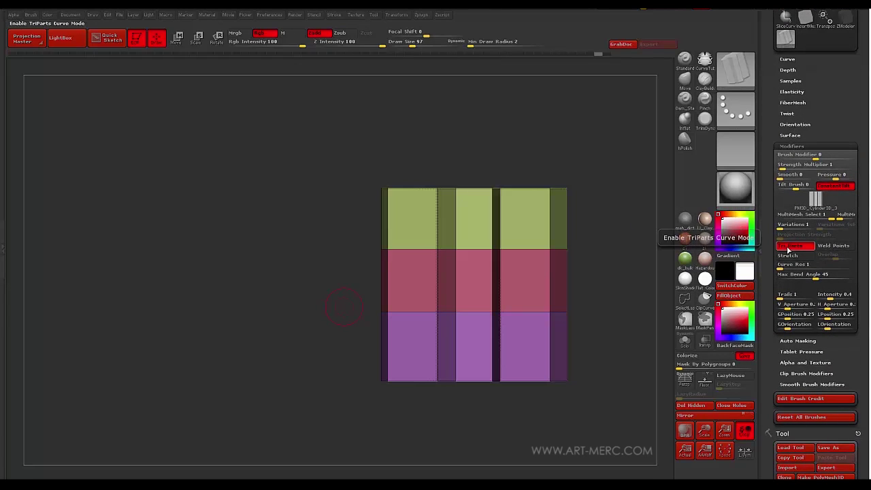
click(833, 246)
click(788, 255)
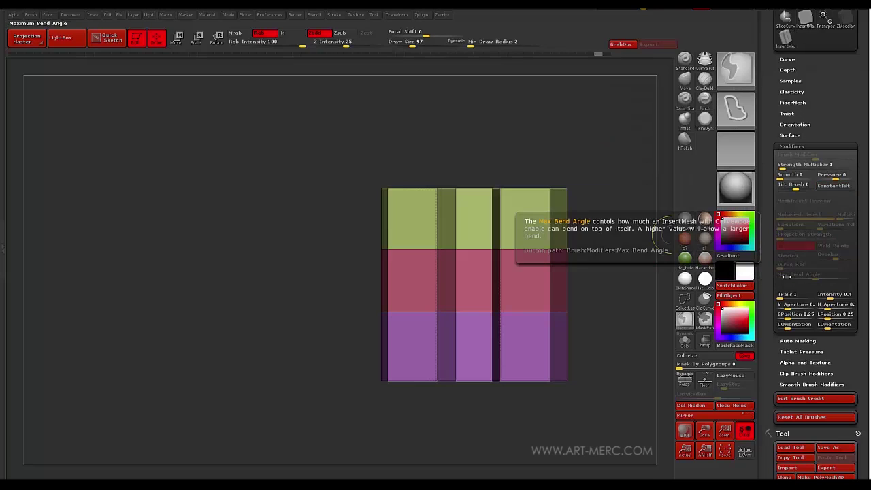
alt+drag(255, 312, 333, 306)
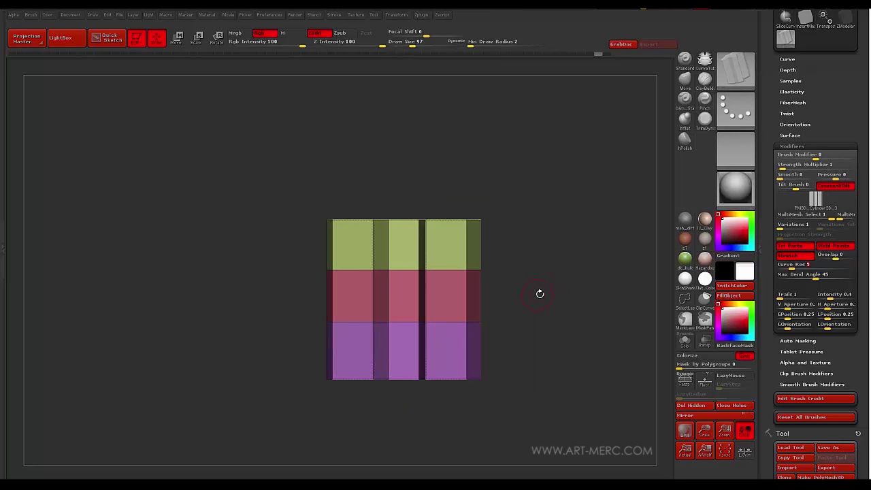
- Test the welded, stretched second mesh with an arching strand starting on the cylinder's green section, and undo the strand
drag(360, 244, 317, 243)
drag(106, 349, 108, 348)
mouse_move(159, 340)
mouse_down()
mouse_move(262, 313)
mouse_move(249, 314)
mouse_move(281, 318)
mouse_move(228, 315)
mouse_move(245, 310)
mouse_up()
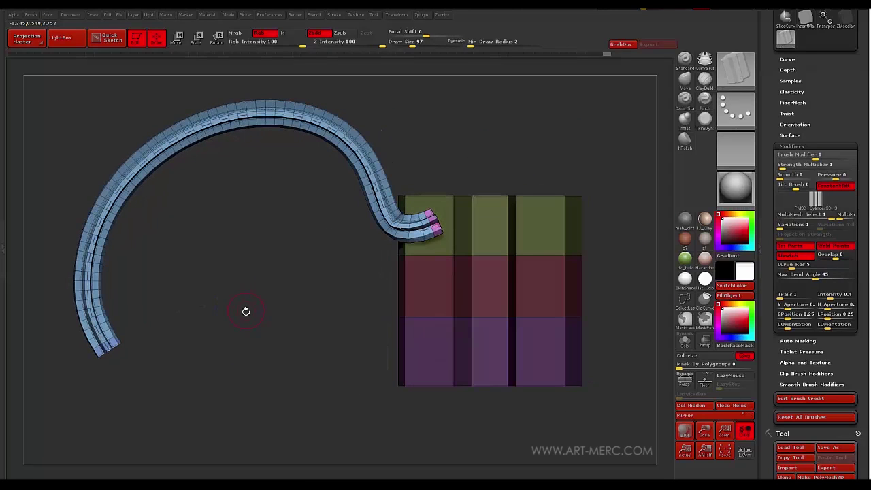
key(ctrl+z)
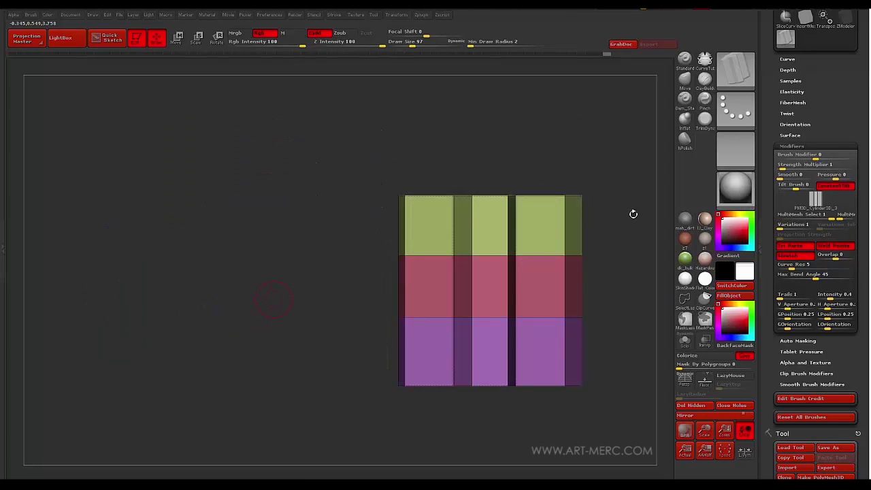
- Reselect the brush's second mesh, draw another curved test strand from the cylinder, inspect it from several angles, and undo it
drag(771, 155, 768, 163)
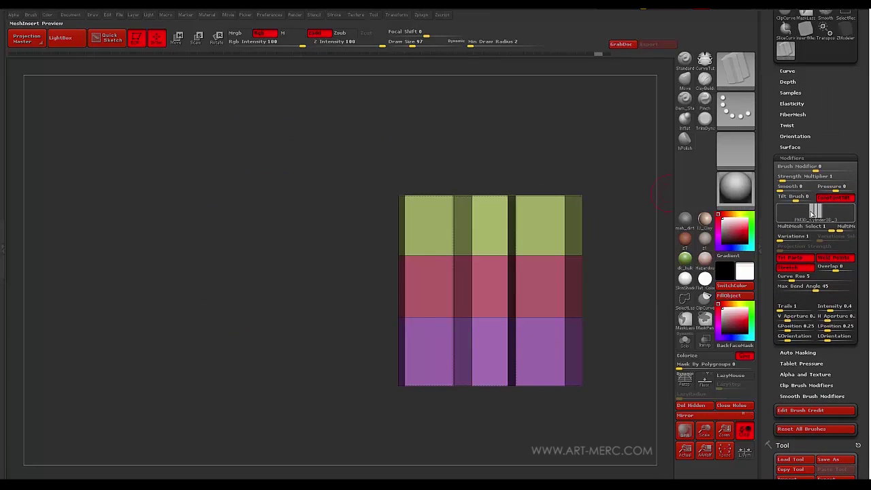
mouse_move(812, 215)
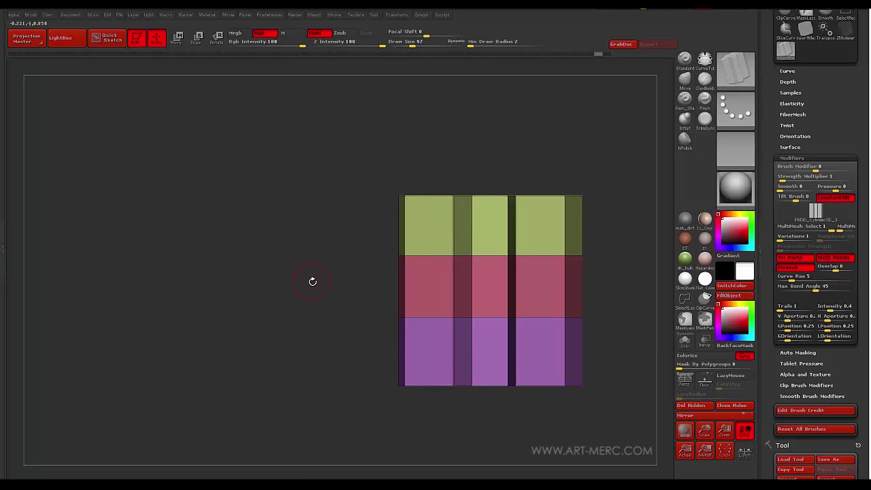
key(m)
click(215, 310)
mouse_move(450, 229)
mouse_down()
mouse_move(353, 218)
mouse_move(82, 353)
mouse_up()
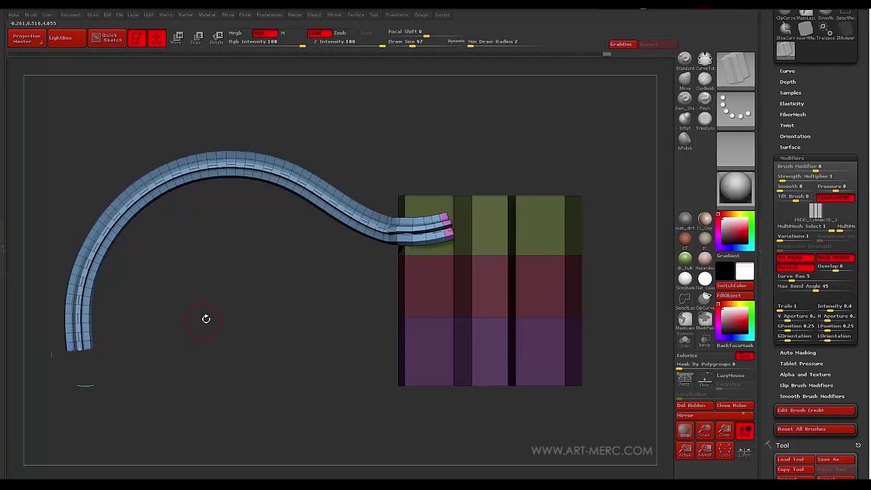
mouse_move(224, 313)
mouse_down()
mouse_move(259, 322)
mouse_move(208, 315)
mouse_up()
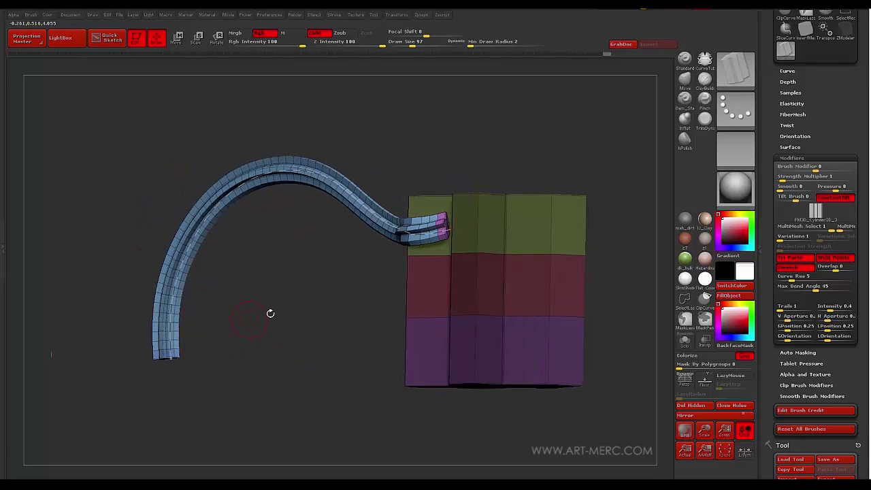
drag(314, 297, 317, 305)
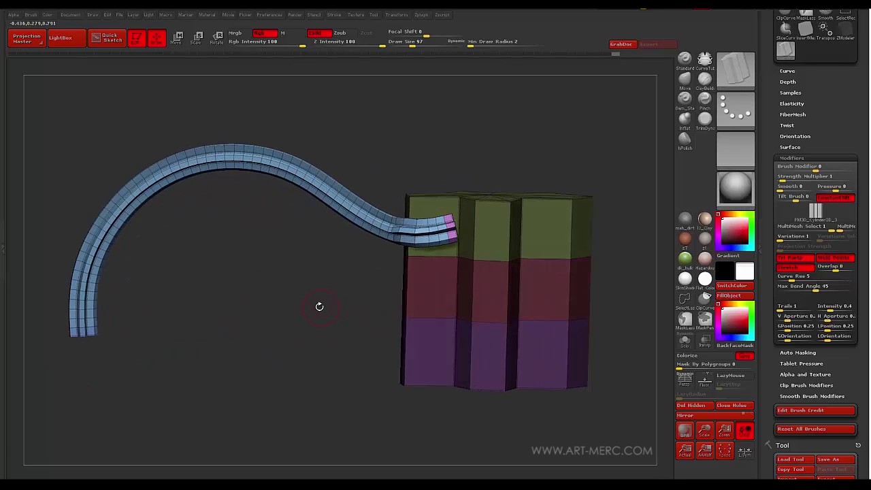
key(ctrl+z)
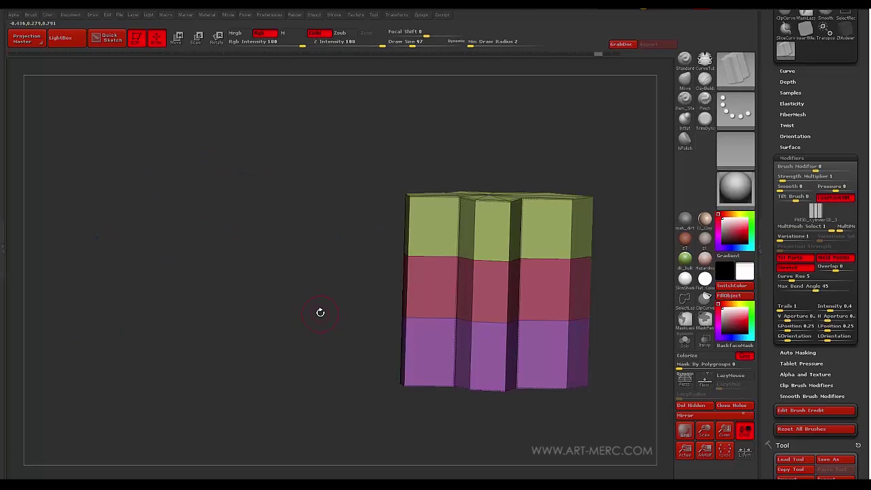
- Switch the InsertMesh brush to its first mesh, the original cylinder profile
key(b)
key(m)
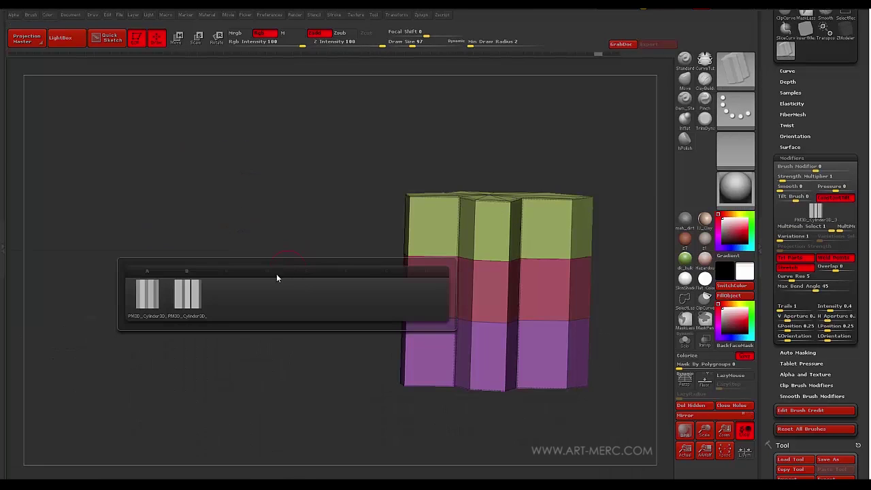
click(145, 296)
- Draw a curved test strand with the first mesh starting on the cylinder's red section and undo it
drag(434, 281, 146, 305)
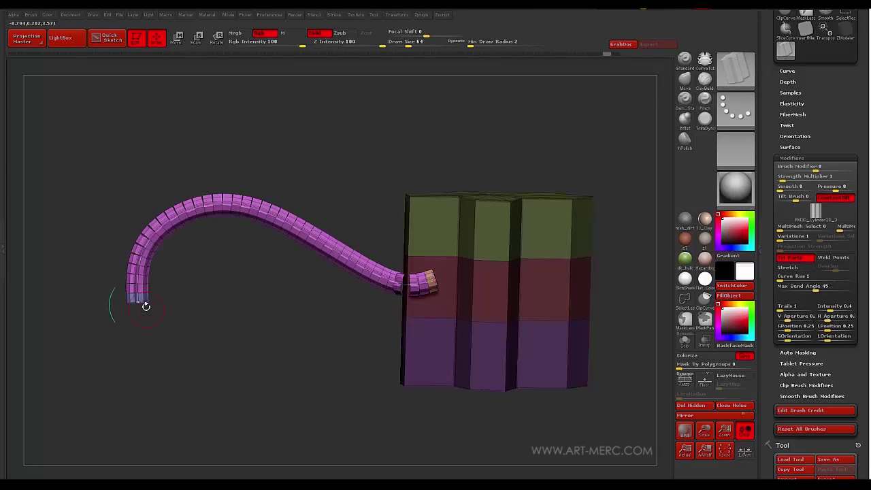
mouse_move(233, 314)
mouse_down()
mouse_move(229, 300)
mouse_move(252, 354)
mouse_move(306, 283)
mouse_move(289, 292)
mouse_move(303, 323)
mouse_move(417, 265)
mouse_move(304, 320)
mouse_move(299, 411)
mouse_move(300, 323)
mouse_move(315, 327)
mouse_move(333, 304)
mouse_up()
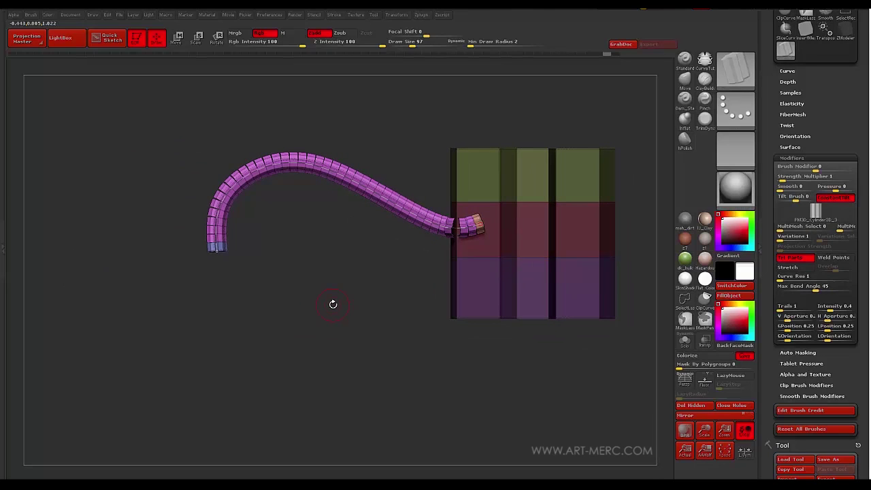
key(ctrl+z)
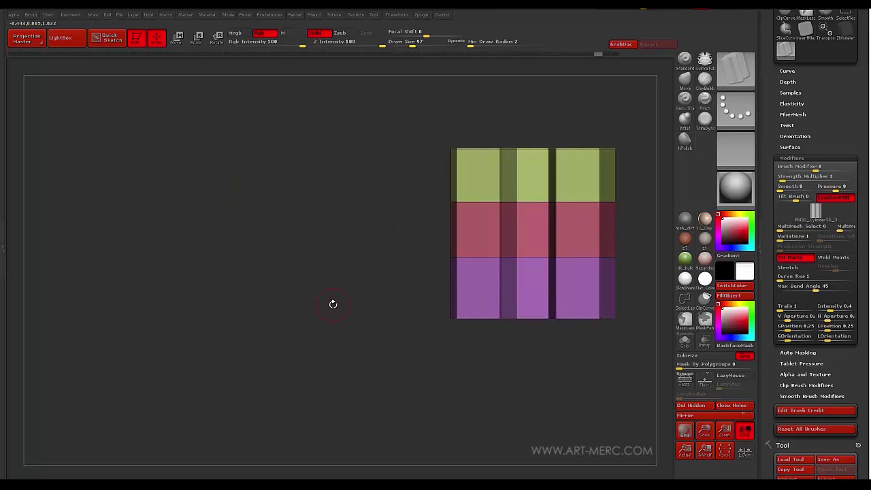
- Enable Weld Points and Stretch for the first mesh and set its Curve Res to 6
click(834, 258)
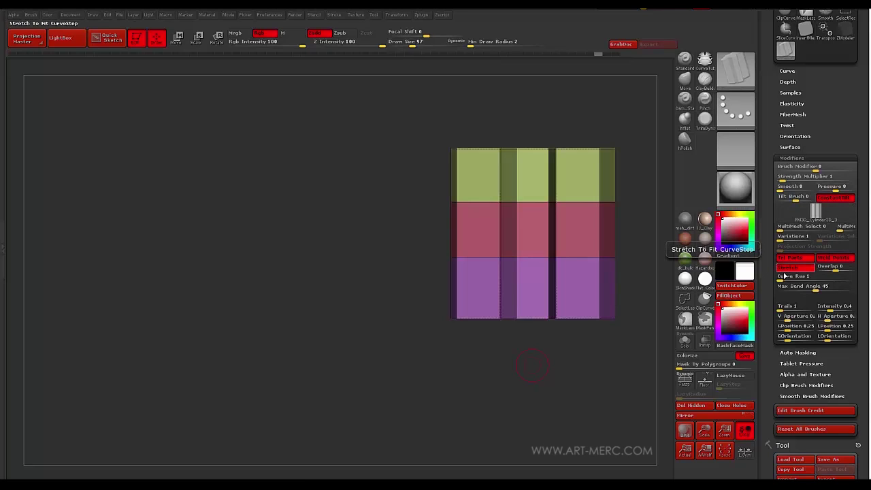
click(787, 268)
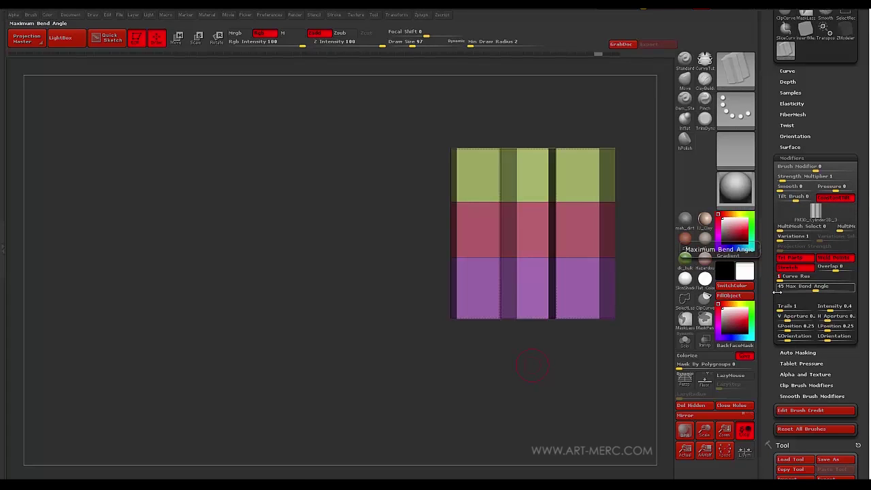
click(773, 277)
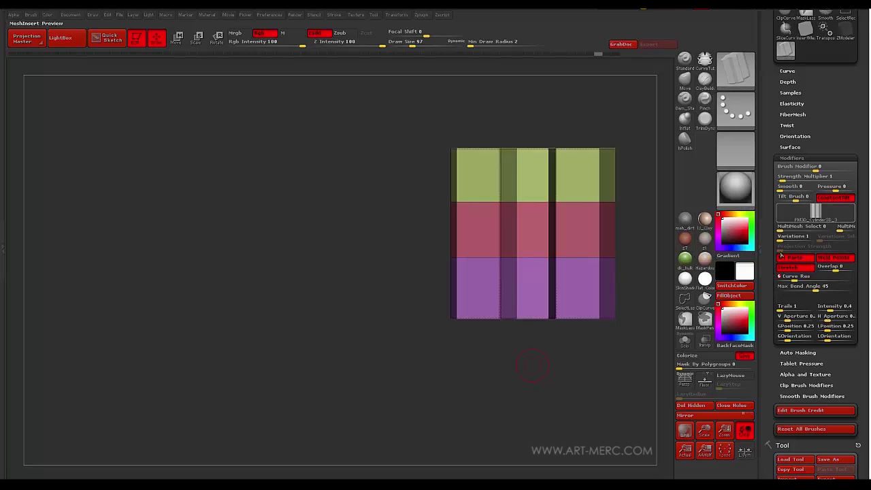
mouse_move(343, 321)
alt+mouse_down()
mouse_move(297, 282)
mouse_move(308, 355)
mouse_move(316, 321)
mouse_move(337, 324)
alt+mouse_up()
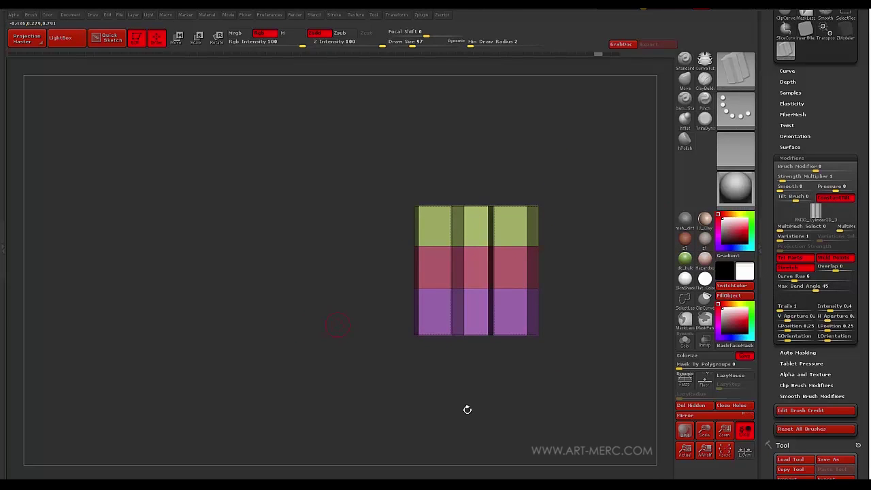
- Draw a long arching strand with the first mesh from the cylinder's green section out into empty canvas
drag(771, 157, 772, 179)
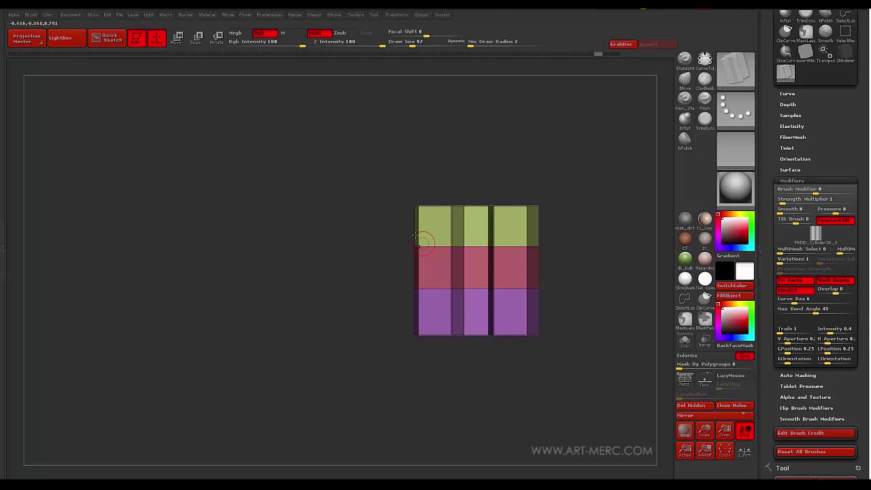
drag(248, 140, 151, 324)
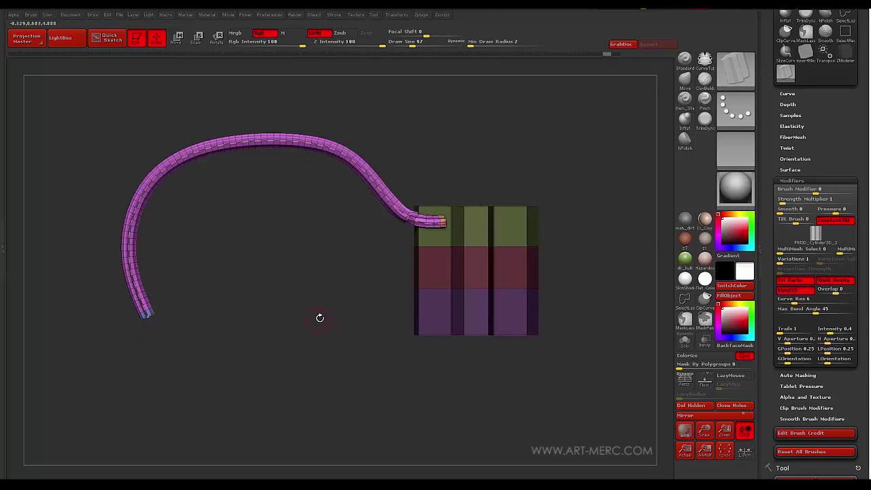
- Draw a wavy strand with the first mesh from the cylinder's red section out into the empty canvas below the arching strand
alt+drag(319, 318, 423, 302)
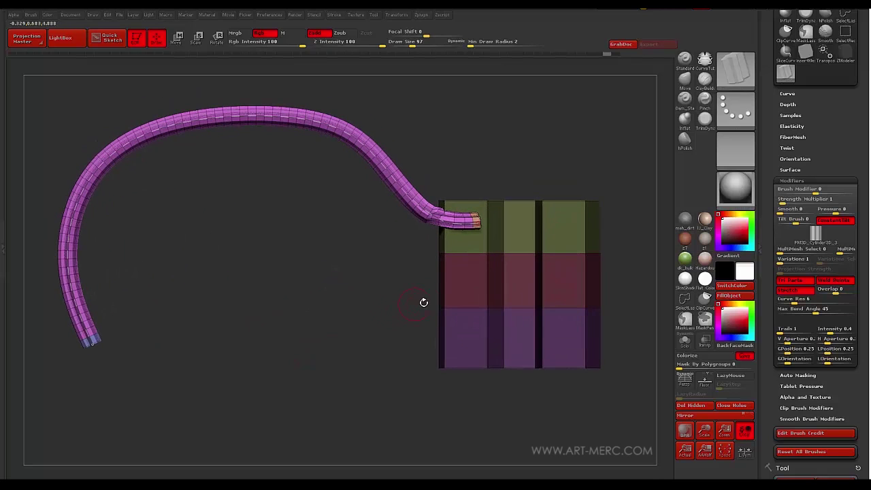
click(448, 253)
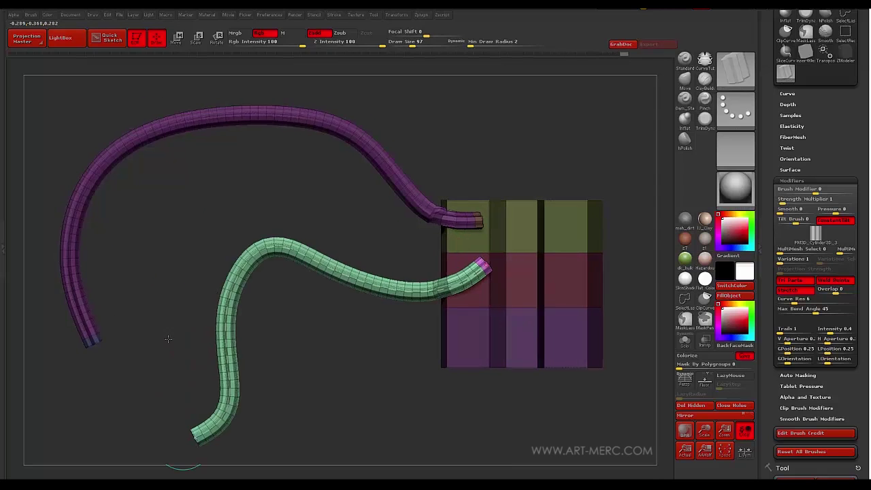
alt+drag(195, 435, 245, 278)
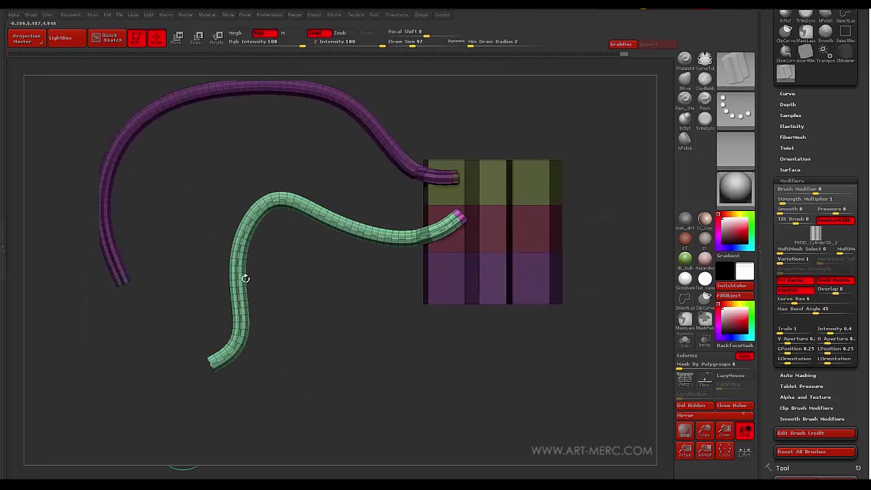
drag(305, 301, 364, 331)
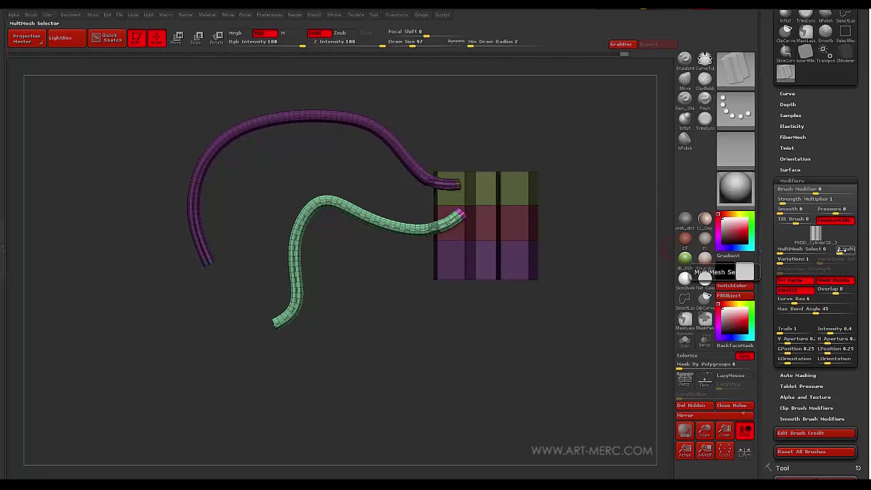
- Set the MultiMesh Selector to 2 and draw an S-curved strand from the cylinder's green section, away from the first strand
click(843, 249)
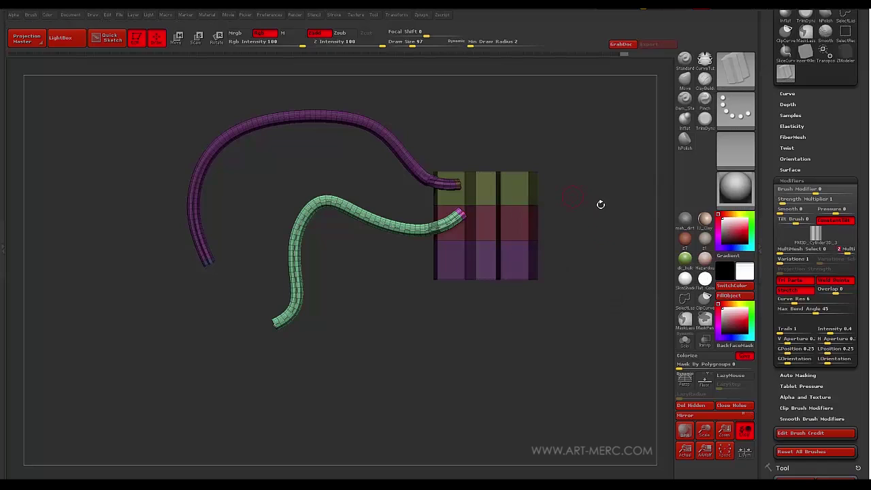
alt+drag(426, 325, 439, 356)
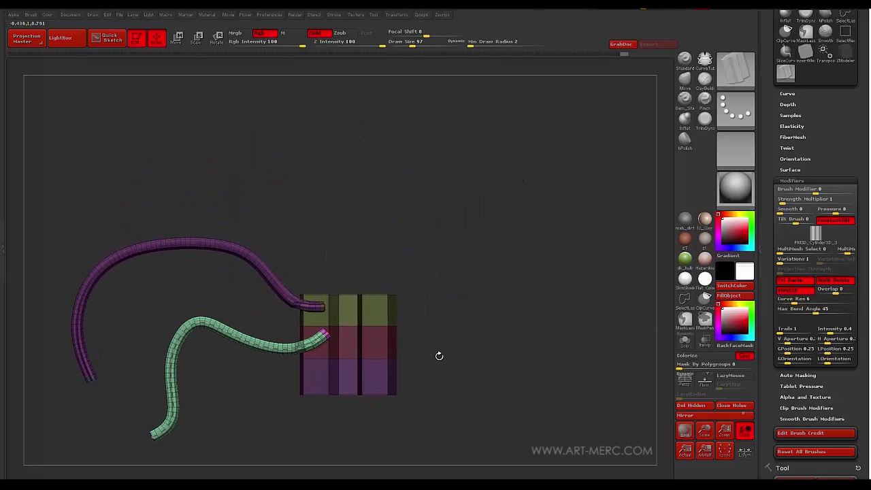
click(603, 230)
drag(532, 310, 494, 274)
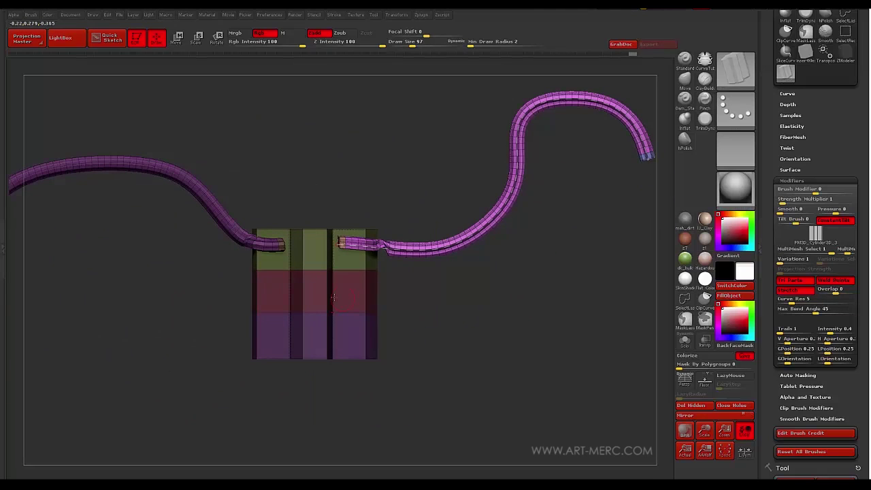
- Draw two wavy strands from the cylinder's red section, one out on each side of the cylinder
drag(539, 338, 600, 253)
drag(481, 369, 404, 287)
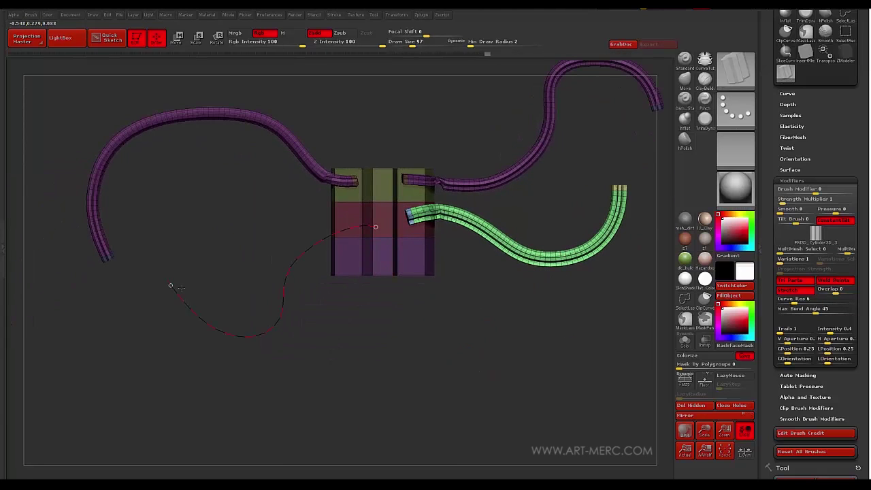
click(170, 286)
drag(330, 317, 361, 209)
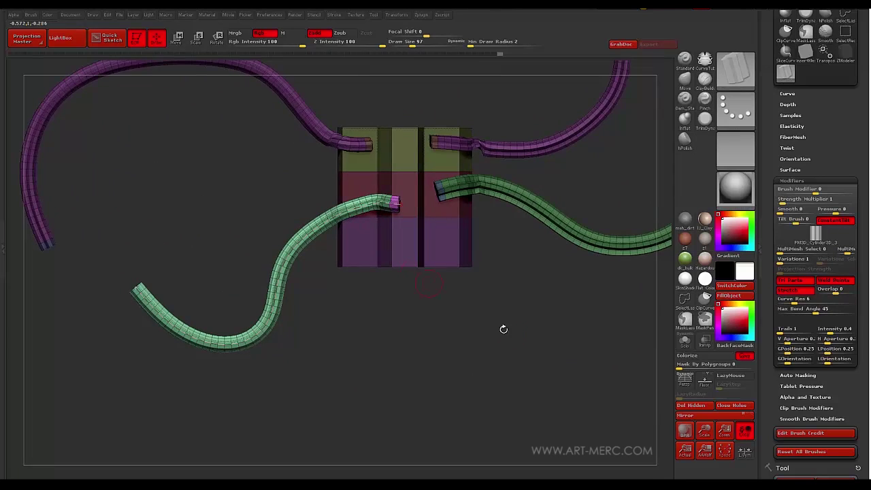
alt+drag(503, 329, 475, 344)
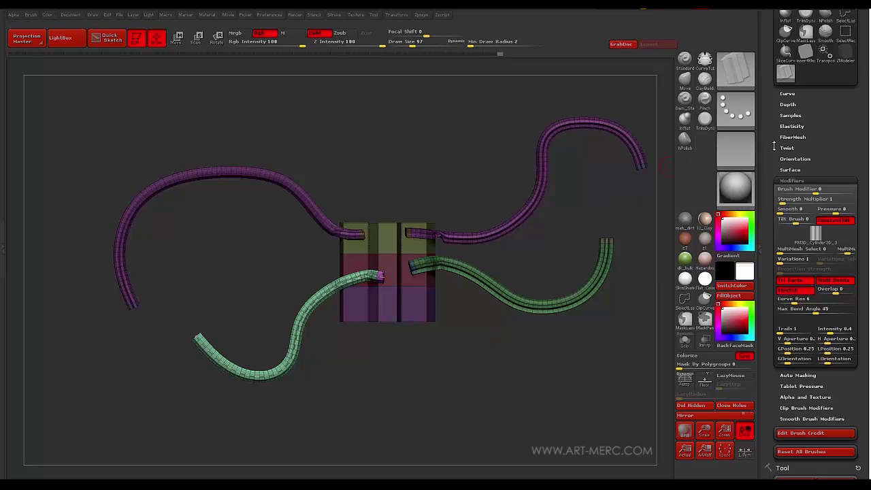
- Enable Size in the stroke's Curve Modifiers so the falloff curve controls strand thickness
scroll(774, 145, up, 10)
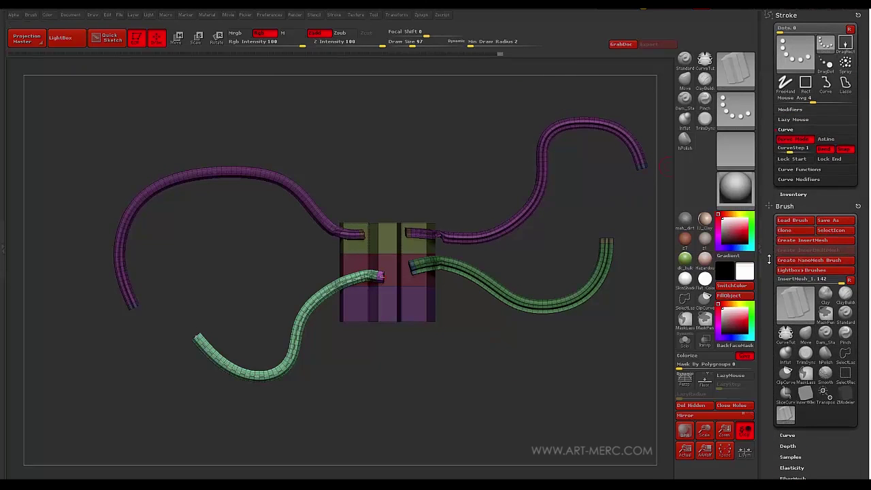
scroll(769, 259, down, 1)
click(789, 175)
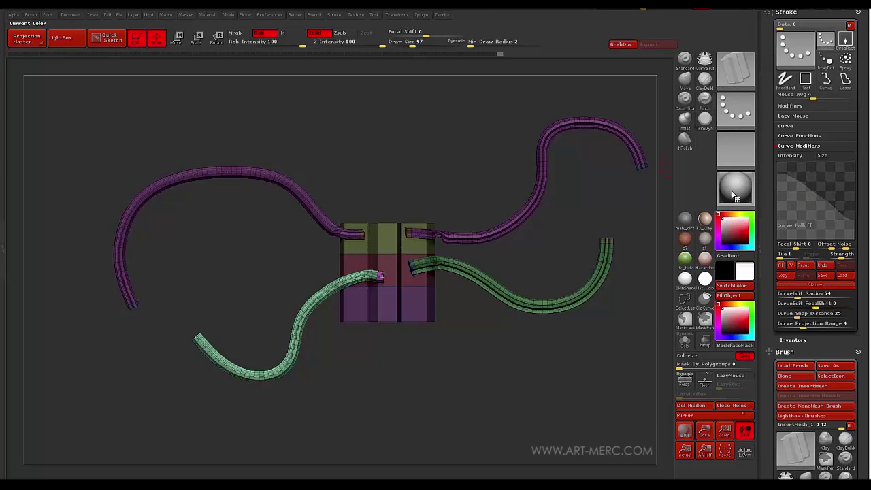
mouse_move(823, 201)
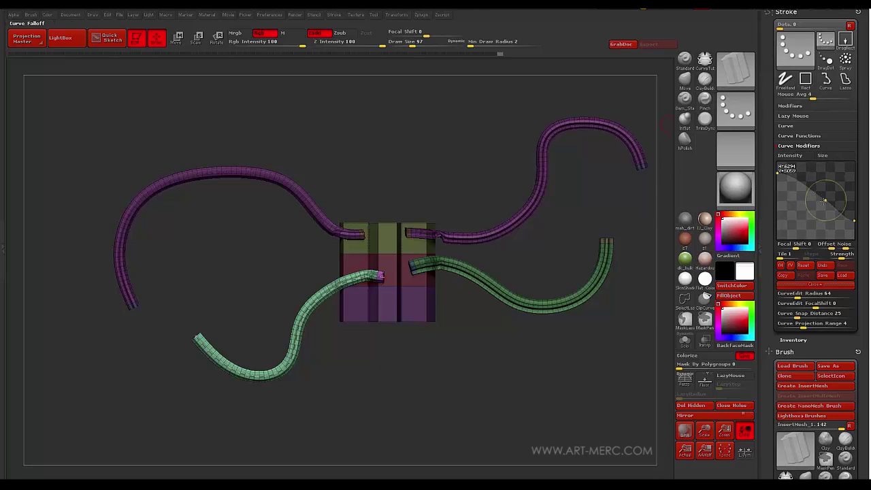
click(827, 157)
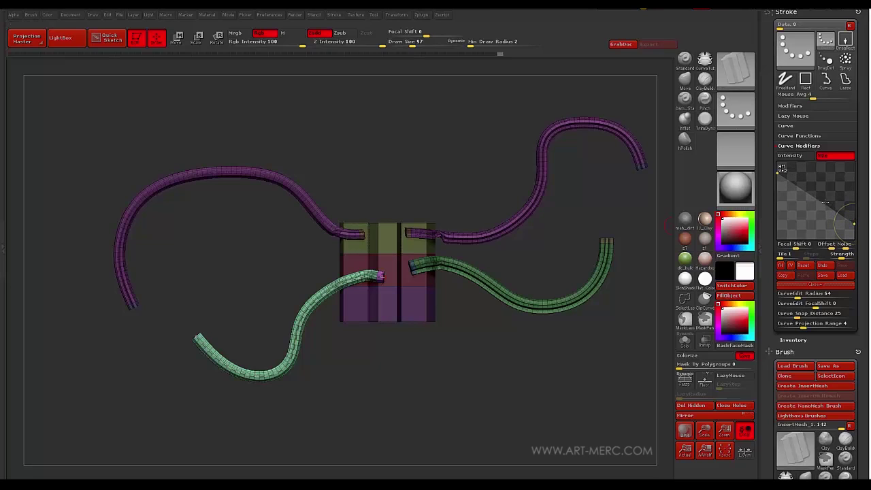
- Try a Curve Falloff with a dip and a rise on a test strand from the green section, and undo the strand
drag(853, 222, 830, 196)
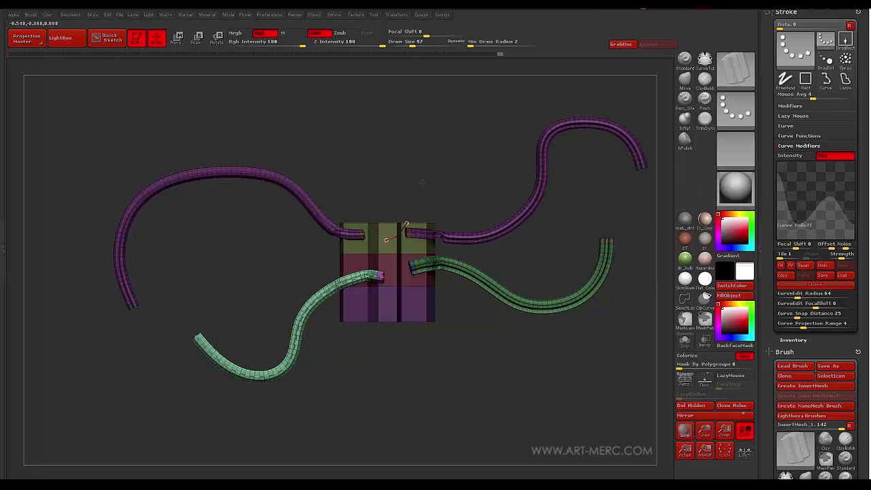
drag(253, 102, 196, 106)
mouse_move(340, 156)
mouse_down()
mouse_move(369, 169)
mouse_move(355, 168)
mouse_move(371, 124)
mouse_move(408, 213)
mouse_move(436, 197)
mouse_move(381, 206)
mouse_up()
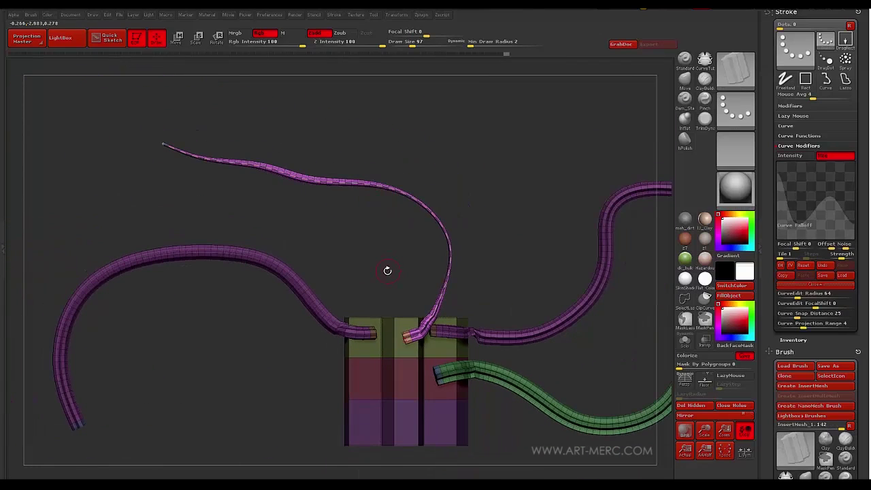
key(ctrl+z)
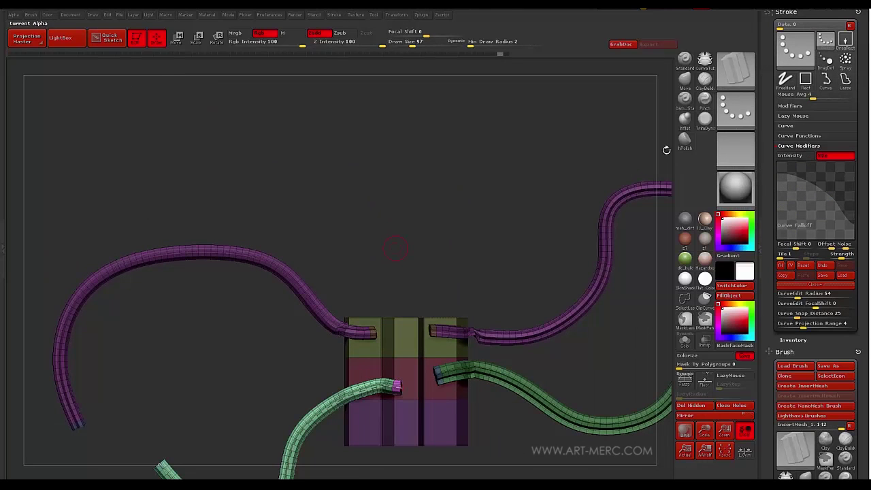
- Draw a long curling strand from the cylinder's green section upward, tapering to a thin tip with the downward-sloping Curve Falloff
drag(453, 247, 426, 270)
drag(461, 151, 233, 117)
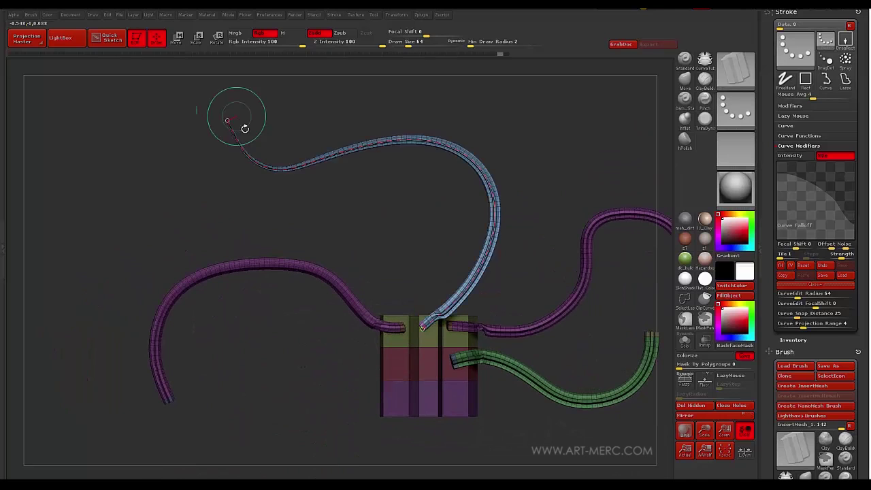
drag(373, 218, 420, 299)
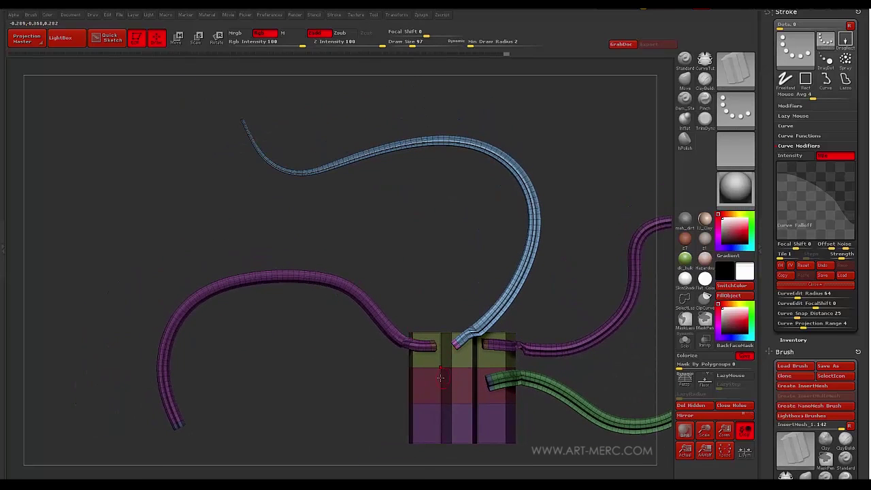
- Set Draw Size to 297 and draw a thick tapered S-shaped strand from the cylinder's red section
key(s)
click(466, 376)
alt+drag(348, 397, 350, 310)
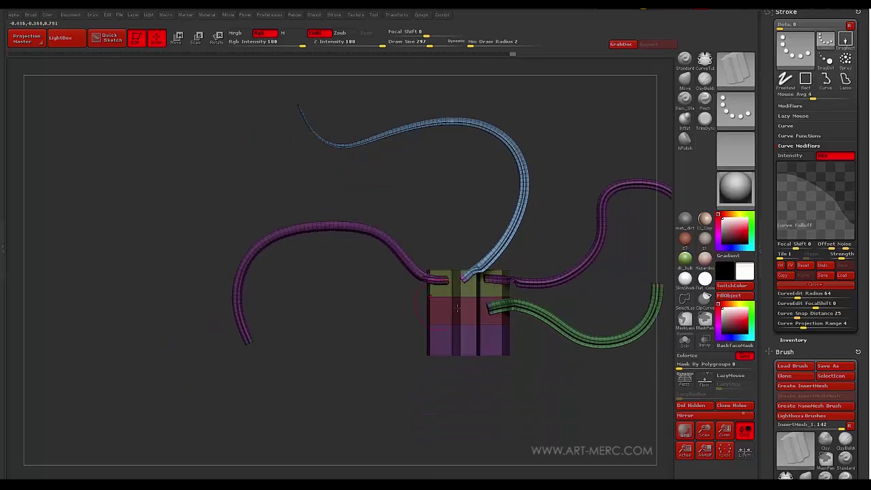
click(125, 321)
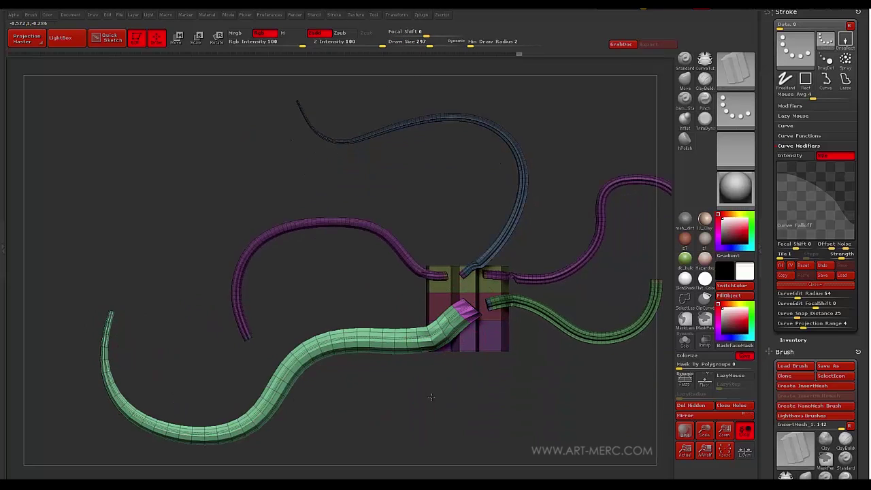
alt+drag(431, 397, 411, 333)
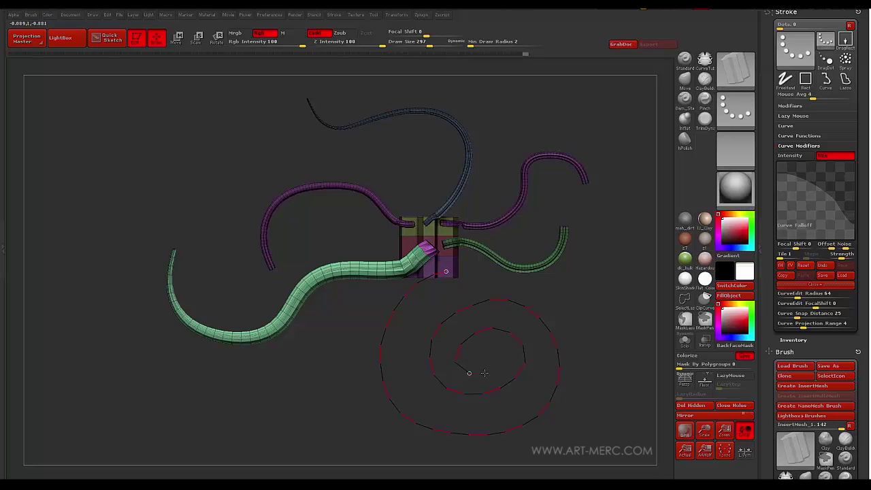
- Draw a tapered spiral strand from the cylinder's purple section, coiling inward below the cylinder
click(502, 361)
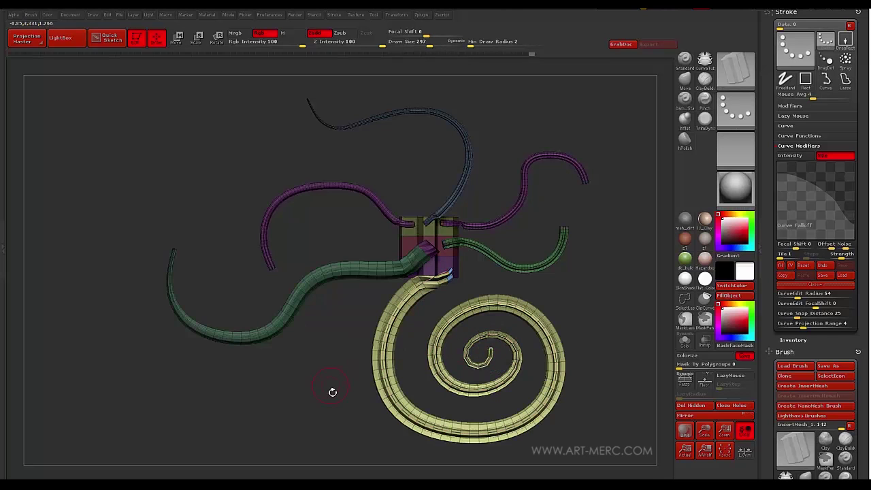
mouse_move(330, 388)
mouse_down()
mouse_move(455, 392)
mouse_move(328, 392)
mouse_move(352, 388)
mouse_move(355, 403)
mouse_move(397, 430)
mouse_move(392, 409)
mouse_up()
click(441, 264)
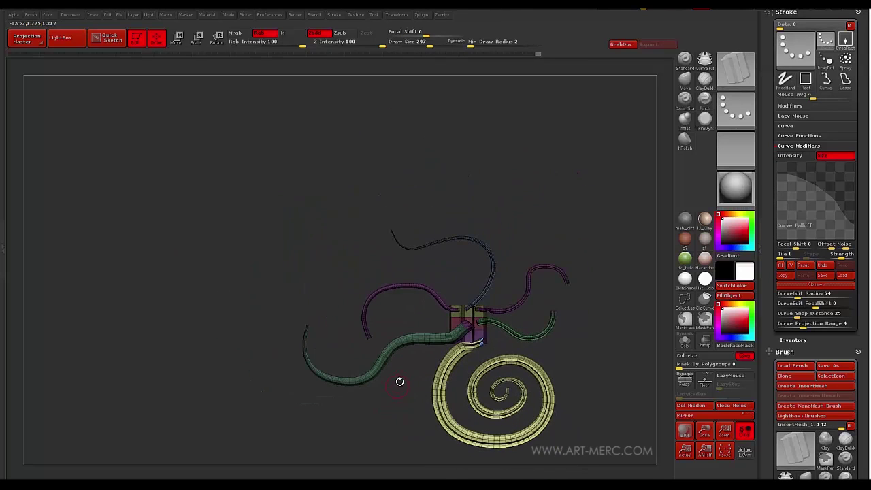
- Set Draw Size to 1000 and draw a very thick tapered strand that curls into a large loop from the cylinder's green section
key(s)
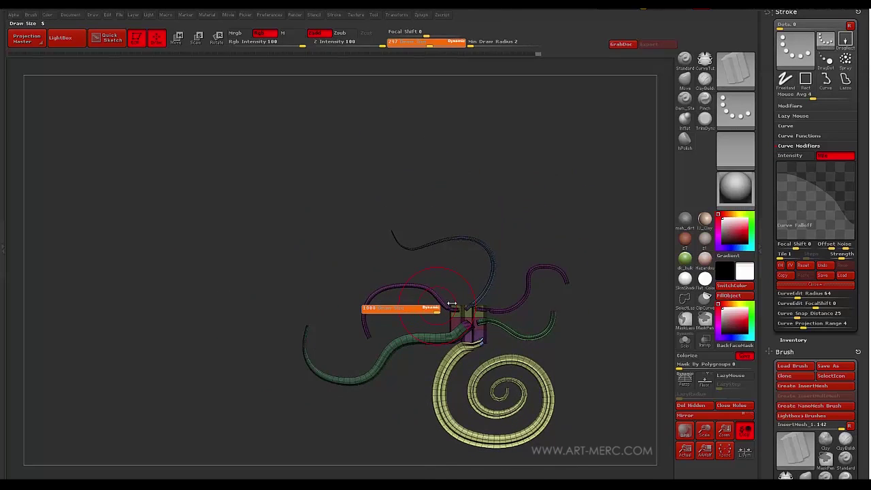
drag(422, 320, 425, 313)
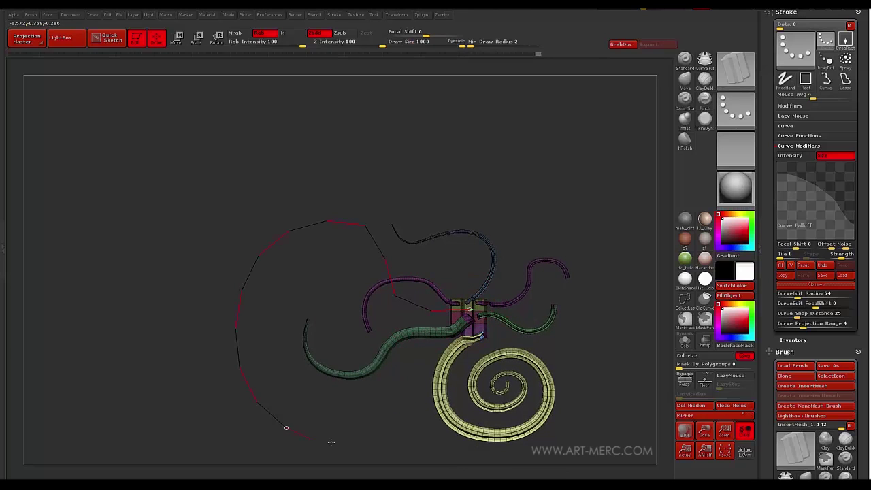
drag(271, 363, 311, 404)
mouse_move(174, 289)
mouse_down()
mouse_move(260, 284)
mouse_move(139, 272)
mouse_up()
mouse_move(330, 271)
mouse_down()
mouse_move(200, 258)
mouse_move(242, 286)
mouse_move(276, 245)
mouse_move(261, 265)
mouse_move(308, 332)
mouse_move(233, 292)
mouse_move(163, 285)
mouse_move(359, 295)
mouse_move(416, 269)
mouse_up()
click(466, 288)
- Turn off the polygroup wireframe display and preview the strands with dynamic subdivision smoothing
mouse_move(429, 133)
shift+mouse_down()
mouse_move(387, 140)
mouse_move(369, 158)
mouse_move(381, 189)
mouse_move(385, 173)
shift+mouse_up()
key(shift+f)
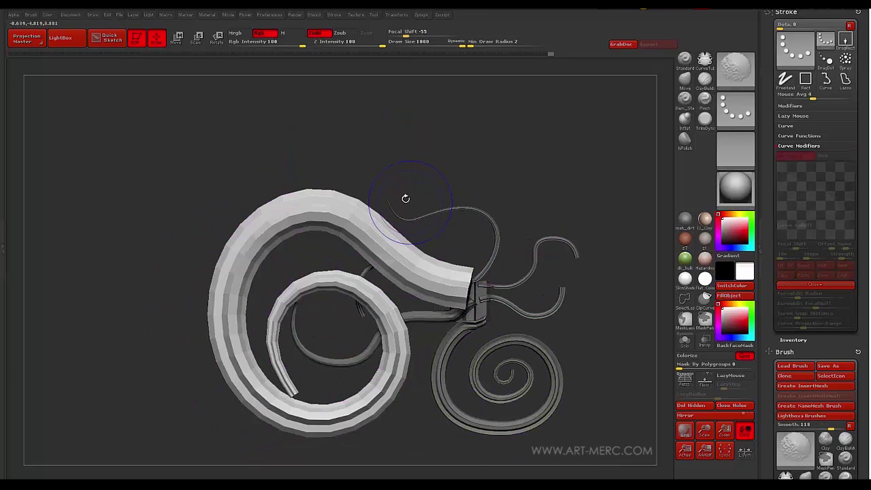
key(d)
drag(379, 160, 273, 202)
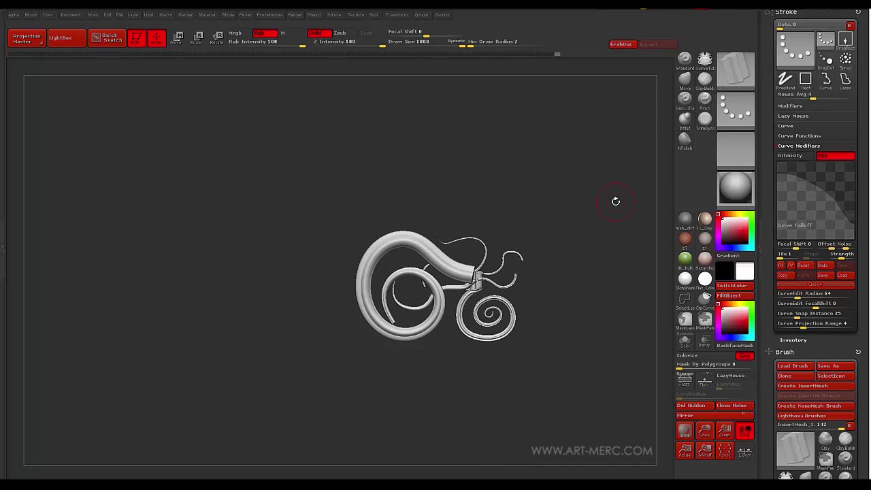
- Switch the active tool from the strand test model to the female character head with long brown hair and frame her face
click(733, 72)
scroll(766, 232, down, 5)
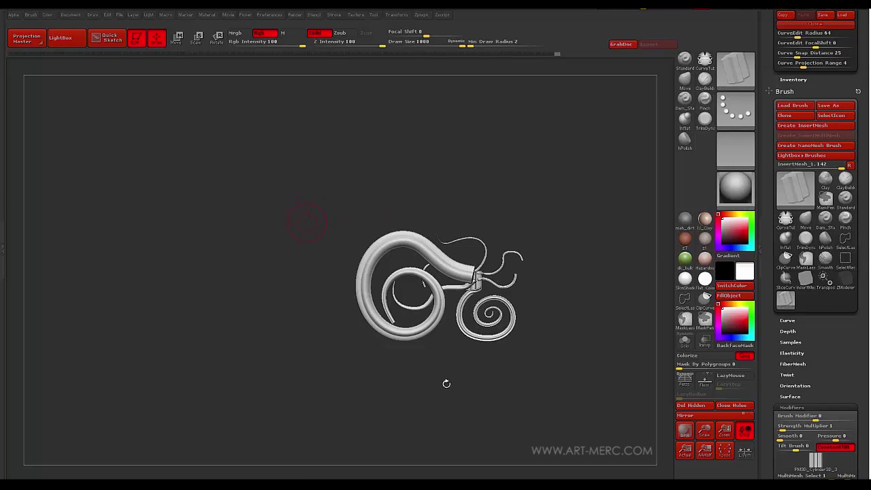
scroll(768, 373, down, 6)
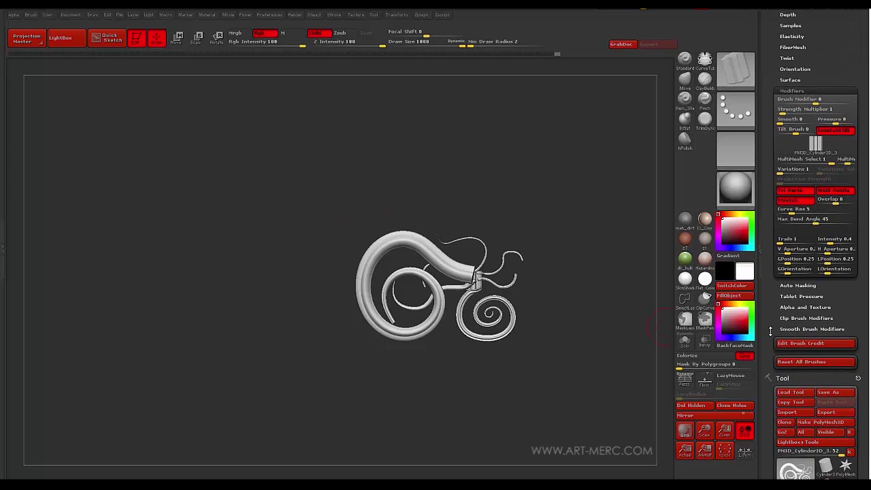
scroll(765, 300, down, 3)
scroll(768, 344, down, 2)
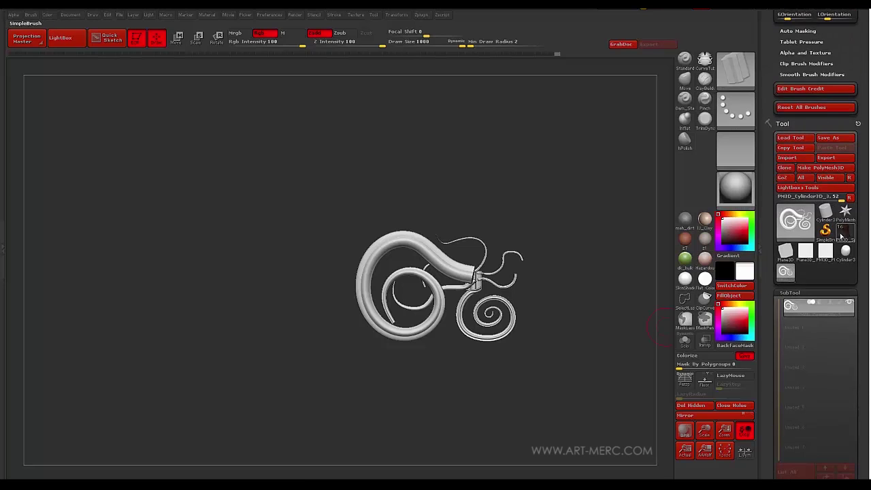
click(843, 234)
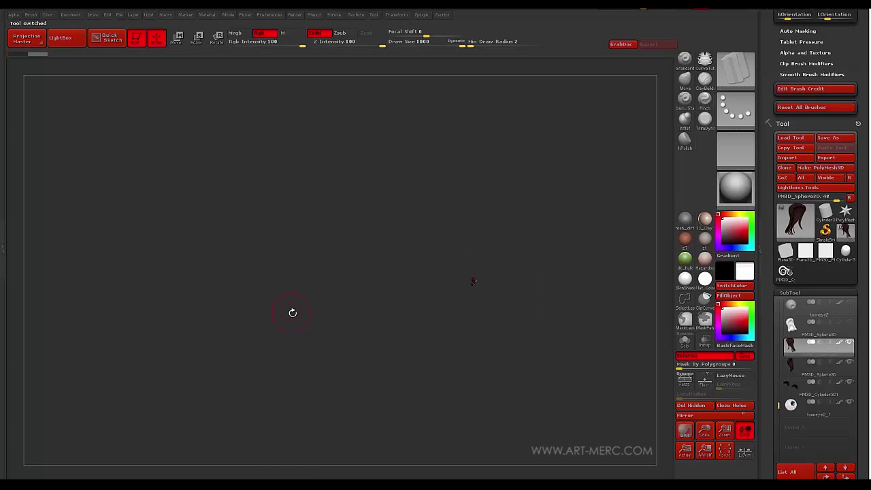
drag(292, 313, 317, 314)
drag(176, 270, 236, 229)
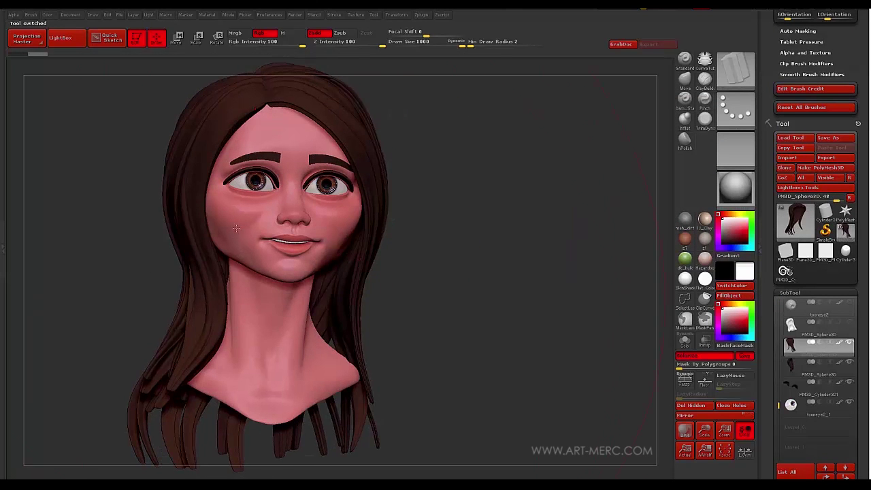
- Make the head the active subtool and hide both brown hair subtools to leave the scalp bare
alt+click(241, 235)
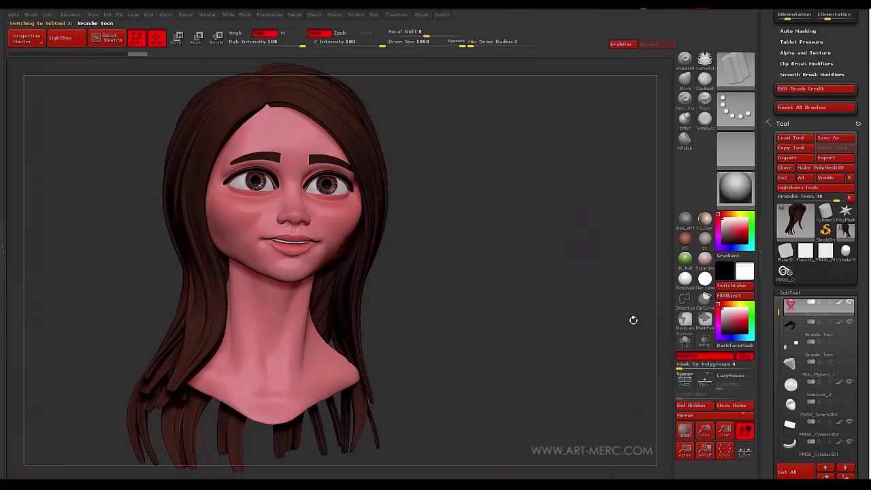
drag(779, 308, 779, 389)
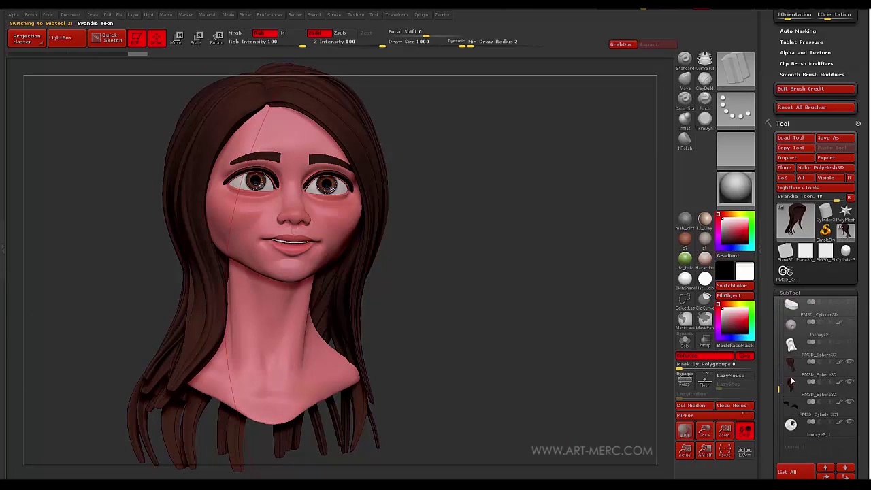
click(849, 364)
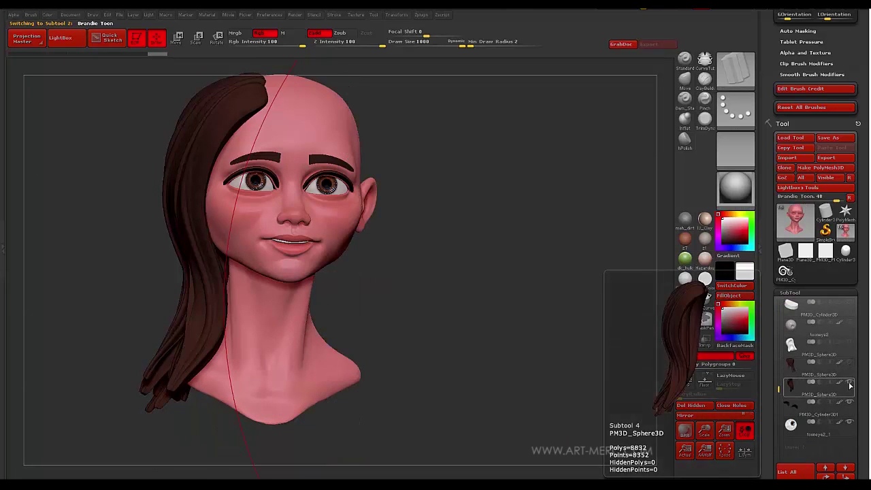
click(849, 382)
- Try a hair strand at Draw Size 75 from the forehead hairline down behind the ear, and undo it
key(s)
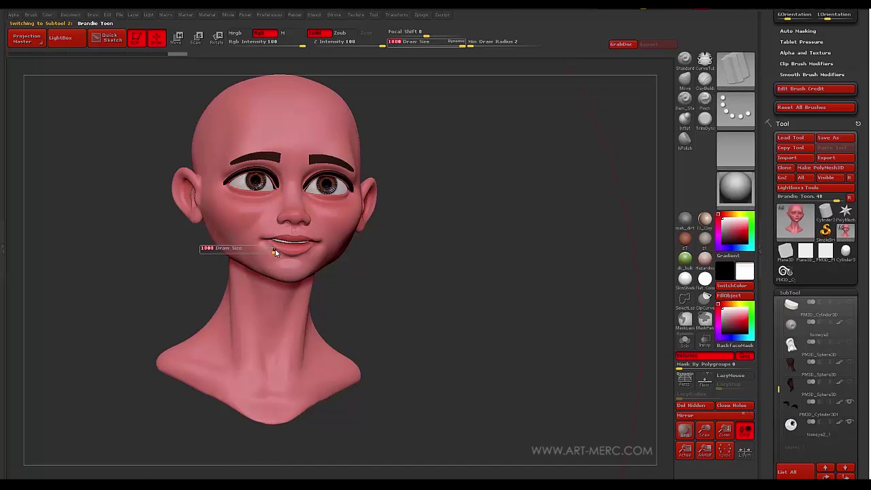
mouse_move(276, 249)
mouse_down()
mouse_move(228, 250)
mouse_move(214, 286)
mouse_move(212, 274)
mouse_move(269, 246)
mouse_up()
key(s)
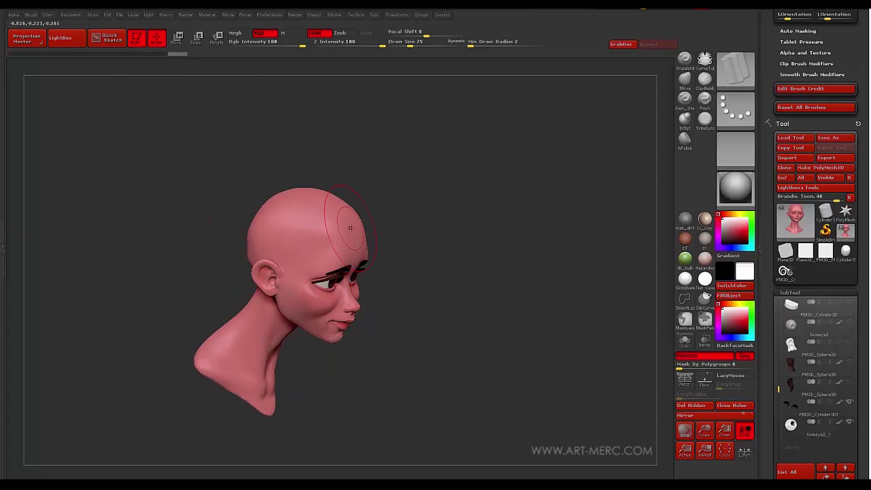
drag(239, 364, 238, 366)
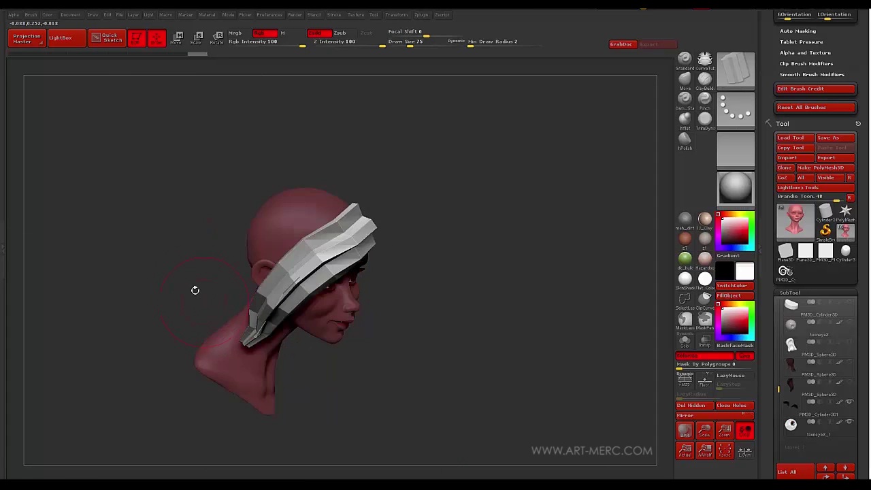
mouse_move(195, 288)
mouse_down()
mouse_move(175, 253)
mouse_move(171, 293)
mouse_move(192, 275)
mouse_move(195, 288)
mouse_move(184, 292)
mouse_move(207, 253)
mouse_up()
key(ctrl+z)
- Set Draw Size to 42, draw a tapered strand from the hairline past the ear to the neck, and smooth its curve
key(s)
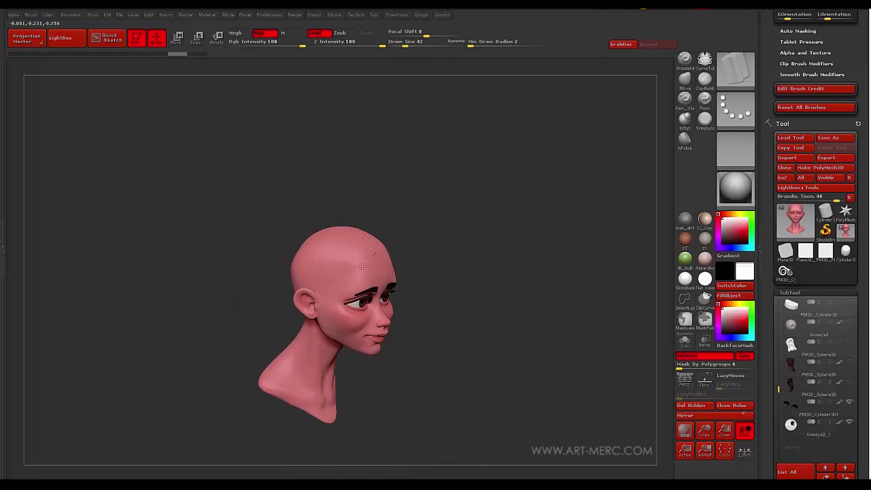
drag(302, 391, 301, 393)
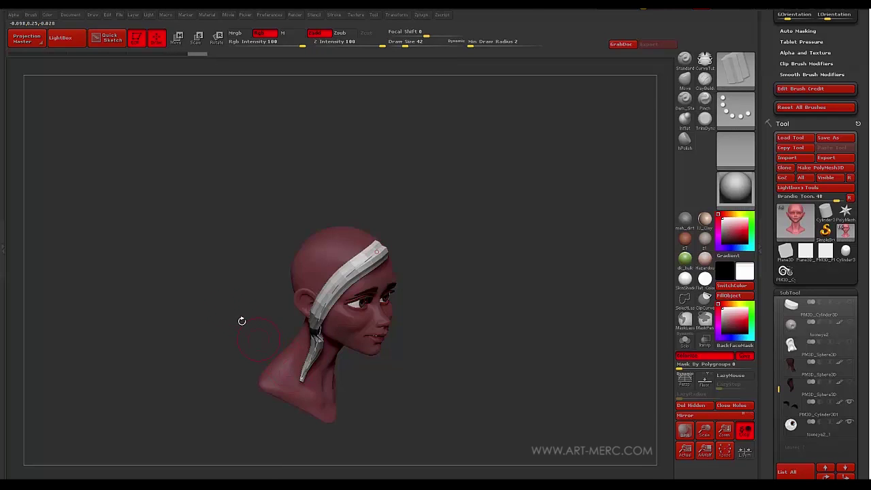
mouse_move(221, 298)
mouse_down()
mouse_move(198, 293)
mouse_move(246, 289)
mouse_up()
drag(340, 287, 343, 283)
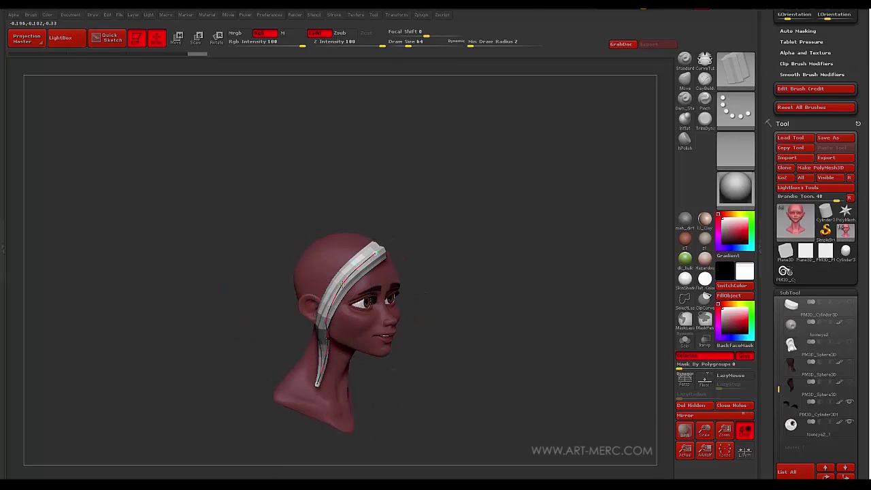
- Draw a second tapered strand directly behind the first, from the top of the head down past the ear
drag(242, 243, 266, 283)
alt+drag(170, 238, 287, 226)
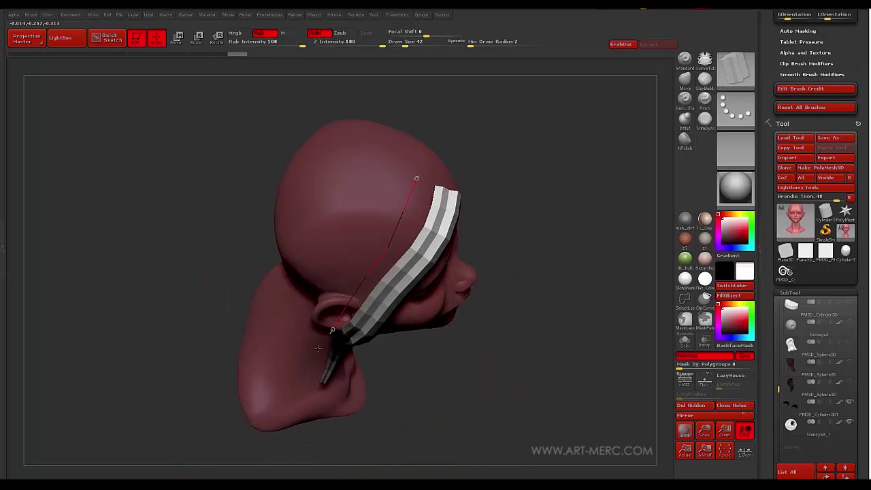
drag(308, 376, 308, 376)
- Draw a strand behind the second one from the crown down to the shoulder, and refresh its curve
mouse_move(219, 243)
mouse_down()
mouse_move(198, 225)
mouse_move(213, 171)
mouse_move(320, 191)
mouse_move(355, 147)
mouse_up()
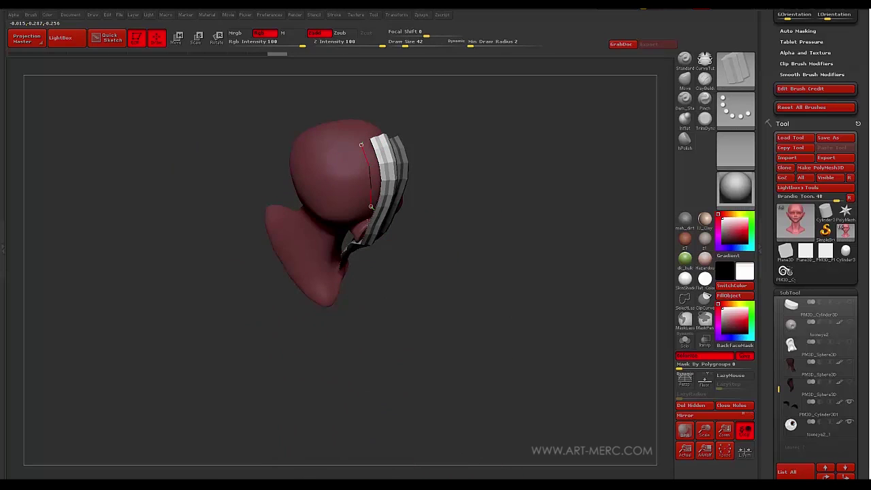
drag(323, 282, 323, 283)
drag(224, 176, 191, 193)
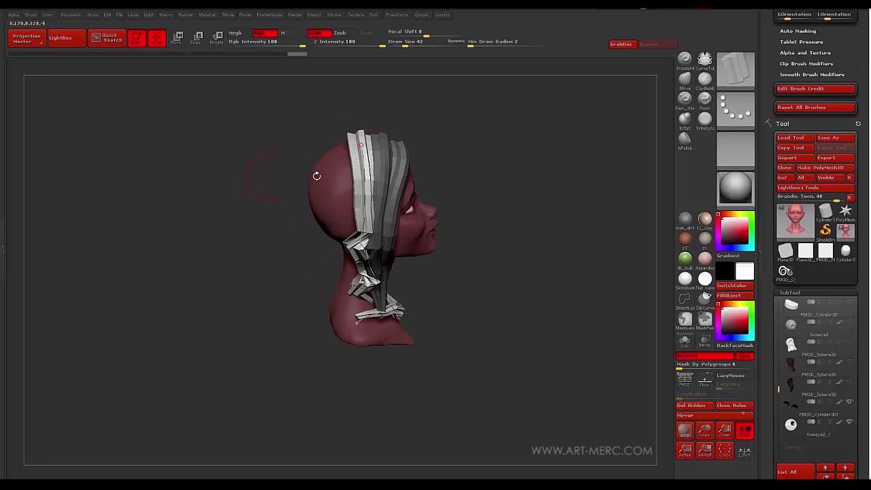
key(bracketright)
key(bracketright)
click(361, 184)
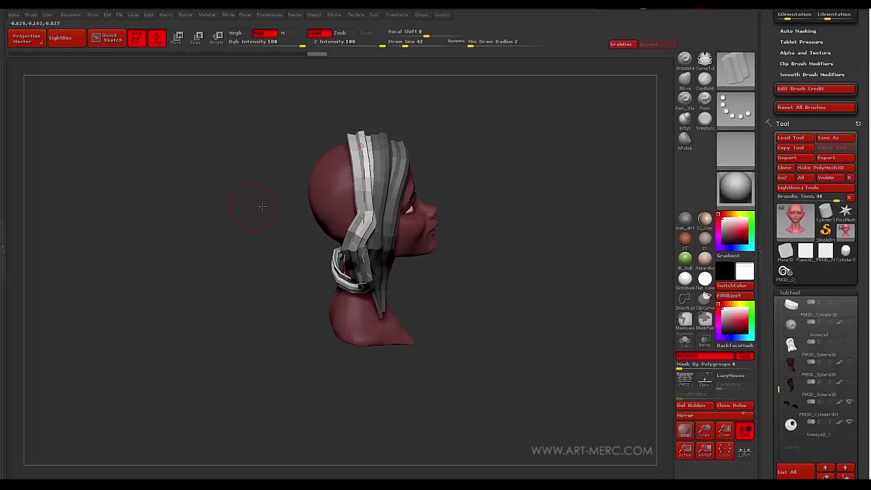
- Try to untangle the third strand by pulling its curve points into a new path around the head
mouse_move(252, 210)
mouse_down()
mouse_move(309, 341)
mouse_move(300, 391)
mouse_up()
key(bracketleft)
key(bracketleft)
drag(397, 298, 208, 211)
drag(325, 212, 327, 147)
mouse_move(214, 136)
mouse_down()
mouse_move(258, 287)
mouse_move(342, 220)
mouse_up()
key(bracketright)
key(bracketright)
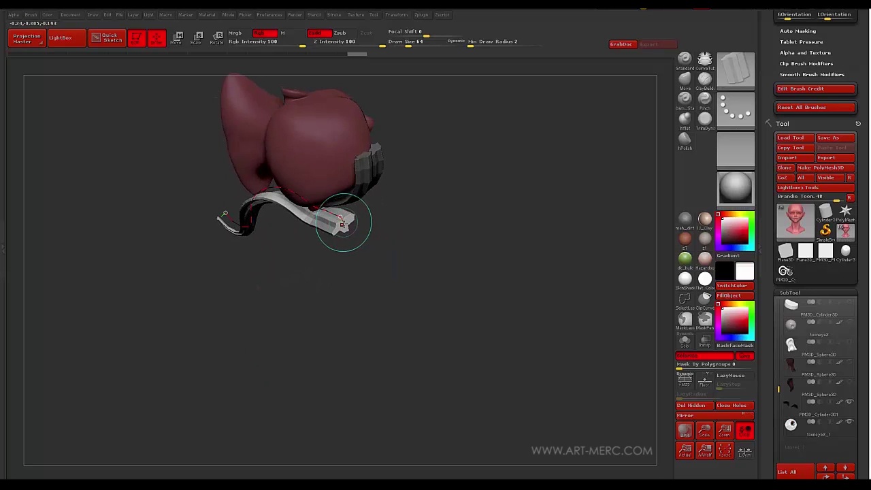
key(bracketleft)
key(bracketleft)
drag(183, 170, 198, 176)
- Undo the curve adjustments and the tangled third strand, keeping the first two strands
key(ctrl+z)
key(ctrl+z)
key(ctrl+z)
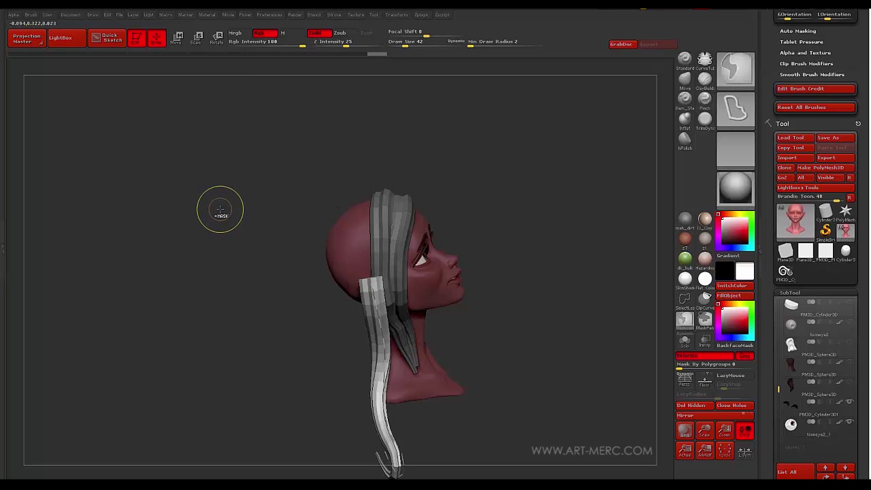
key(ctrl+z)
key(ctrl+z)
key(ctrl+z)
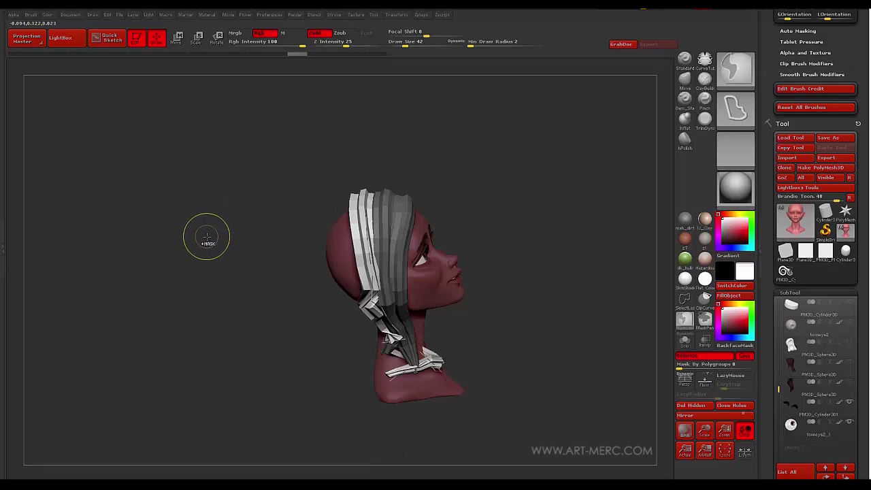
key(ctrl+z)
key(ctrl+z)
- Redraw the third strand cleanly behind the second, running from the crown down the side of the neck
mouse_move(204, 236)
mouse_down()
mouse_move(249, 252)
mouse_move(331, 177)
mouse_up()
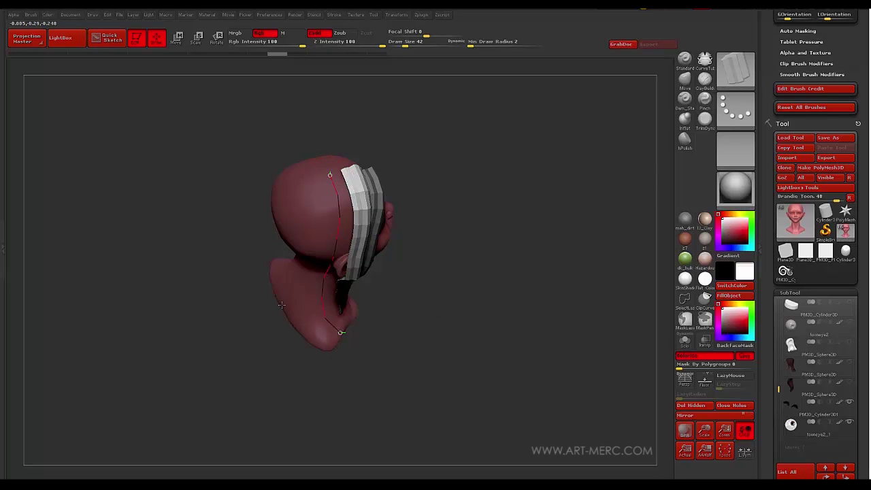
key(ctrl+shift+z)
mouse_move(206, 270)
mouse_down()
mouse_move(235, 241)
mouse_move(179, 237)
mouse_move(165, 223)
mouse_move(183, 272)
mouse_move(242, 236)
mouse_move(179, 195)
mouse_move(173, 253)
mouse_move(212, 265)
mouse_up()
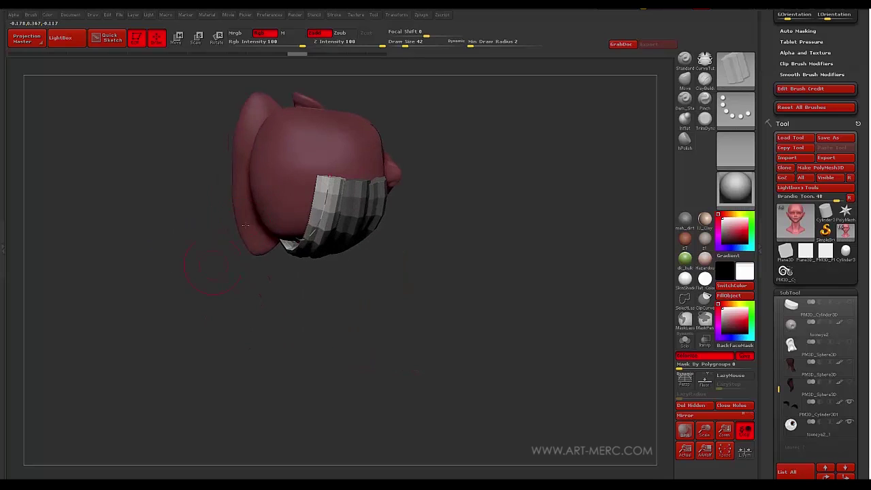
drag(164, 220, 175, 156)
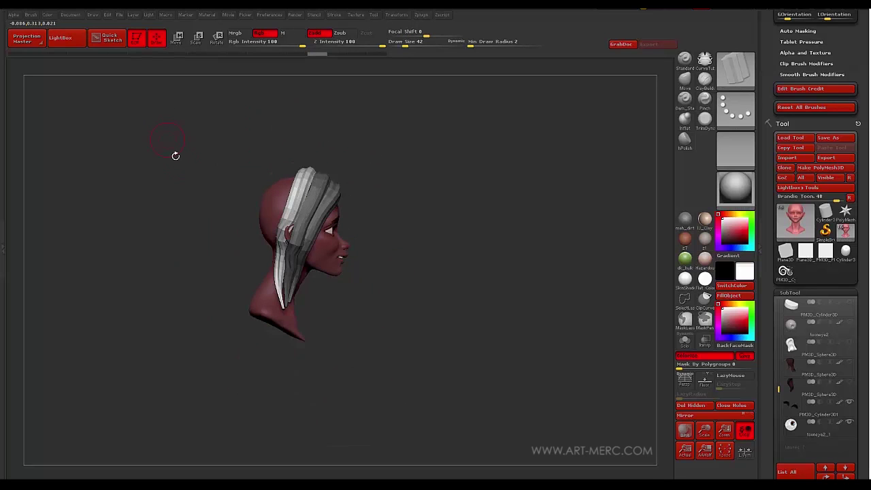
mouse_move(214, 209)
mouse_down()
mouse_move(148, 243)
mouse_move(173, 215)
mouse_move(163, 216)
mouse_move(226, 206)
mouse_up()
- Clear the mask, isolate the head's polygroup, and split the hidden strands into their own subtool
ctrl+click(159, 163)
ctrl+shift+click(269, 193)
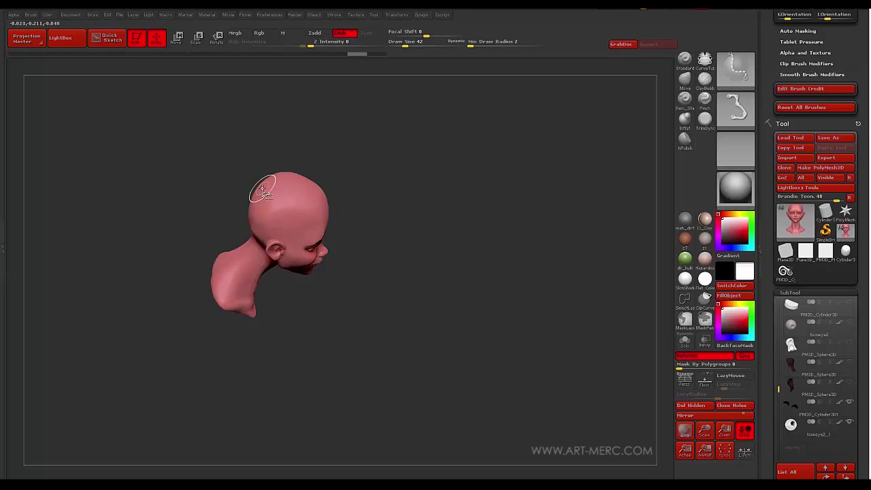
drag(768, 302, 771, 209)
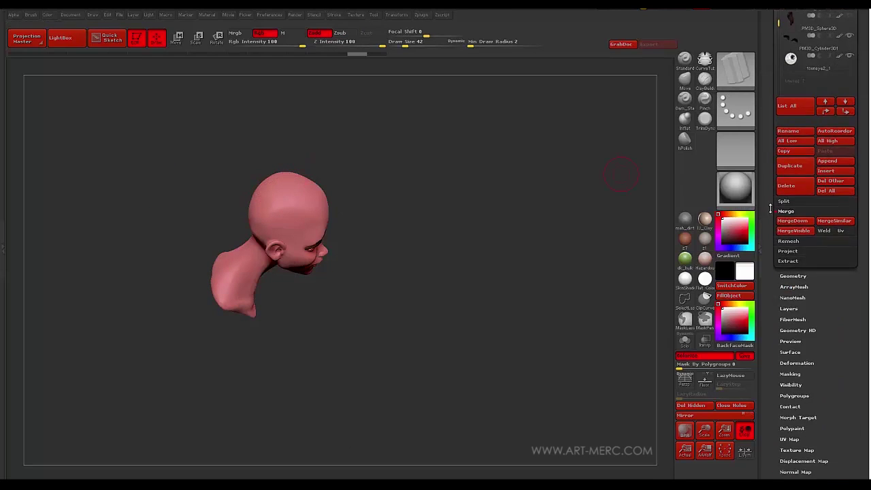
click(785, 202)
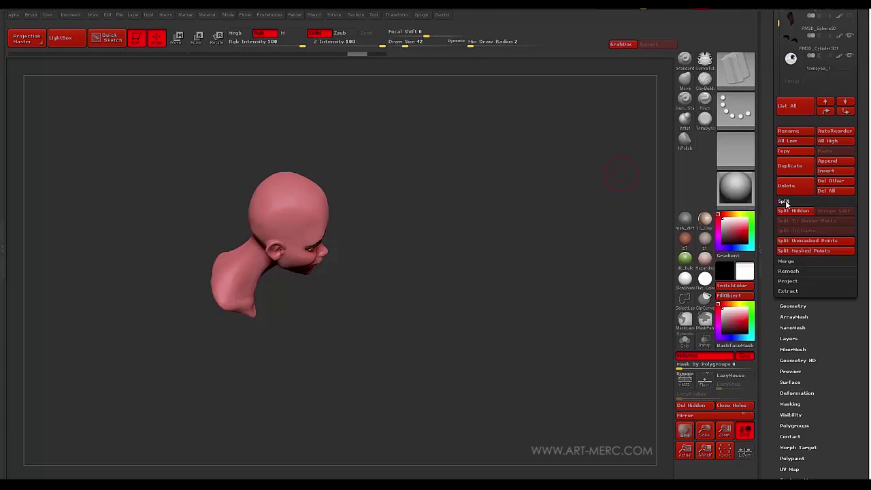
click(794, 211)
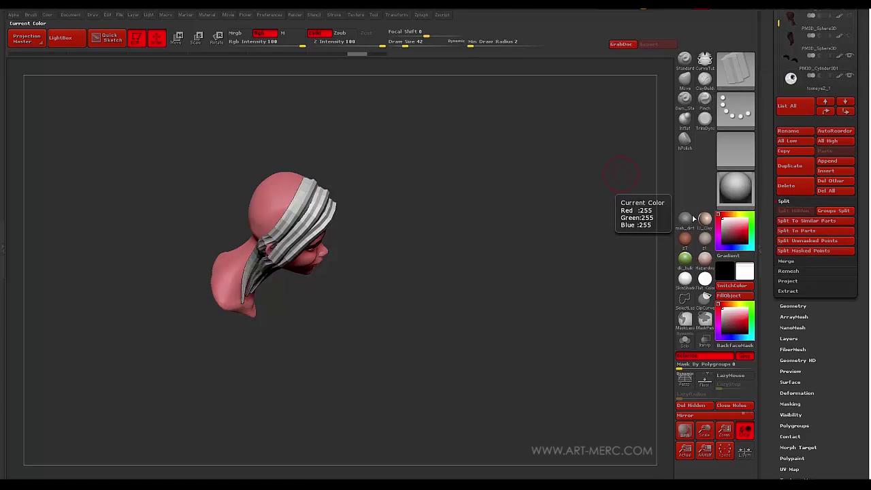
- Make the split strands the active subtool and display their polygroup wireframe in Move mode
drag(515, 262, 426, 265)
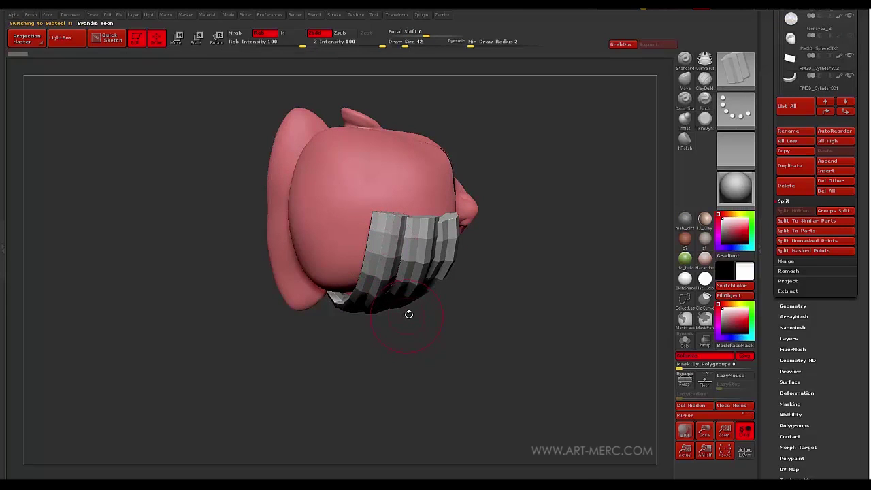
key(w)
key(shift+f)
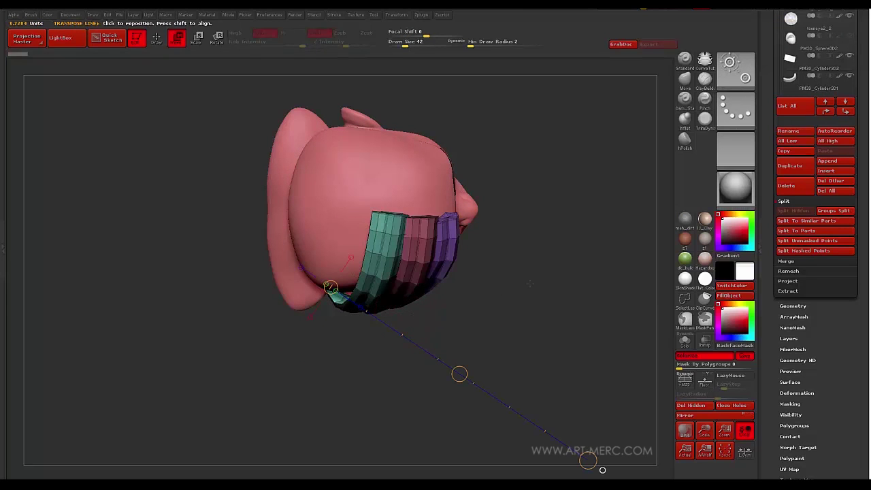
- Isolate the rearmost green strand with a mask and duplicate it toward the back of the head with the transpose line
drag(385, 232, 230, 233)
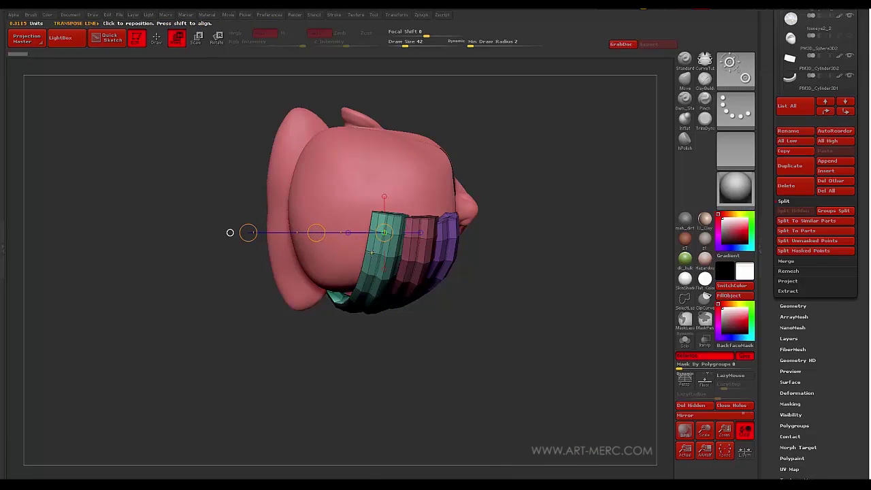
ctrl+click(371, 251)
drag(230, 232, 293, 229)
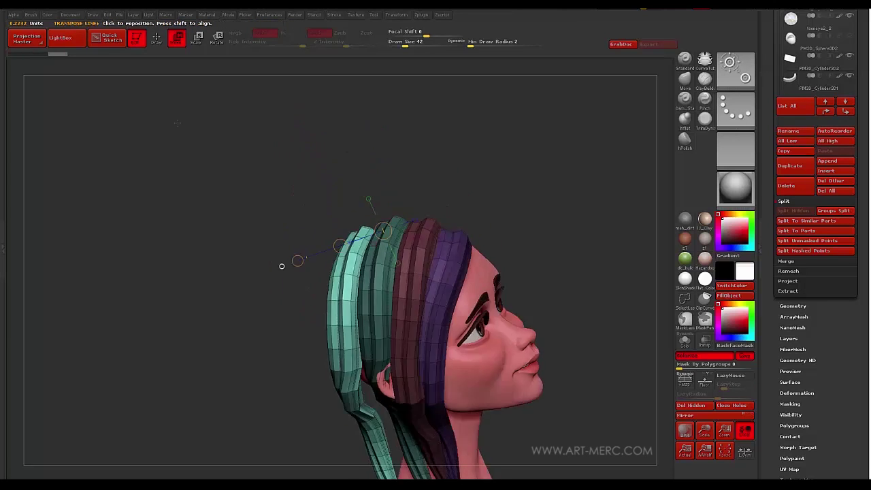
- Place the transpose line at the copied strand's root and rotate the copy backward around the side of the head
drag(288, 258, 228, 235)
drag(203, 185, 212, 188)
alt+drag(212, 187, 276, 238)
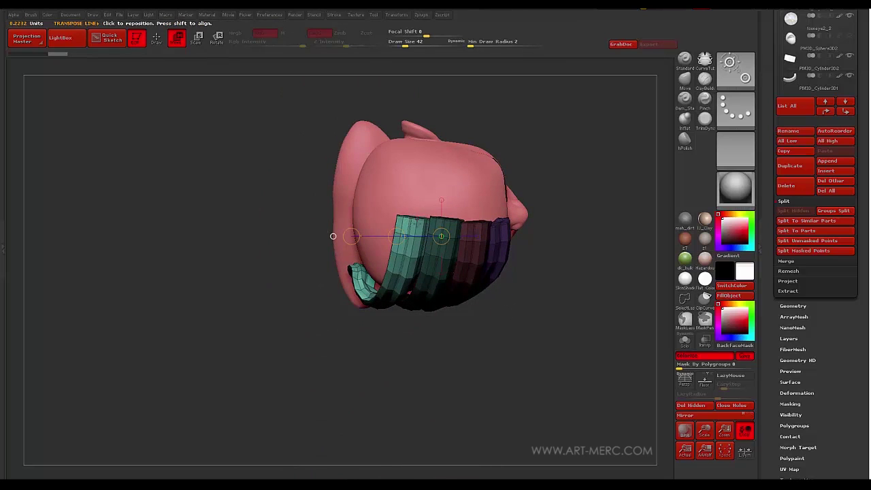
drag(424, 219, 314, 225)
drag(233, 264, 239, 195)
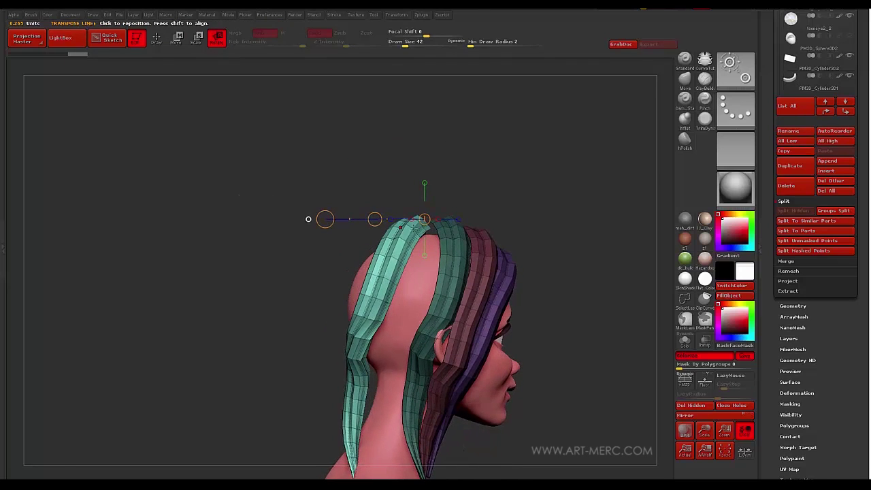
- Rotate the copied strand about its root to follow the back of the skull, and clear the mask
drag(420, 227, 289, 227)
drag(266, 270, 291, 239)
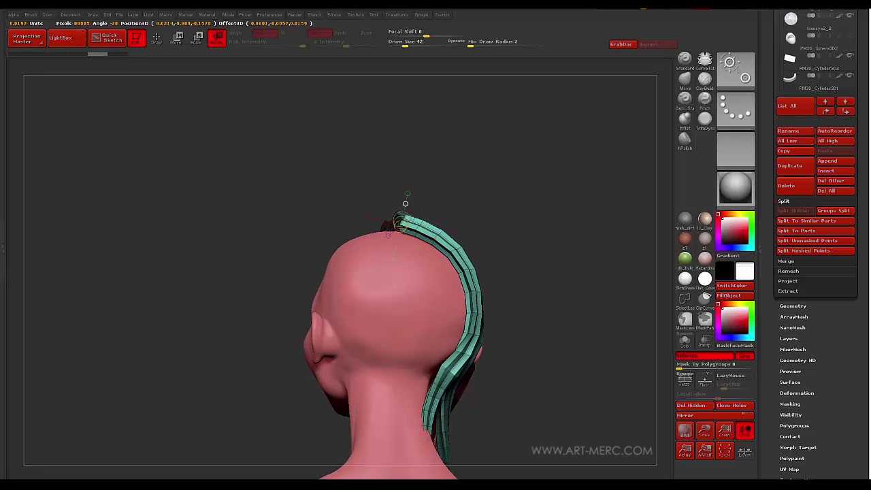
mouse_move(404, 195)
mouse_down()
mouse_move(399, 142)
mouse_move(395, 158)
mouse_move(307, 197)
mouse_move(265, 231)
mouse_up()
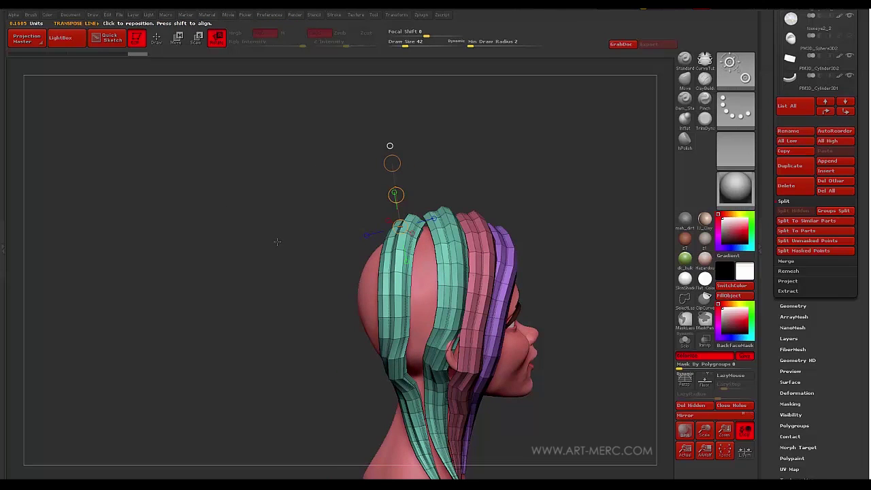
- Switch to the topological Move brush at Draw Size 145 and pull the copied strand toward its neighbour
key(q)
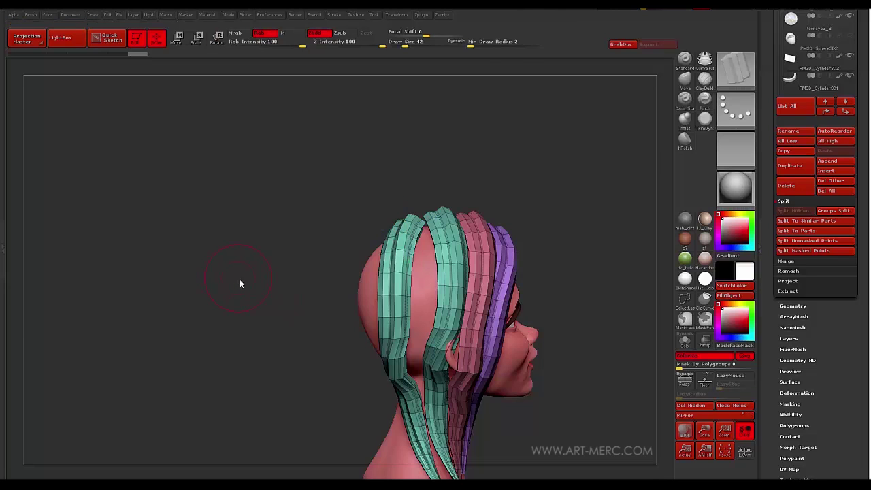
key(b)
key(t)
key(o)
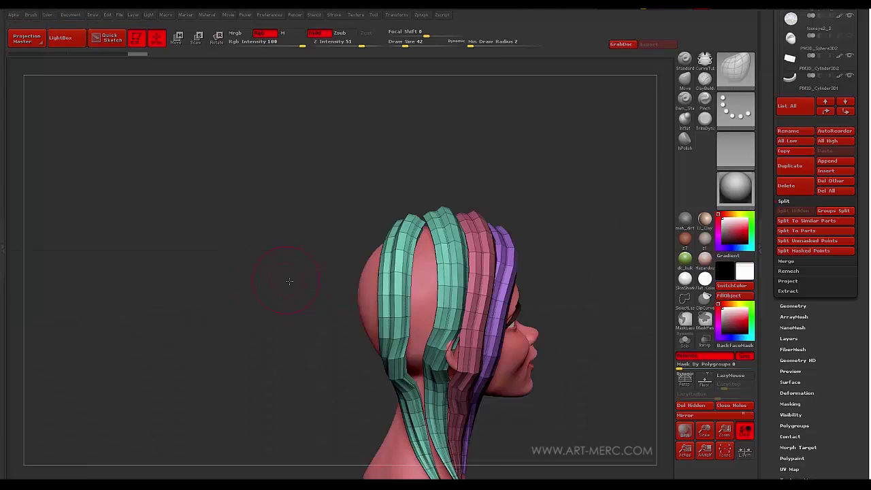
mouse_move(289, 281)
mouse_down()
mouse_move(403, 253)
mouse_move(495, 272)
mouse_move(478, 289)
mouse_up()
drag(293, 223, 510, 285)
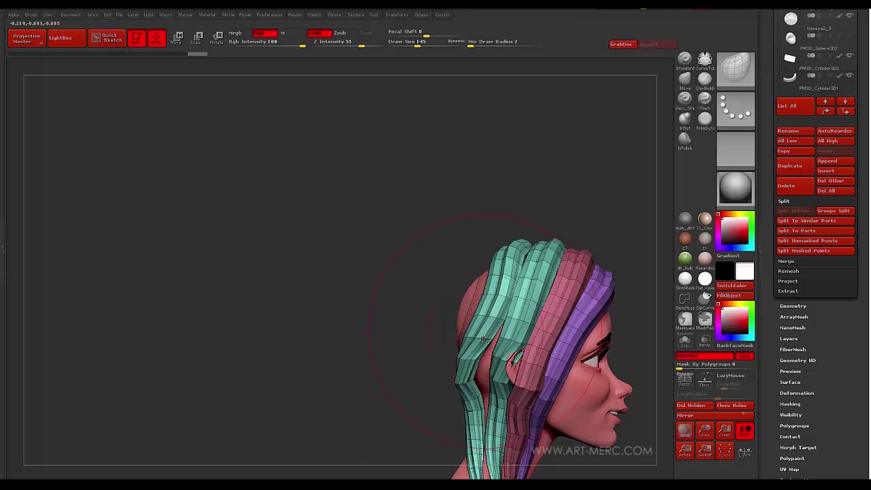
- Nudge the green strands at the crown and along their length to close the gaps and hug the head
drag(470, 357, 493, 361)
mouse_move(535, 280)
mouse_down()
mouse_move(522, 291)
mouse_move(550, 295)
mouse_up()
mouse_move(489, 203)
mouse_down()
mouse_move(448, 222)
mouse_move(486, 229)
mouse_up()
drag(551, 284, 532, 291)
drag(470, 228, 358, 183)
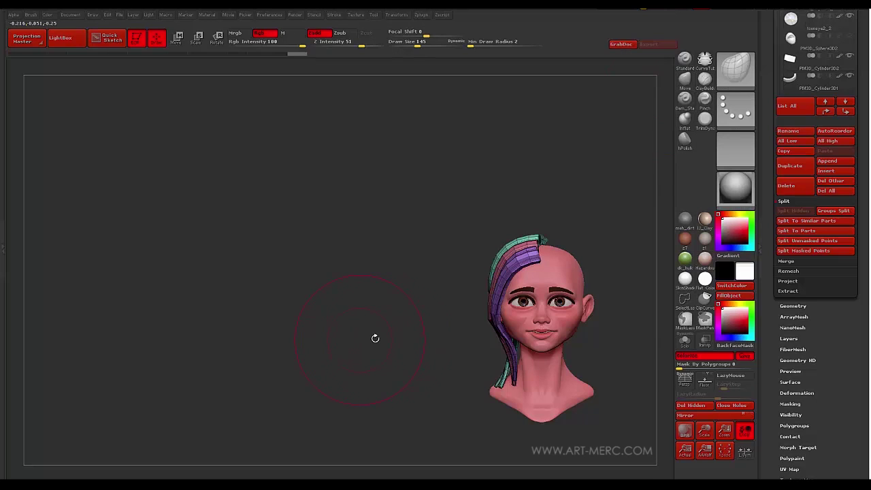
- Make the head the active subtool and hide the hair strands so that only the bald head is displayed
mouse_move(406, 335)
alt+mouse_down()
mouse_move(329, 293)
mouse_move(268, 307)
mouse_move(270, 285)
mouse_move(248, 325)
alt+mouse_up()
mouse_move(248, 325)
mouse_down()
mouse_move(443, 274)
mouse_move(467, 285)
mouse_move(431, 295)
mouse_move(477, 302)
mouse_up()
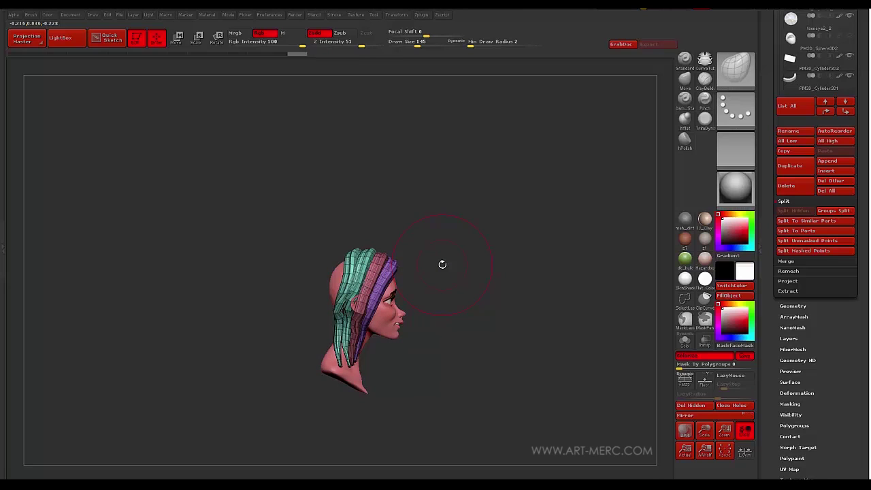
drag(211, 313, 184, 272)
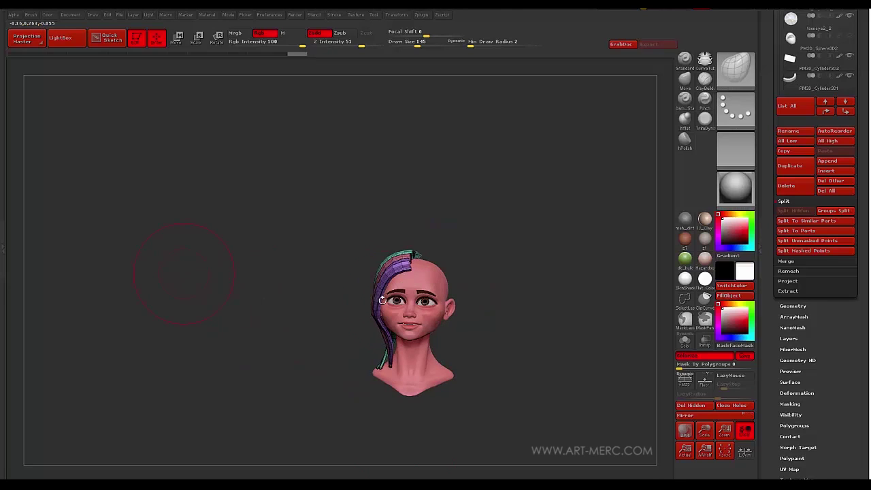
drag(276, 239, 250, 321)
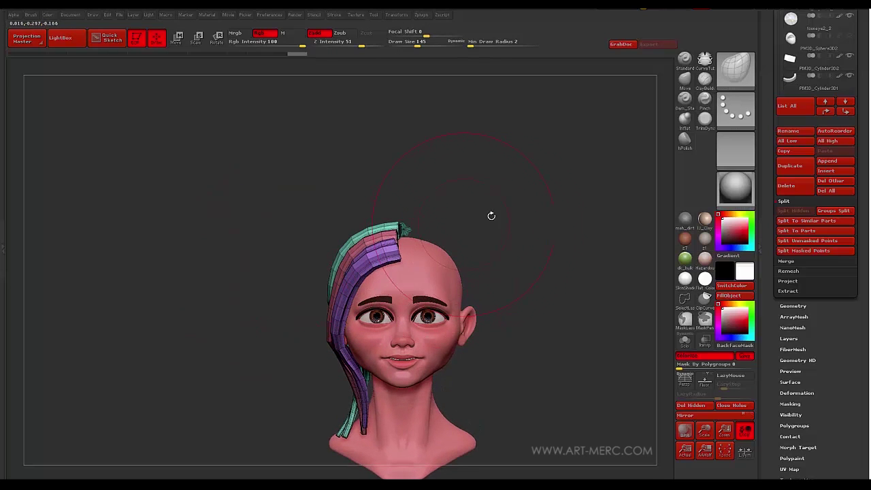
alt+click(418, 270)
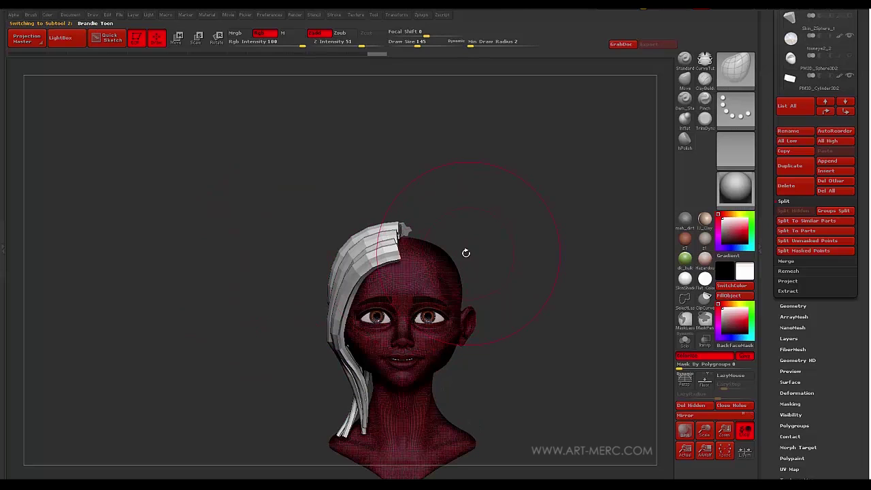
drag(771, 66, 770, 243)
click(849, 291)
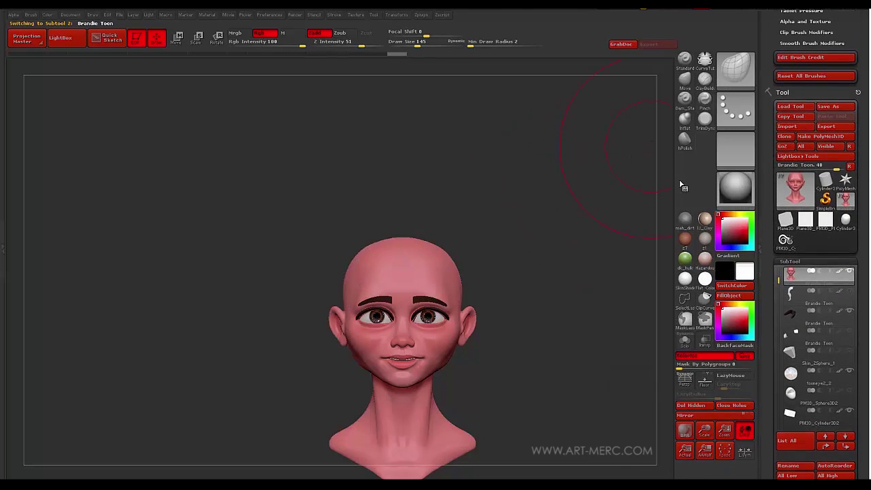
drag(232, 274, 306, 229)
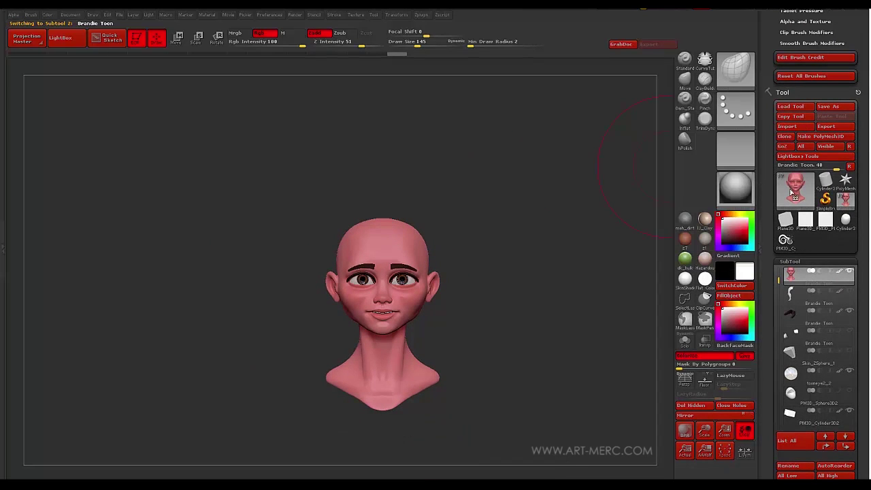
- Switch the active tool to Plane3D_1 and convert it to a PolyMesh3D
click(796, 195)
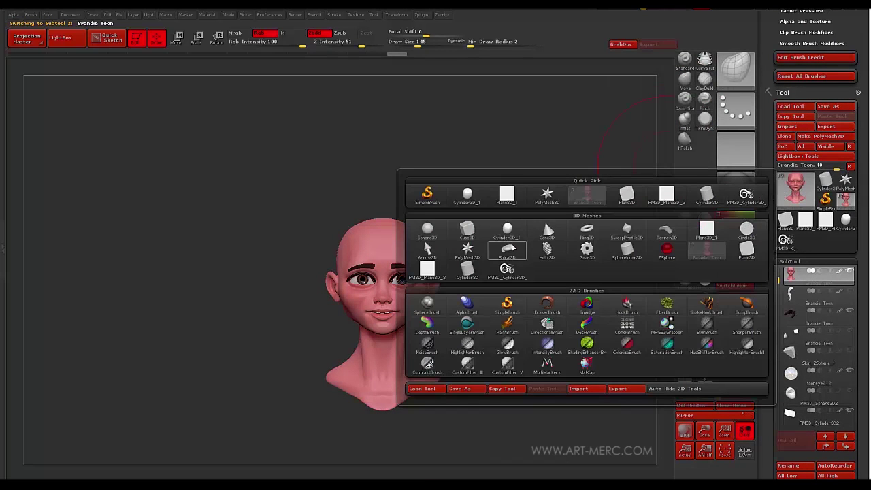
click(707, 233)
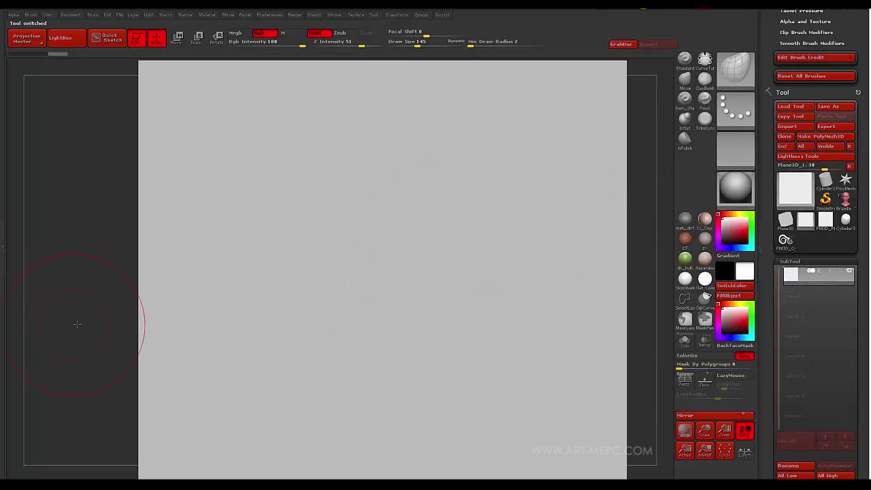
key(f)
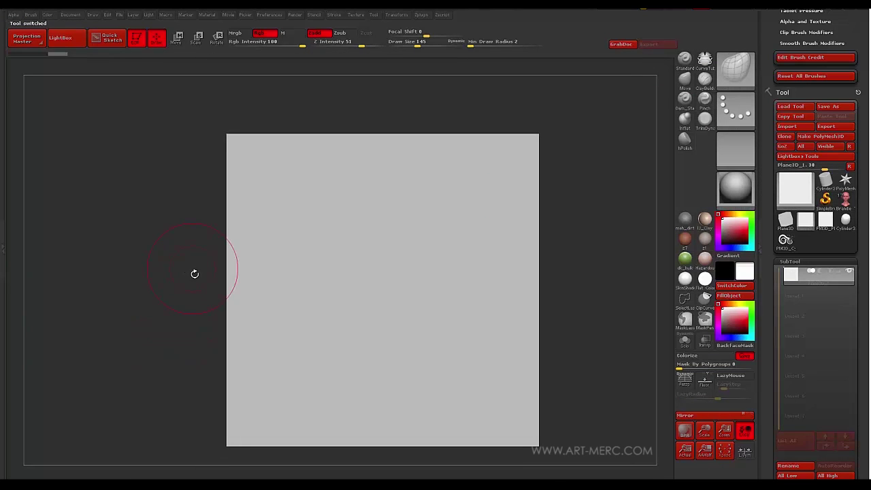
click(819, 136)
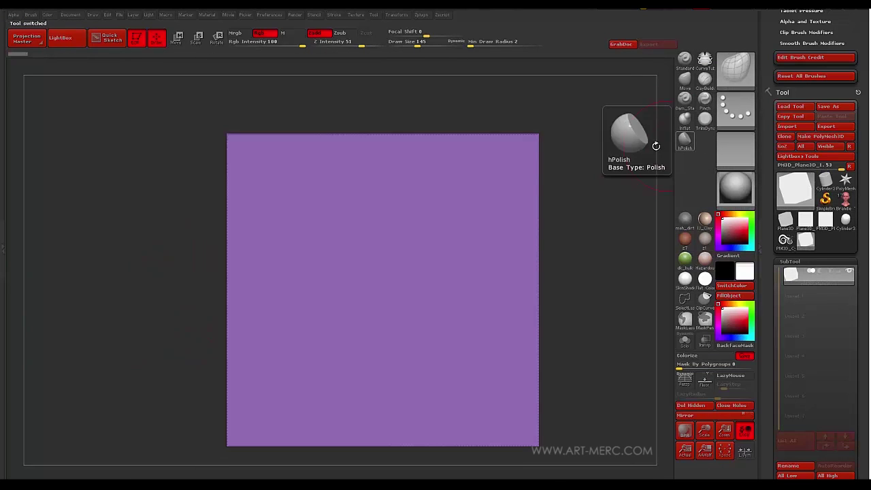
- Slice the plane with two straight horizontal cuts into three polygroup bands of roughly equal height
key(f)
mouse_move(172, 251)
mouse_down()
mouse_move(170, 232)
mouse_move(165, 249)
mouse_move(194, 283)
mouse_move(171, 254)
mouse_move(177, 219)
mouse_move(176, 280)
mouse_move(171, 252)
mouse_up()
key(f)
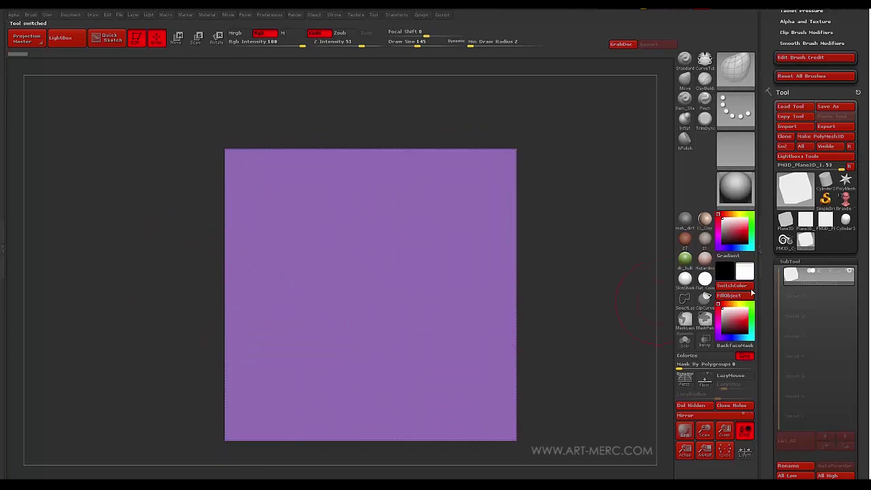
scroll(770, 307, down, 2)
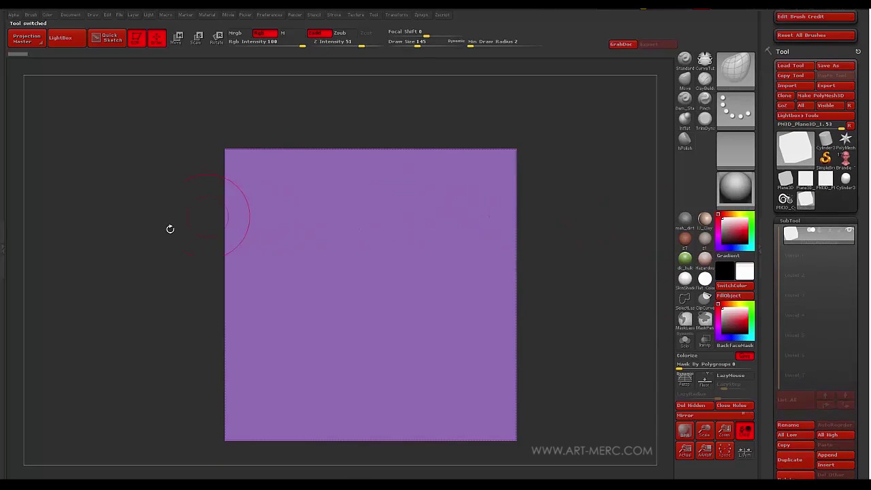
mouse_move(156, 231)
mouse_down()
mouse_move(225, 274)
mouse_move(129, 224)
mouse_move(159, 233)
mouse_move(155, 244)
mouse_move(152, 212)
mouse_move(133, 262)
mouse_move(155, 279)
mouse_up()
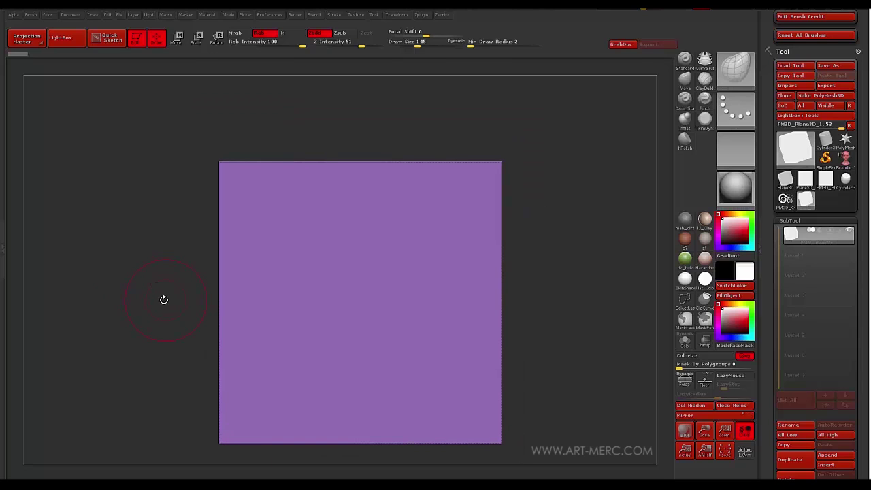
key(ctrl+shift)
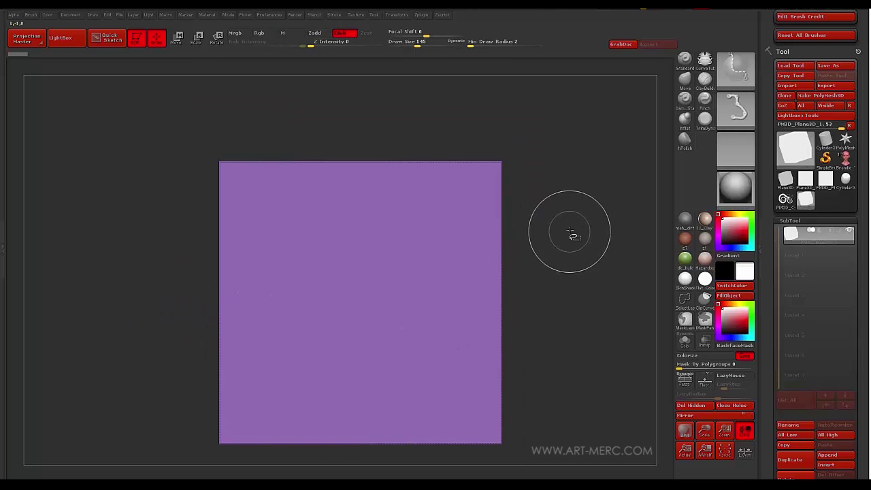
ctrl+shift+drag(598, 249, 95, 250)
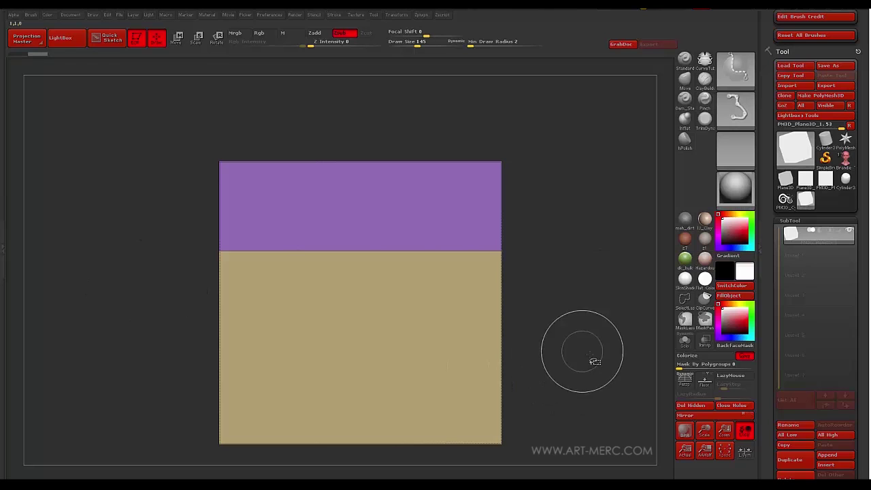
mouse_move(584, 358)
ctrl+shift+mouse_down()
mouse_move(90, 366)
mouse_move(102, 344)
ctrl+shift+mouse_up()
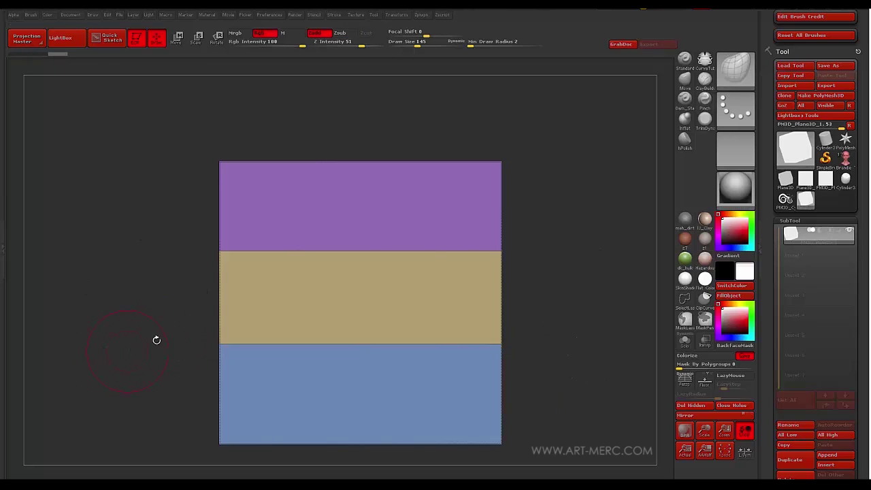
drag(155, 340, 164, 313)
shift+drag(550, 258, 552, 262)
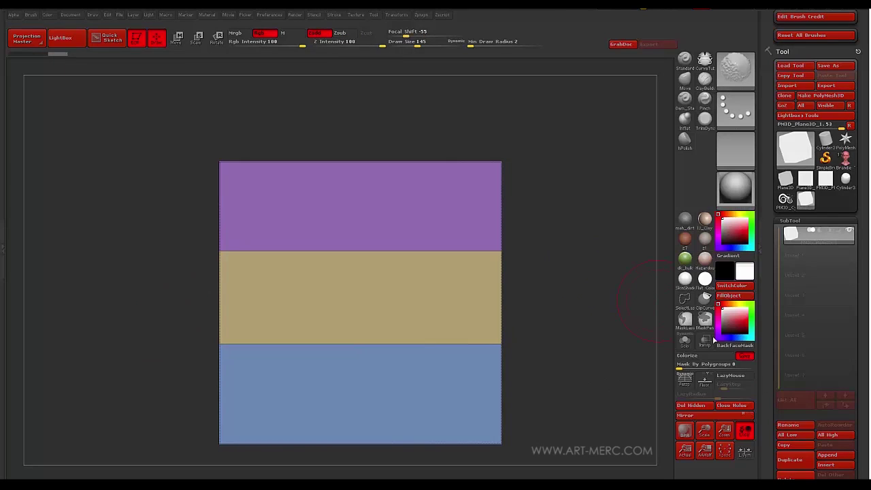
- Split the sliced plane into separate subtools by polygroup with Groups Split
scroll(768, 331, down, 3)
scroll(767, 332, down, 2)
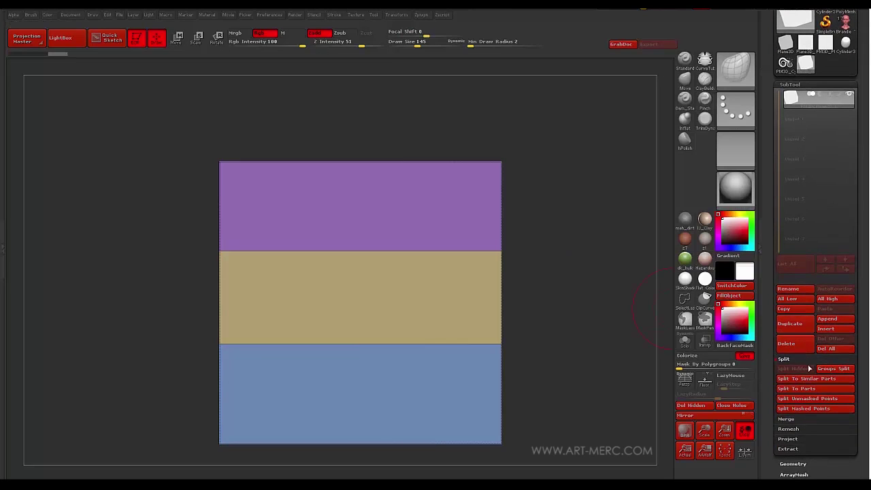
click(830, 370)
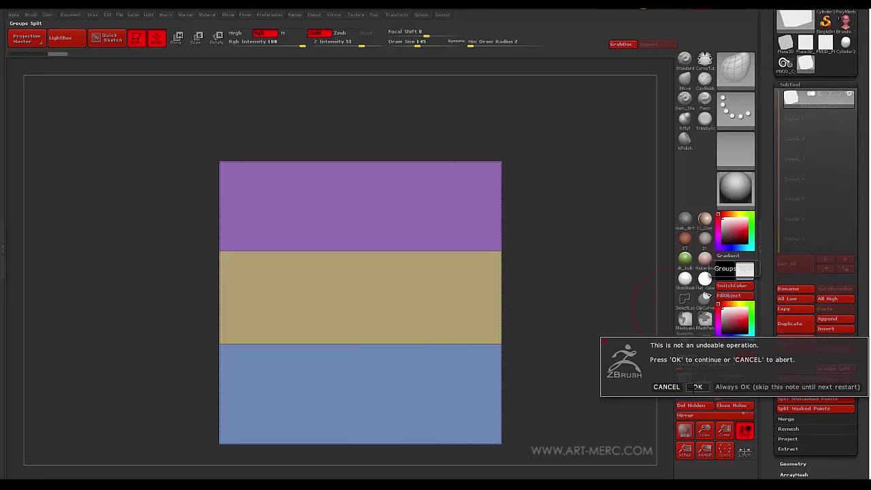
click(695, 387)
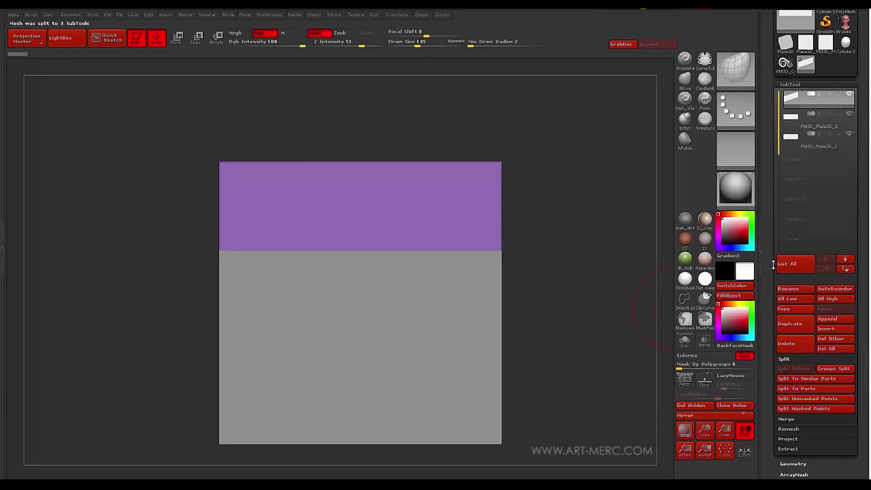
- Merge the three plane bands back down into a single subtool
click(785, 418)
click(791, 378)
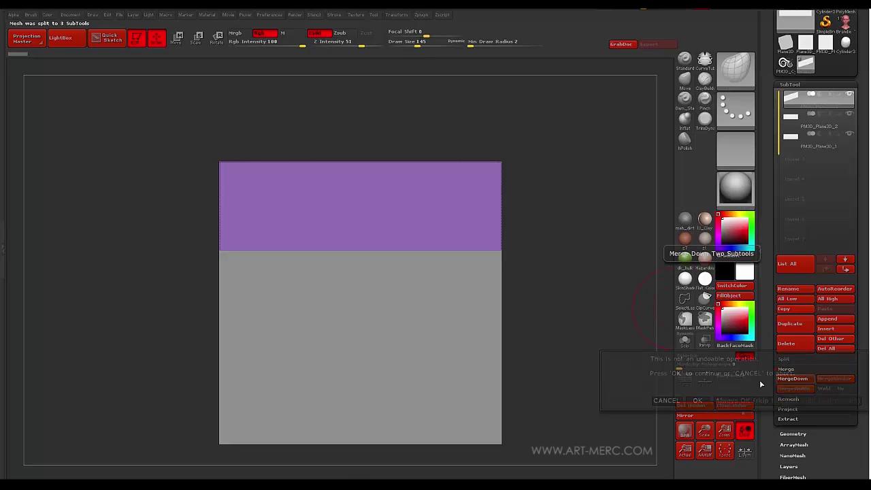
click(695, 400)
click(791, 379)
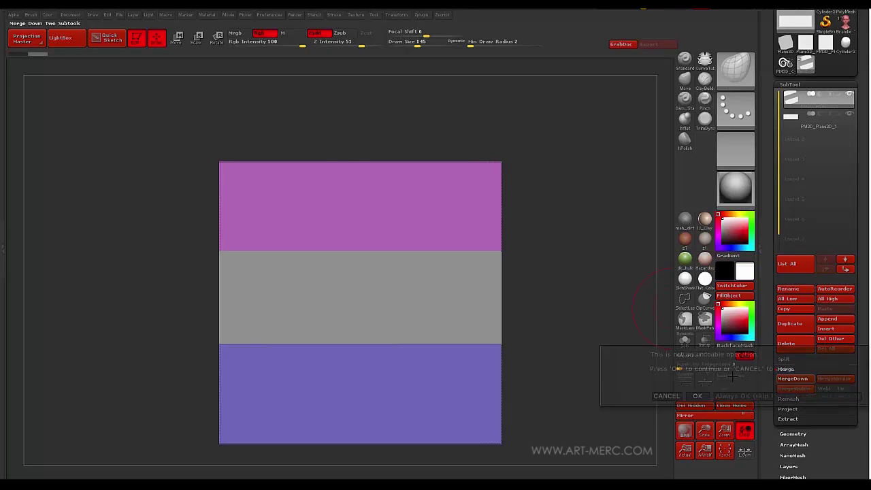
click(696, 396)
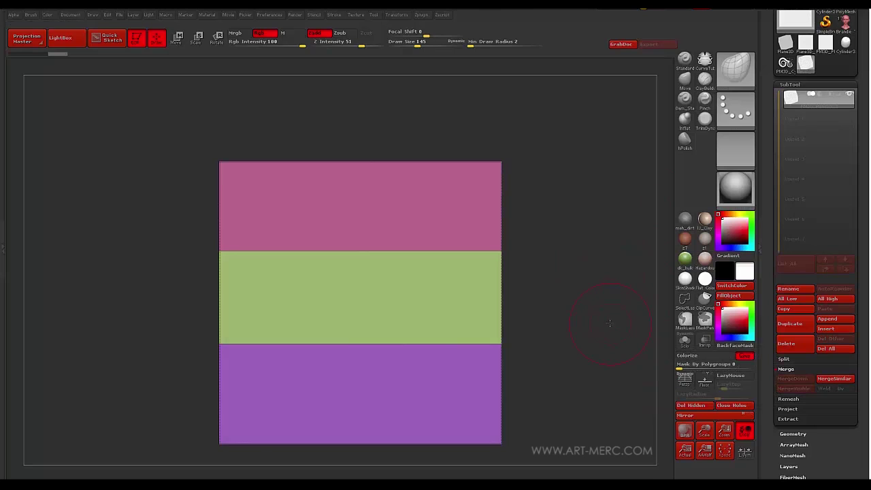
- Create a new InsertMesh brush from the three-band plane instead of appending it to an existing brush
drag(610, 322, 588, 331)
alt+drag(588, 331, 572, 306)
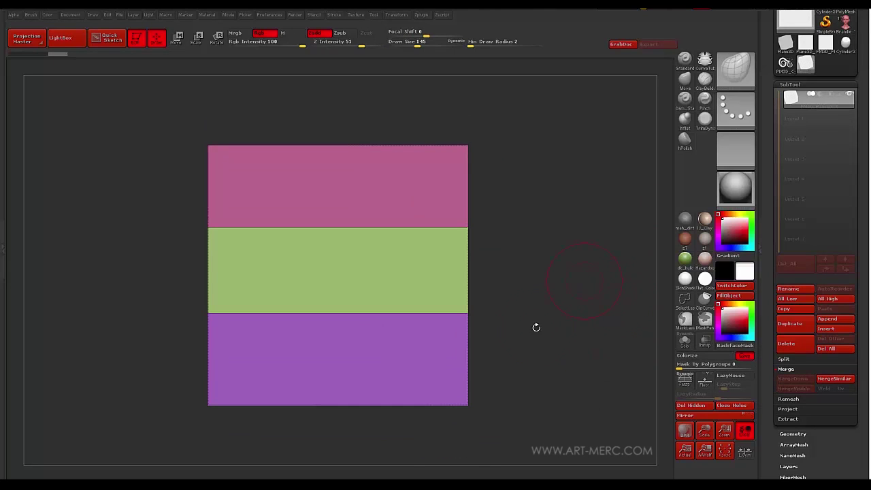
key(b)
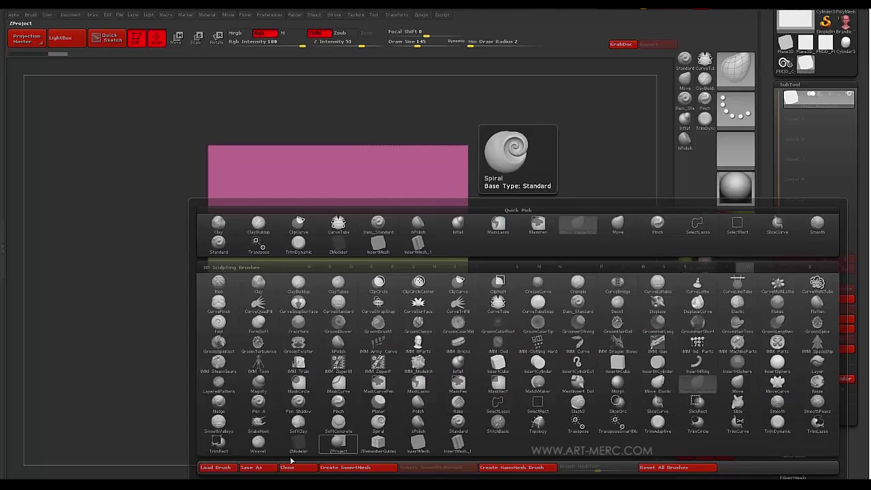
click(344, 468)
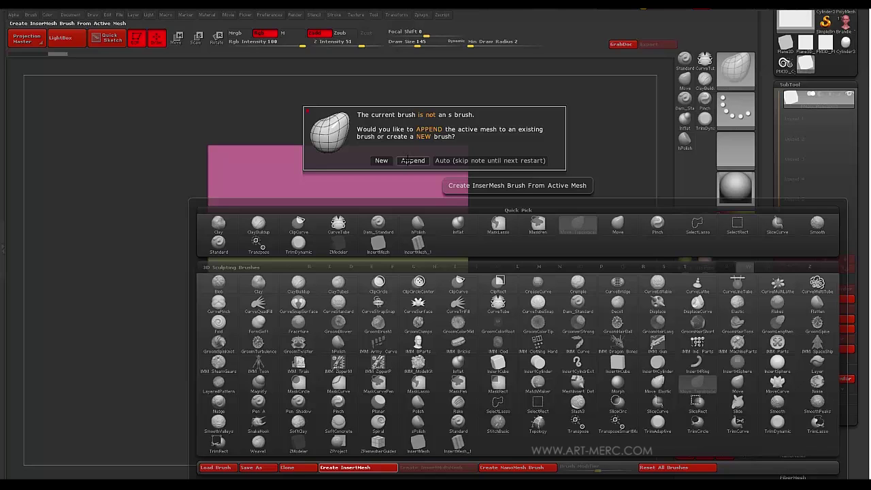
click(381, 161)
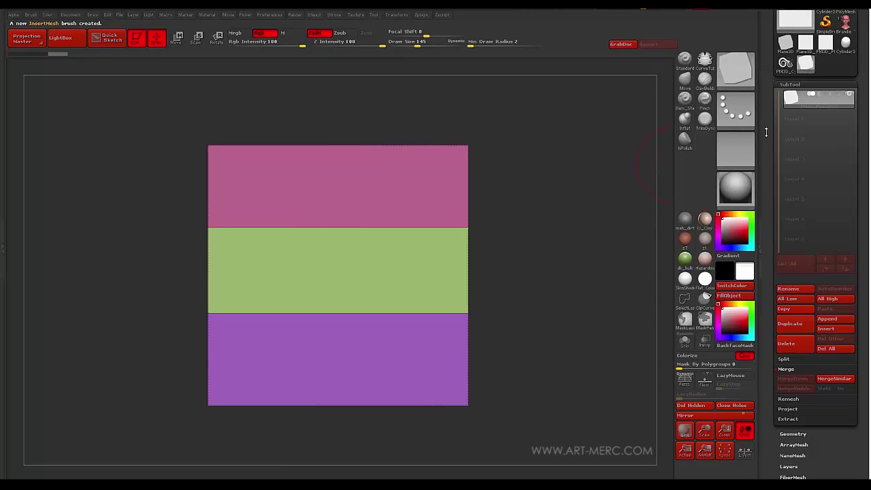
- Switch the active tool back to the character head and frame it in three-quarter view
drag(771, 126, 773, 276)
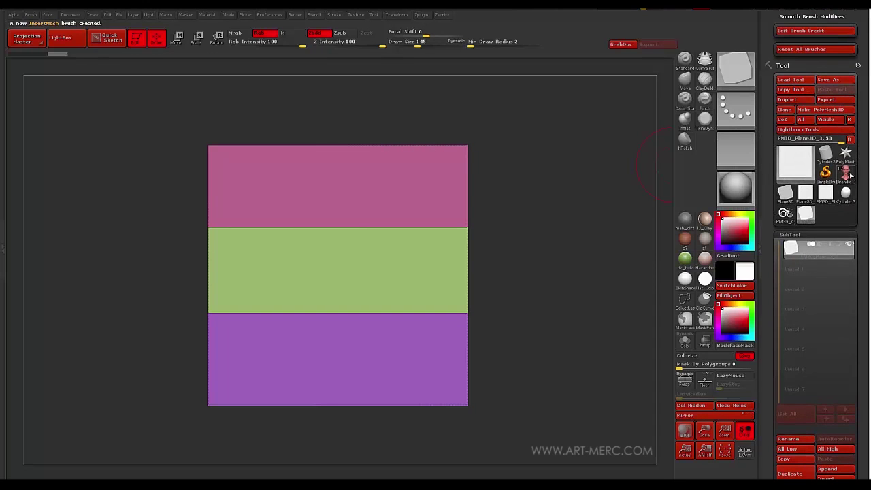
click(845, 174)
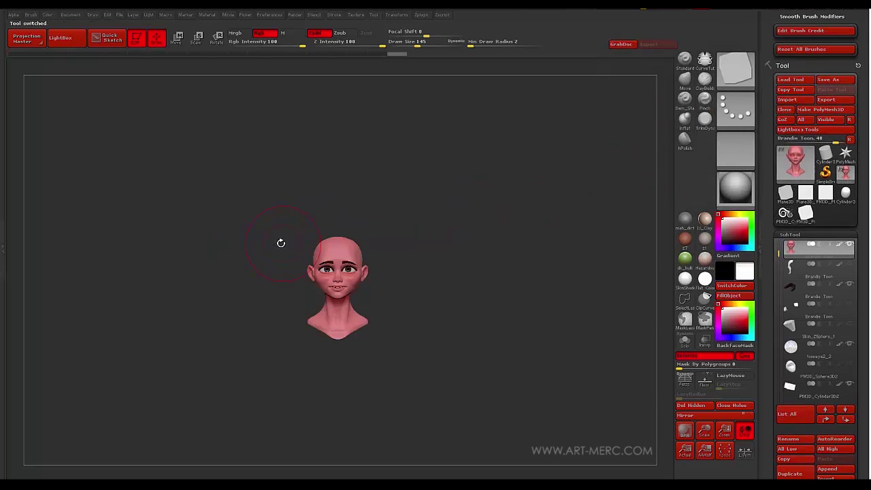
drag(281, 242, 224, 235)
key(f)
drag(393, 357, 460, 227)
- Turn on Curve Mode in the stroke settings of the new plane InsertMesh brush
drag(774, 80, 772, 268)
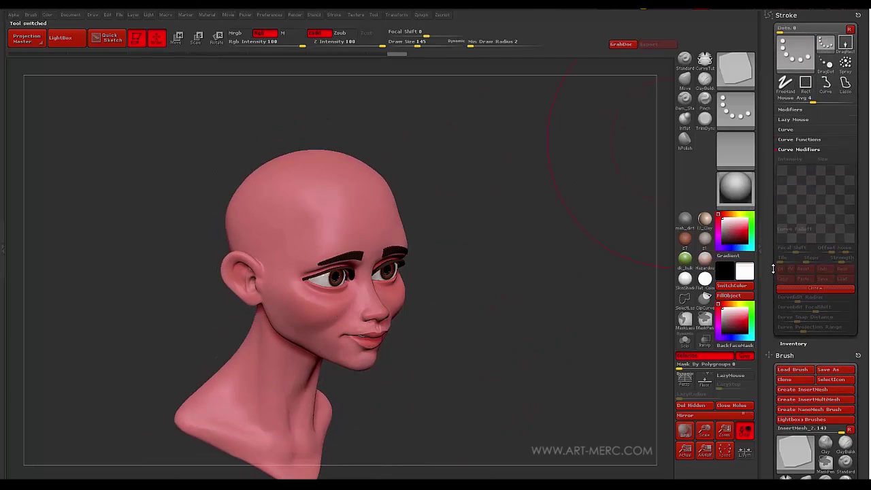
click(786, 129)
click(786, 138)
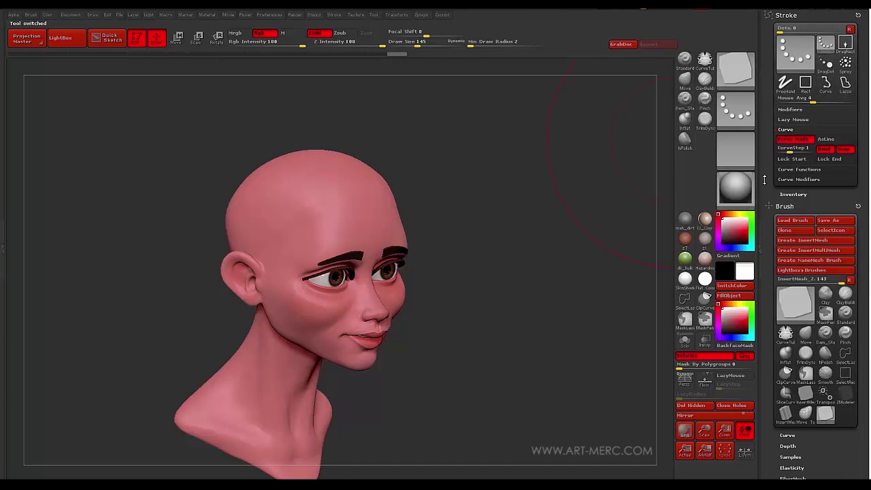
- Enable Weld Points and Stretch in the new brush's modifiers and set Curve Res to 5
drag(764, 179, 770, 240)
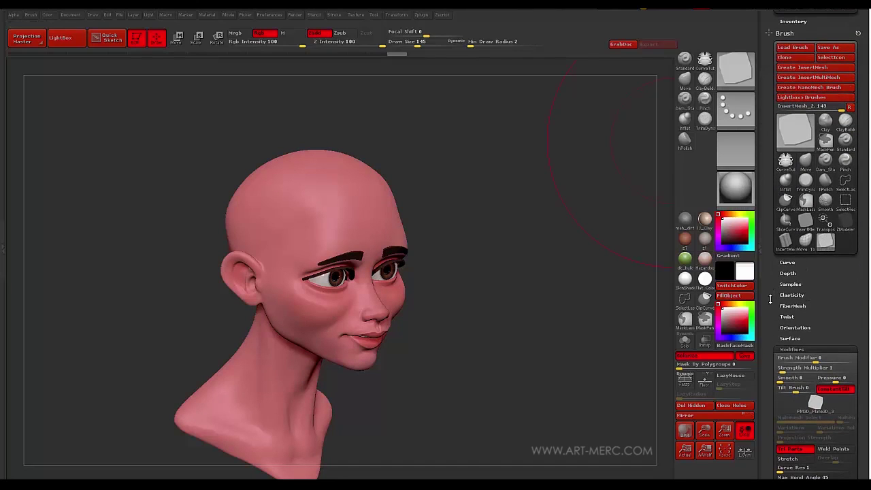
drag(769, 299, 771, 226)
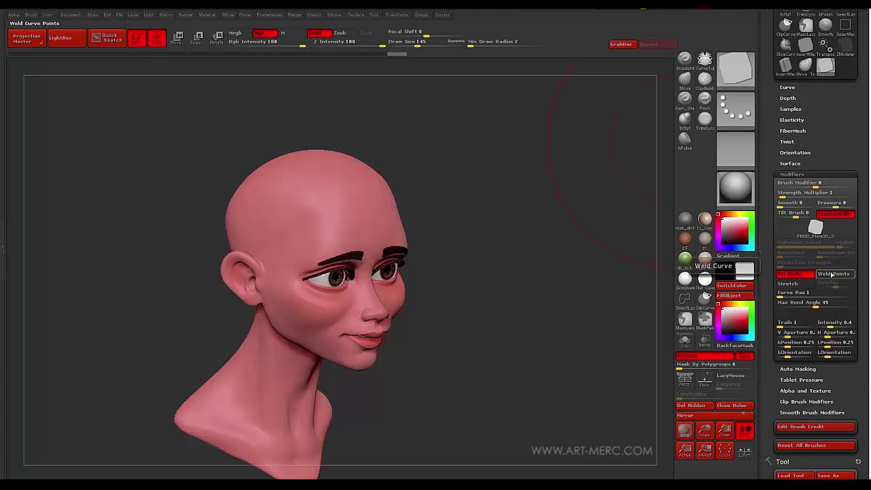
click(831, 274)
click(787, 283)
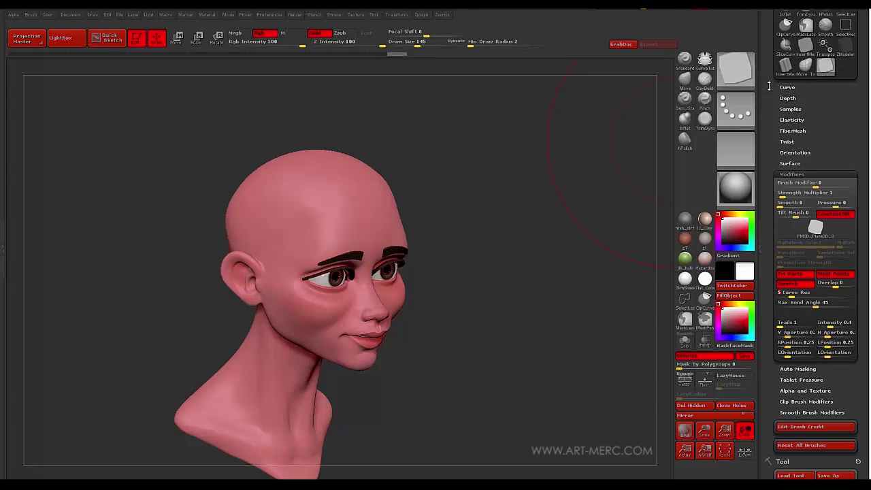
scroll(770, 148, up, 5)
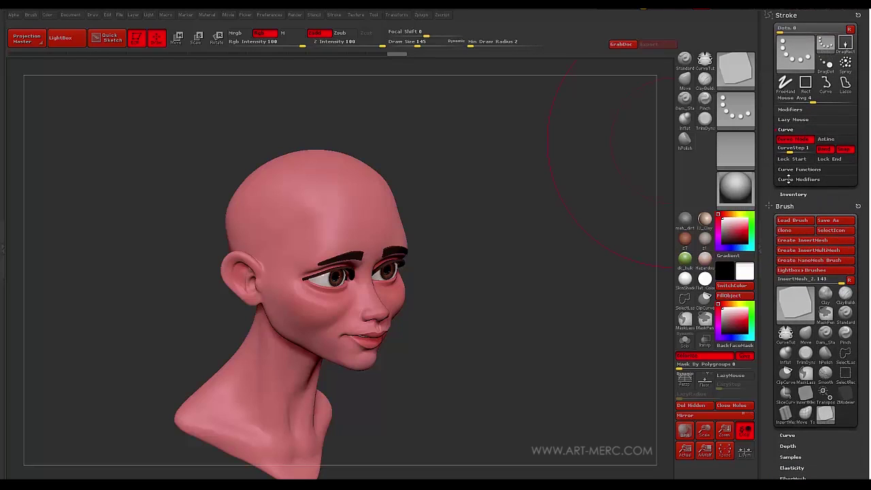
- Enable Size in the stroke's curve modifiers, set Draw Size to 86 and draw a hair strip from the forehead to the neck
click(787, 179)
click(832, 162)
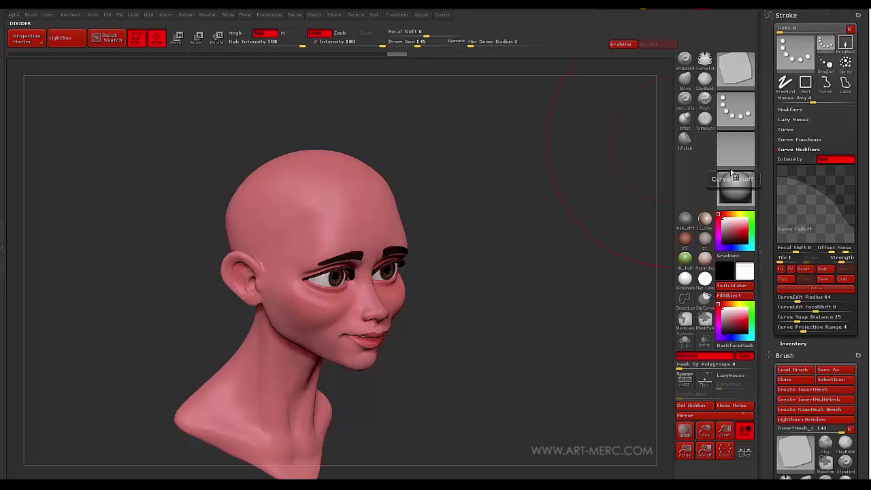
mouse_move(530, 359)
alt+mouse_down()
mouse_move(499, 322)
mouse_move(451, 293)
alt+mouse_up()
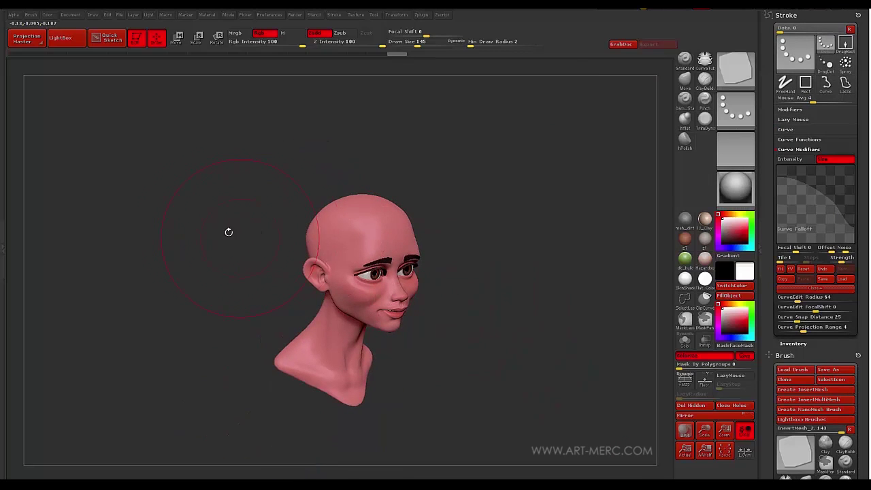
key(s)
drag(204, 232, 206, 232)
drag(211, 238, 262, 273)
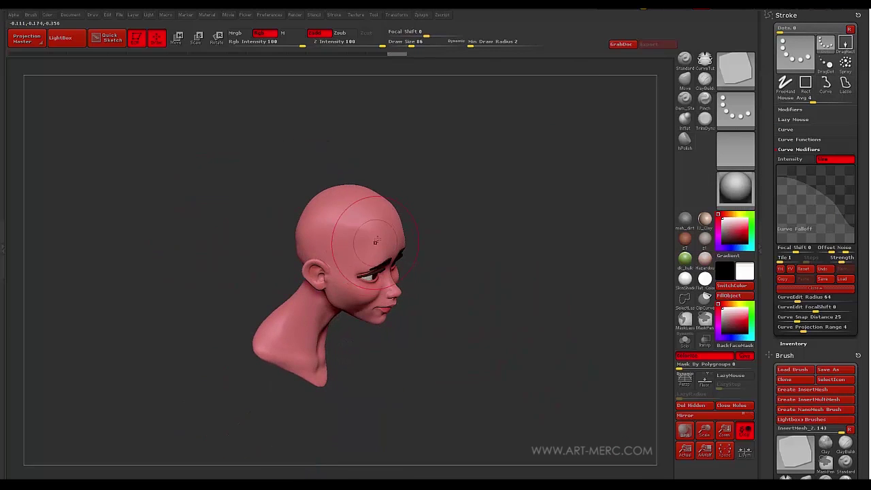
drag(300, 361, 300, 361)
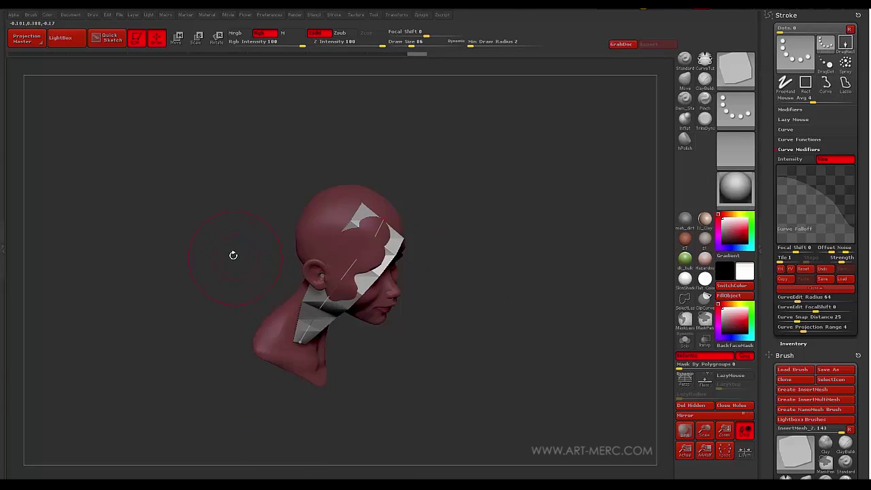
- Pull the hair strip outward off the side of the skull with the Move brush at Draw Size 197
mouse_move(231, 255)
mouse_down()
mouse_move(197, 209)
mouse_move(219, 208)
mouse_move(224, 263)
mouse_move(225, 244)
mouse_move(272, 231)
mouse_move(408, 225)
mouse_move(216, 213)
mouse_move(415, 211)
mouse_move(618, 91)
mouse_up()
key(b)
key(m)
key(v)
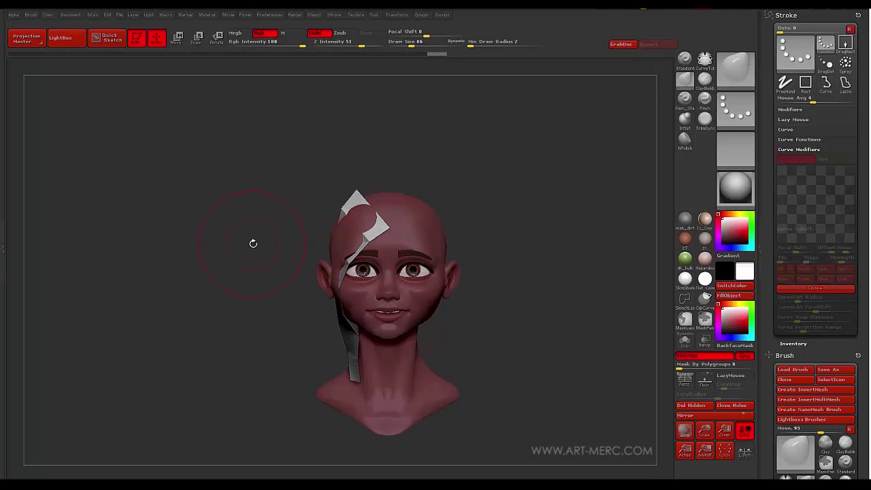
key(s)
drag(253, 243, 272, 243)
mouse_move(331, 257)
mouse_down()
mouse_move(242, 247)
mouse_move(315, 269)
mouse_up()
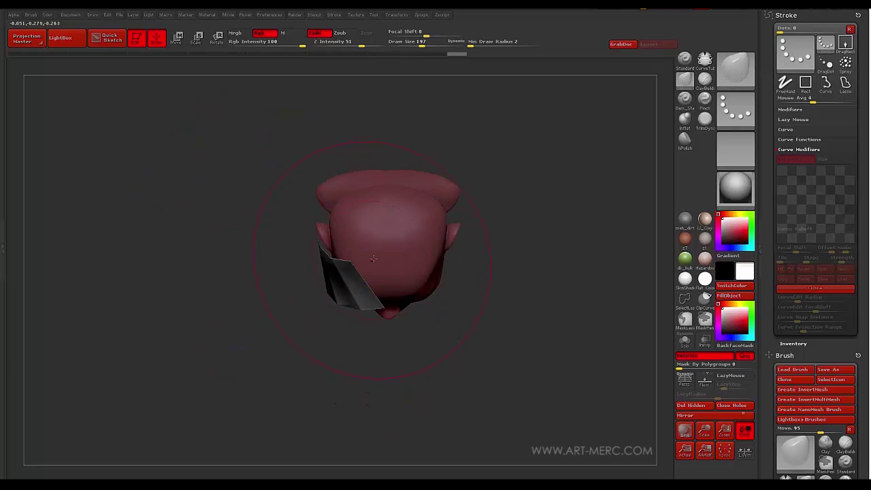
- Set the Move brush's Draw Size to 59 and reshape the strip's upper end and edges around the forehead and side of the head
key(s)
drag(373, 258, 353, 258)
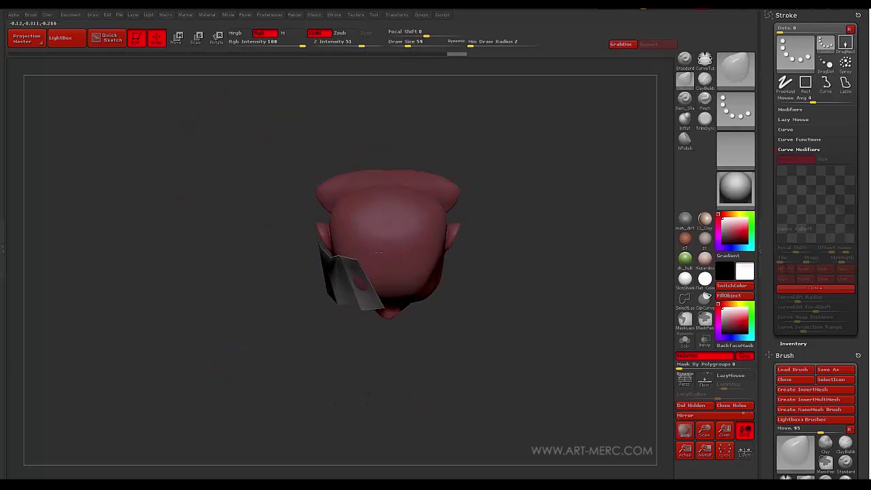
drag(242, 262, 277, 204)
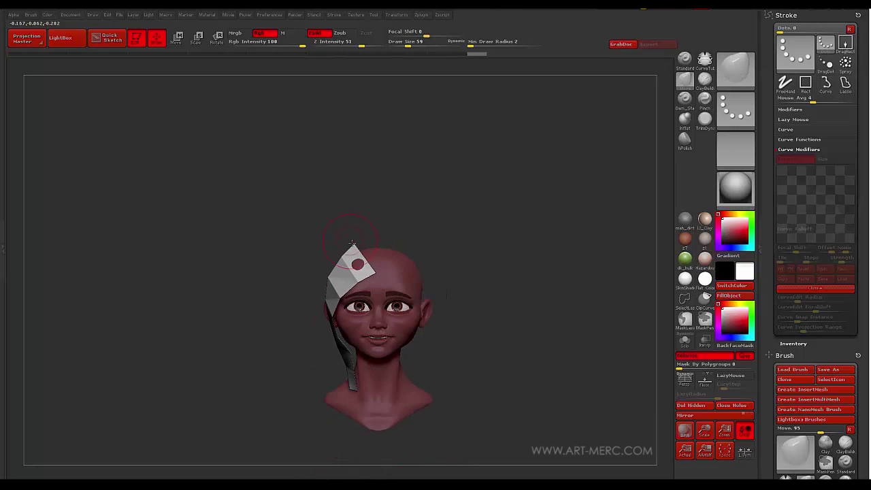
drag(351, 242, 343, 247)
drag(274, 232, 338, 251)
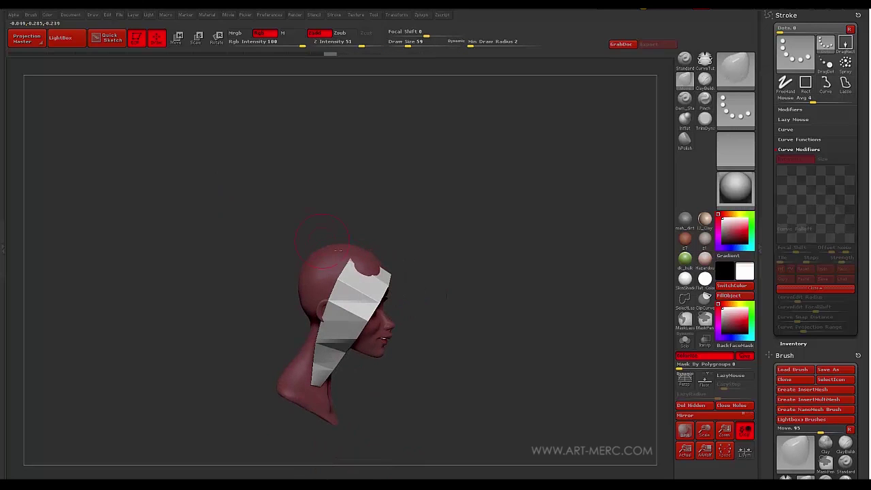
drag(419, 266, 367, 262)
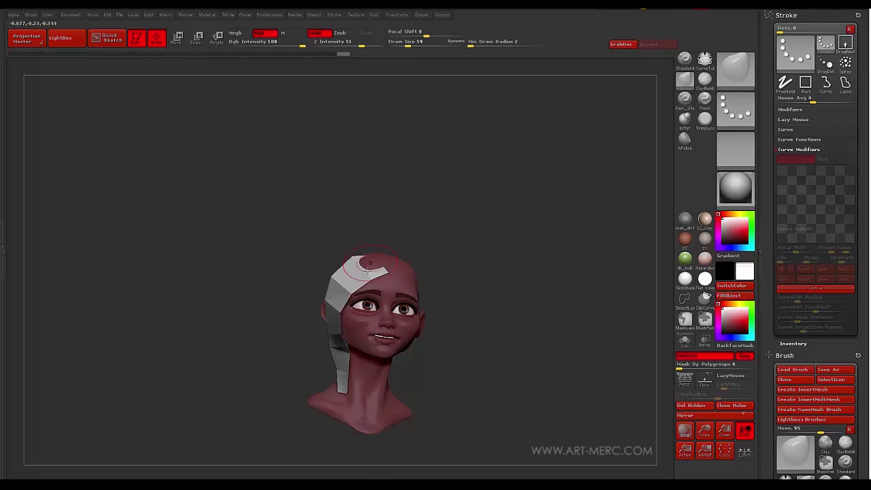
mouse_move(278, 226)
mouse_down()
mouse_move(258, 218)
mouse_move(279, 205)
mouse_move(282, 232)
mouse_move(314, 224)
mouse_up()
drag(223, 215, 215, 162)
mouse_move(214, 162)
mouse_down()
mouse_move(215, 232)
mouse_move(305, 263)
mouse_up()
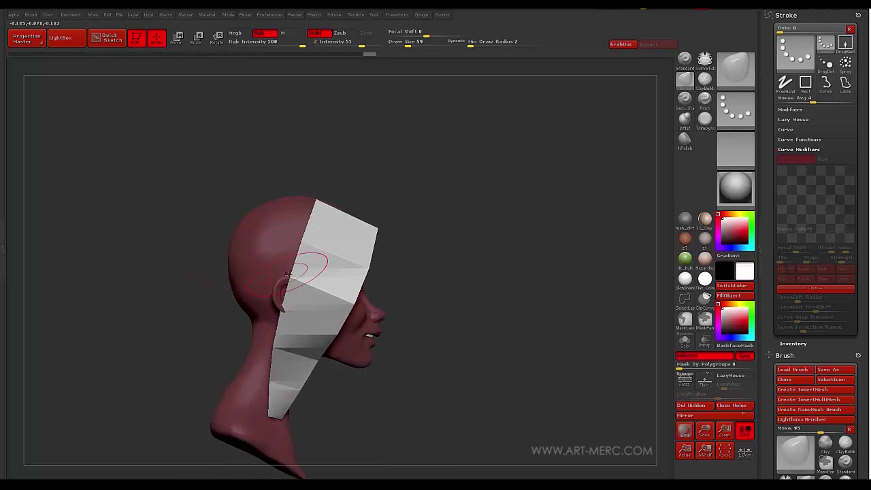
mouse_move(292, 311)
mouse_down()
mouse_move(220, 269)
mouse_move(266, 343)
mouse_move(309, 344)
mouse_move(315, 334)
mouse_up()
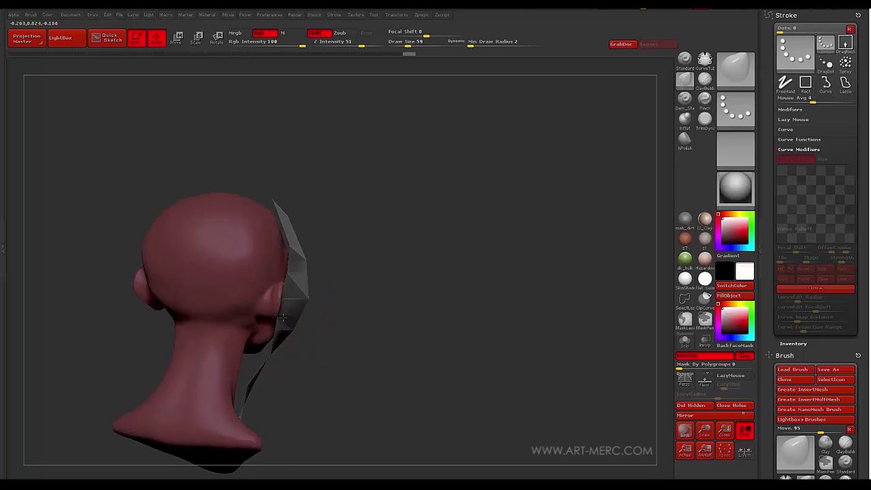
- Turn on Double in the display properties so both sides of the hair strip render
mouse_move(363, 285)
mouse_down()
mouse_move(186, 237)
mouse_move(197, 204)
mouse_move(190, 187)
mouse_move(183, 241)
mouse_move(146, 230)
mouse_up()
scroll(761, 277, down, 5)
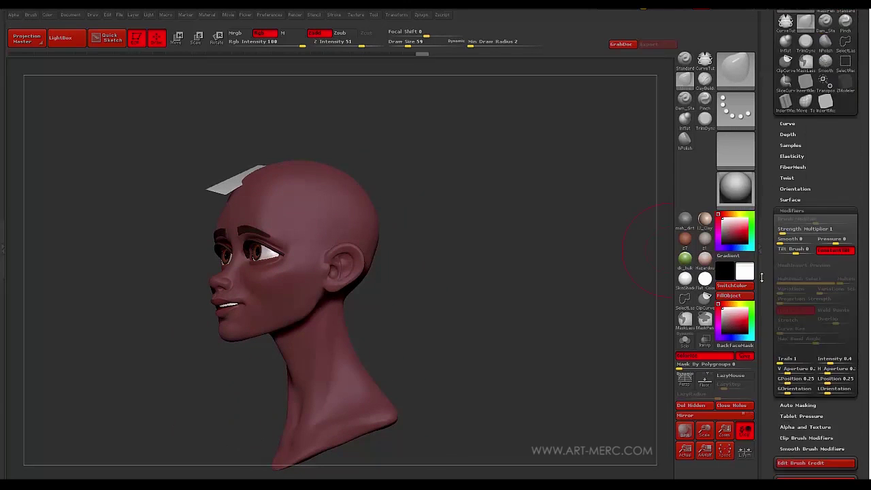
scroll(761, 277, down, 10)
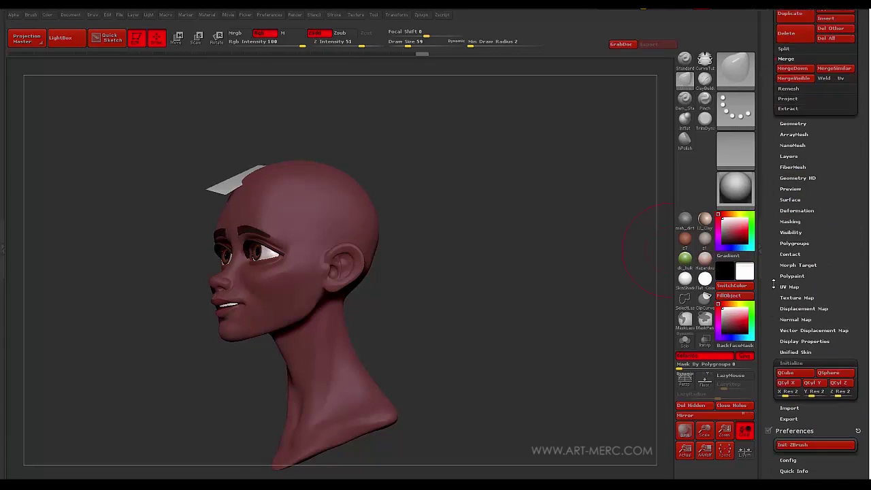
scroll(774, 283, down, 1)
click(790, 334)
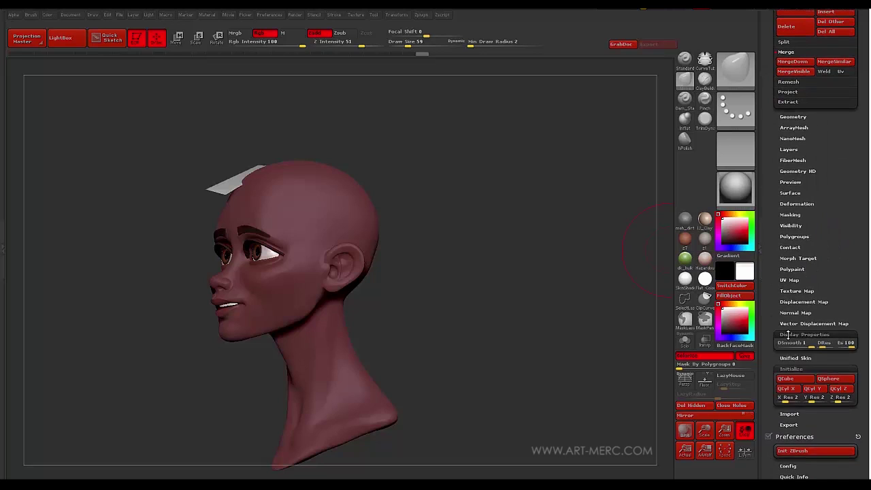
click(794, 364)
drag(653, 286, 206, 217)
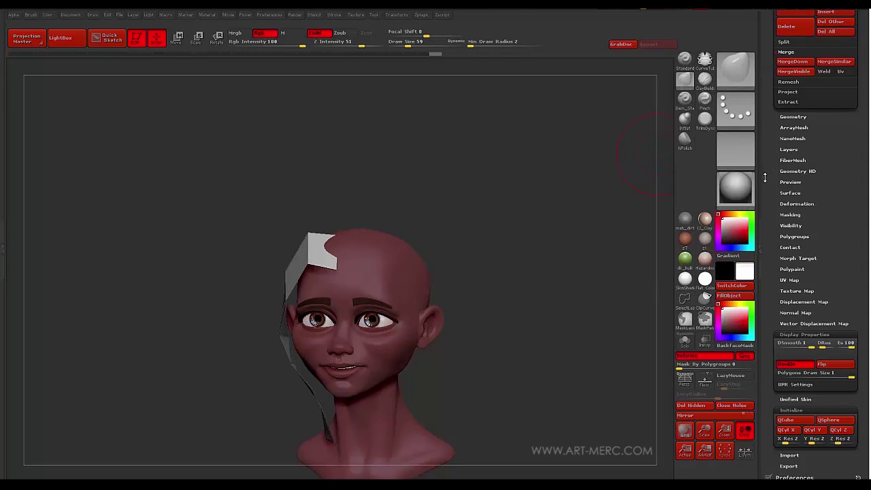
- Bring the character's SubTool list into view
drag(769, 159, 779, 218)
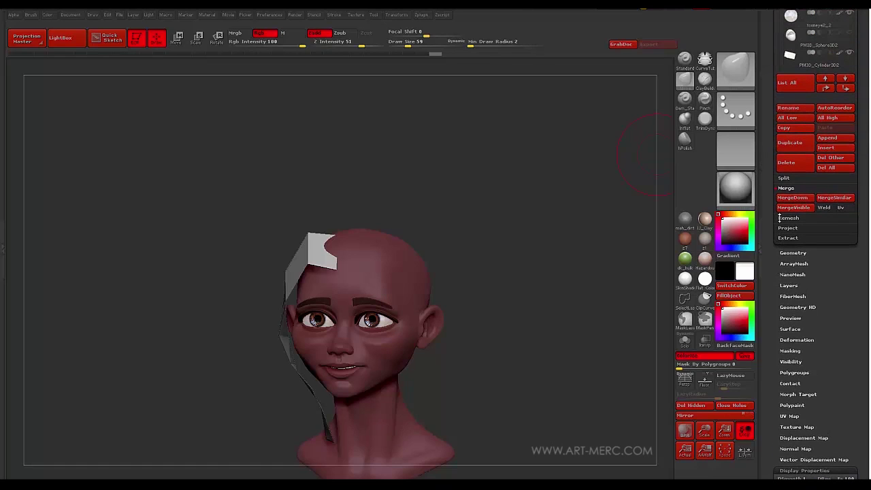
drag(773, 128, 767, 193)
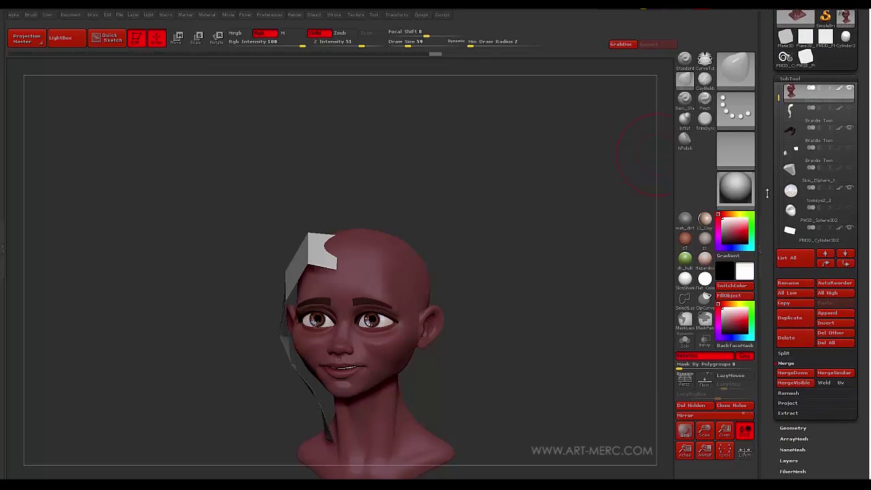